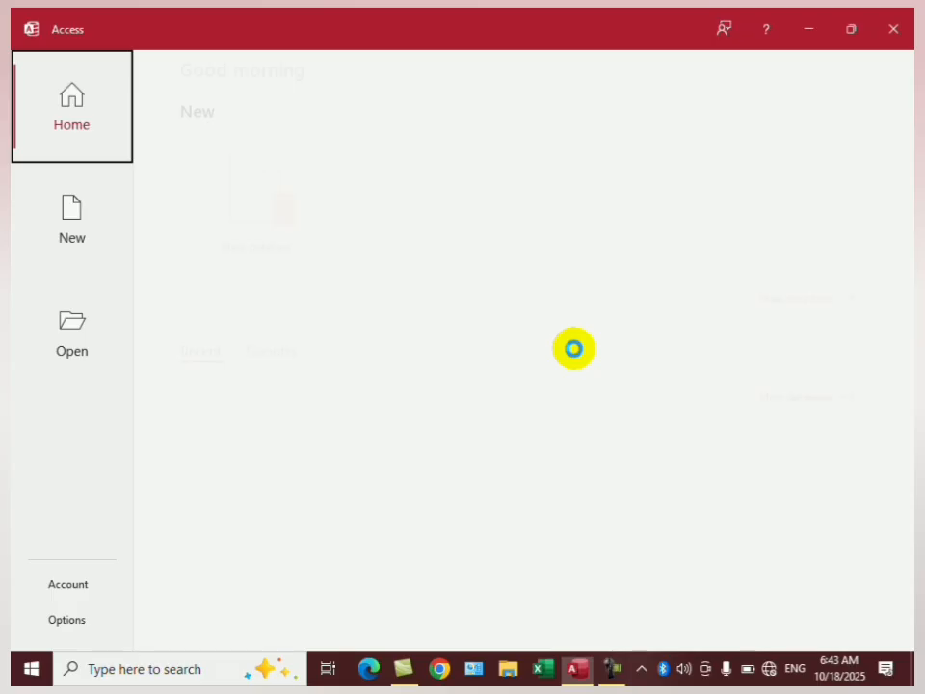
Step: Create a blank database named Table one, stored on the Desktop
click(277, 184)
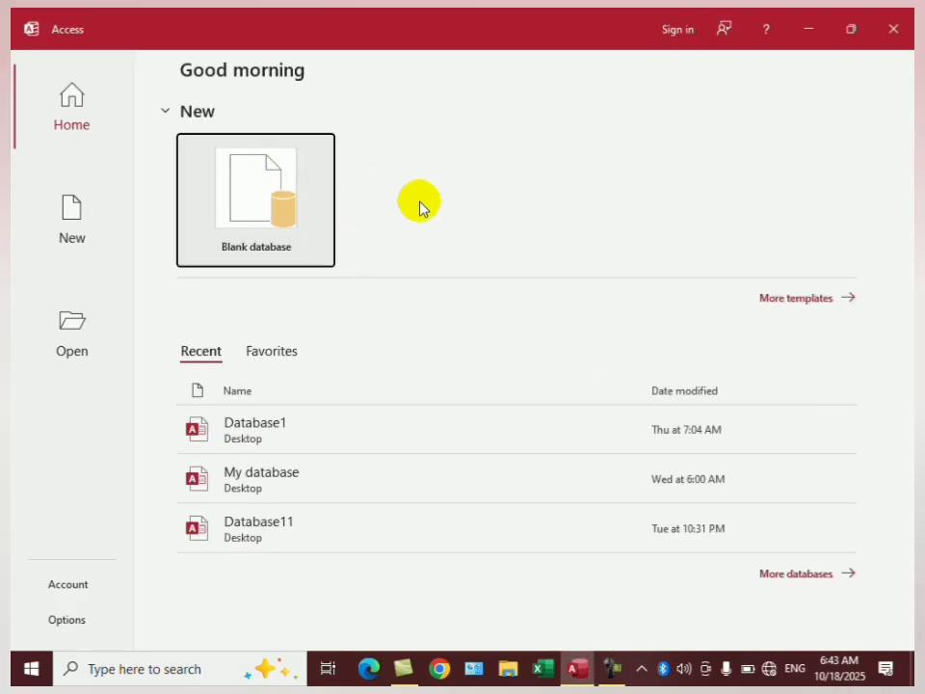
double_click(634, 230)
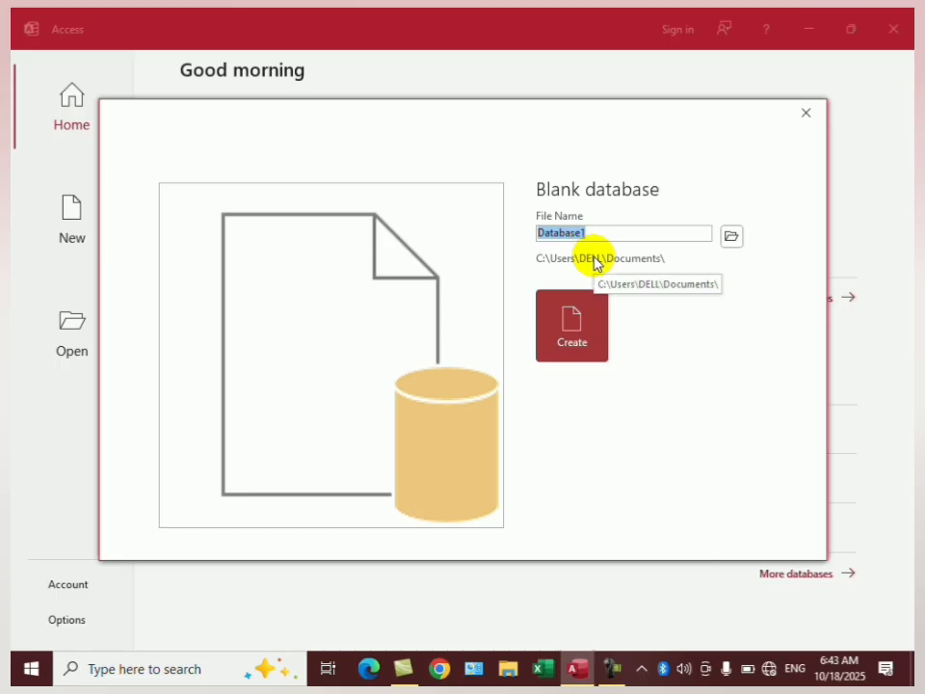
text(Table one)
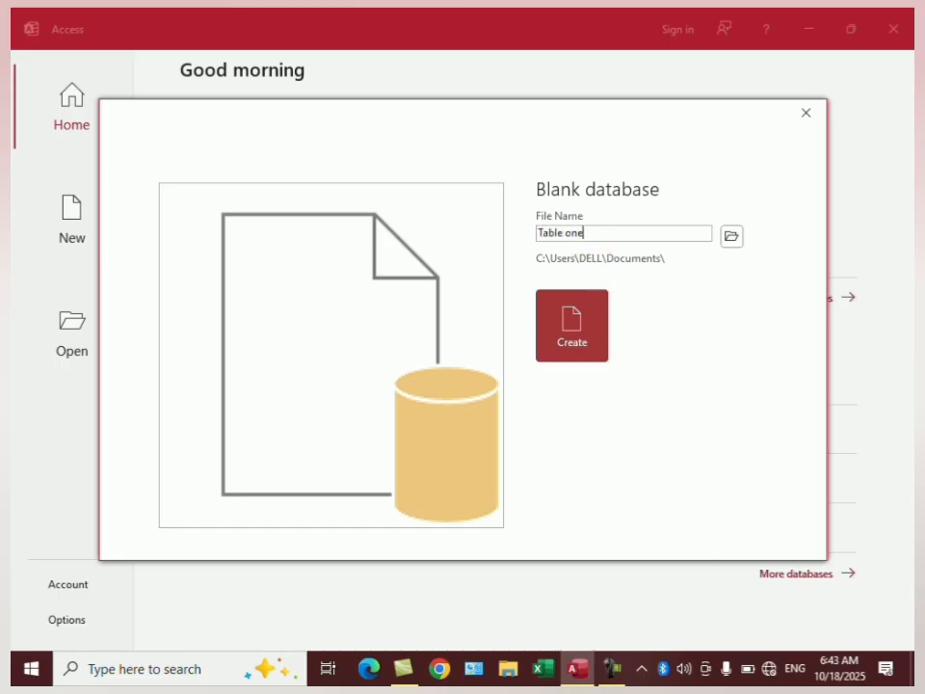
click(732, 236)
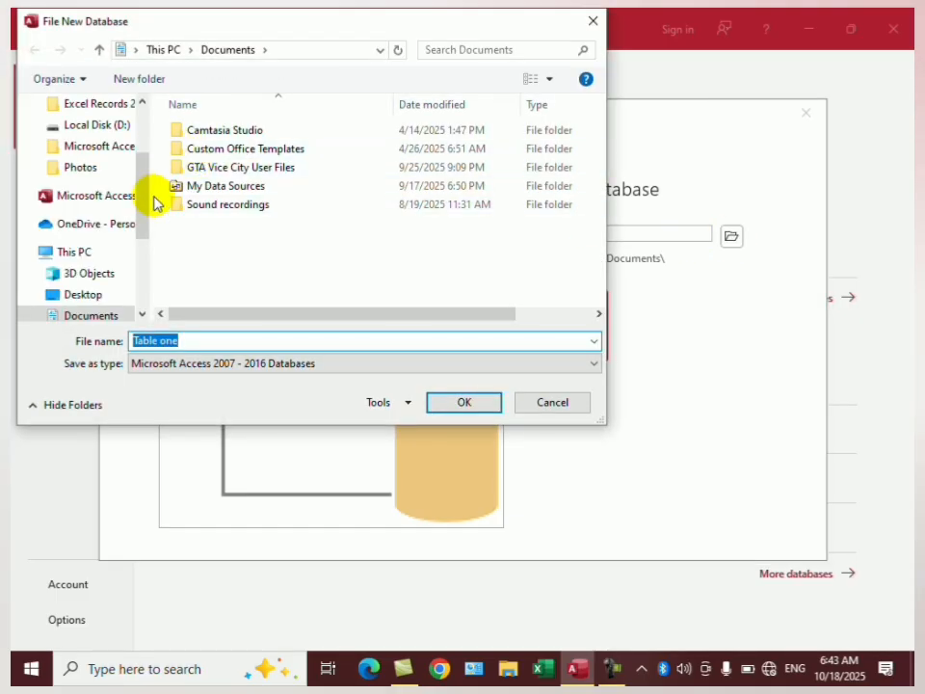
scroll(147, 128, up, 3)
click(91, 139)
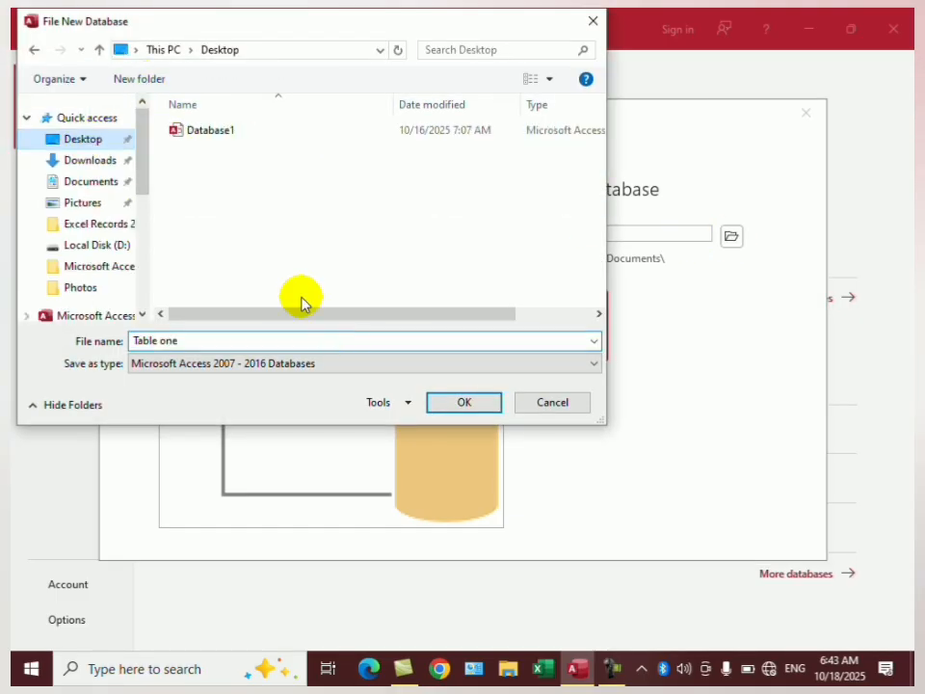
click(487, 409)
click(584, 327)
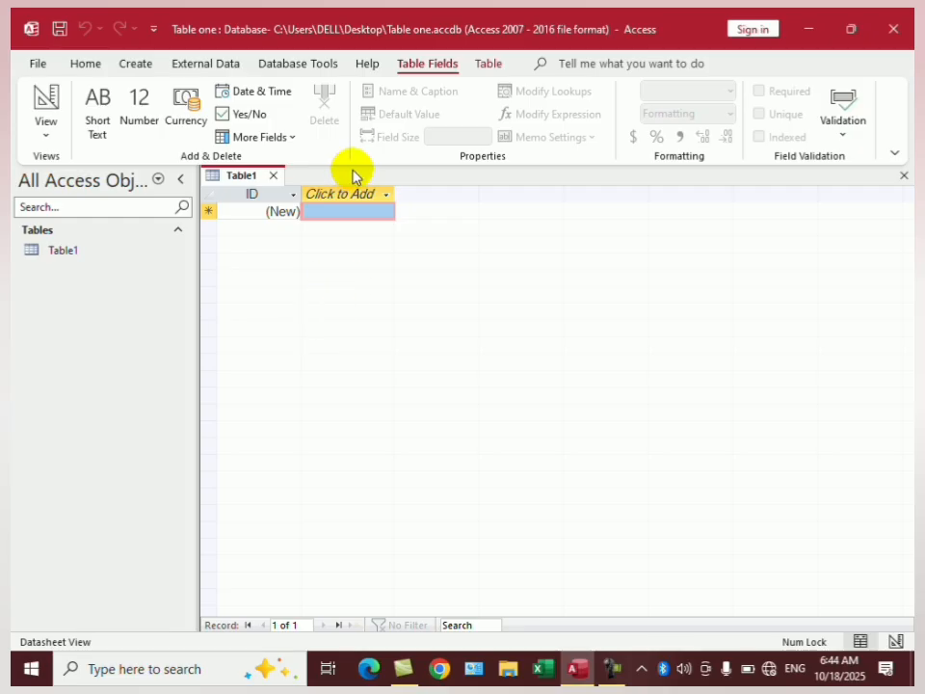
click(138, 65)
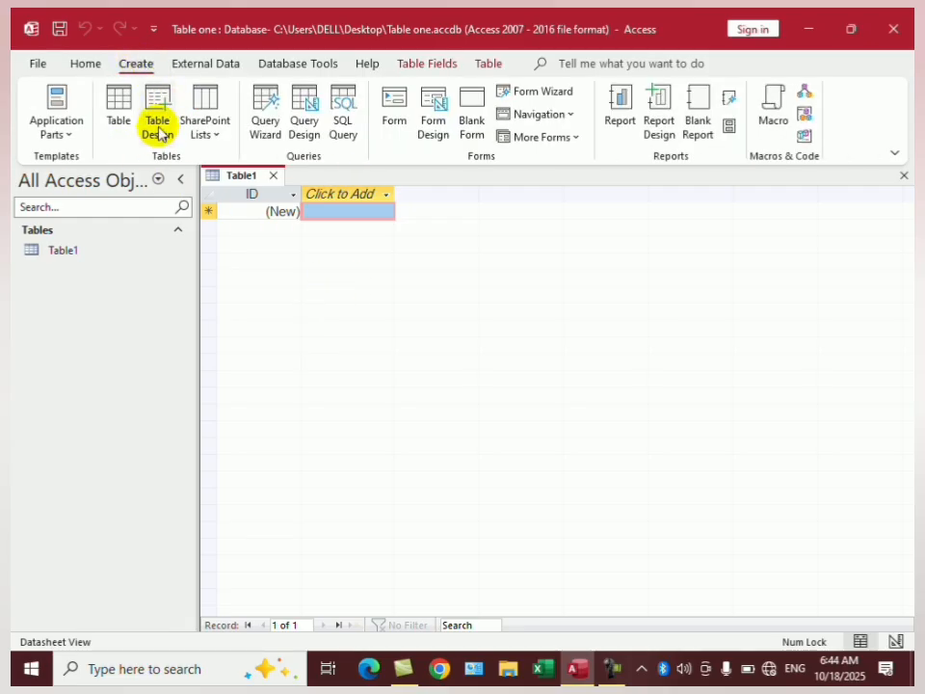
click(84, 65)
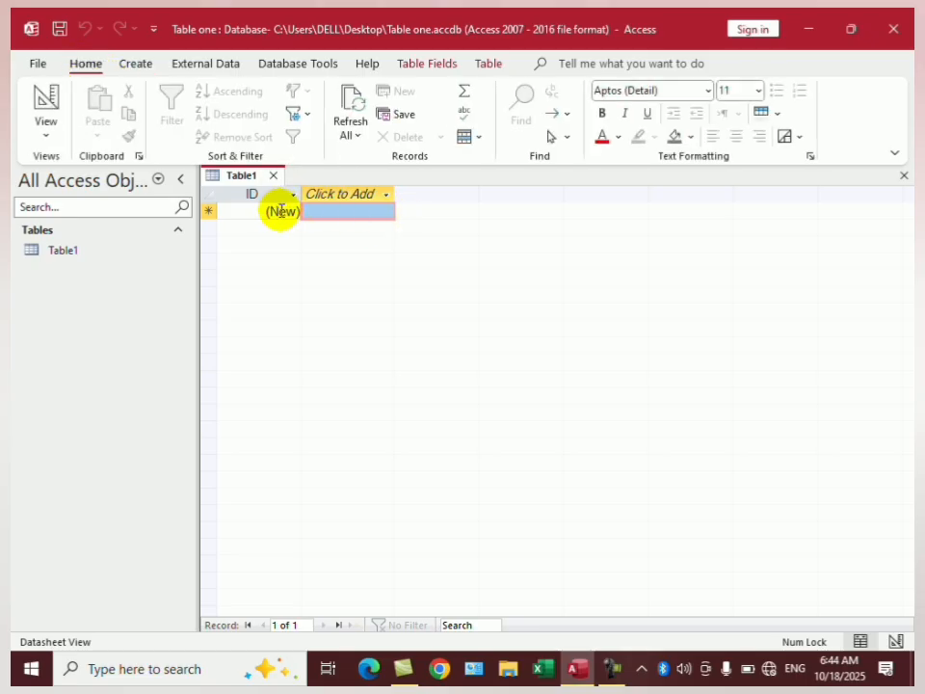
click(293, 195)
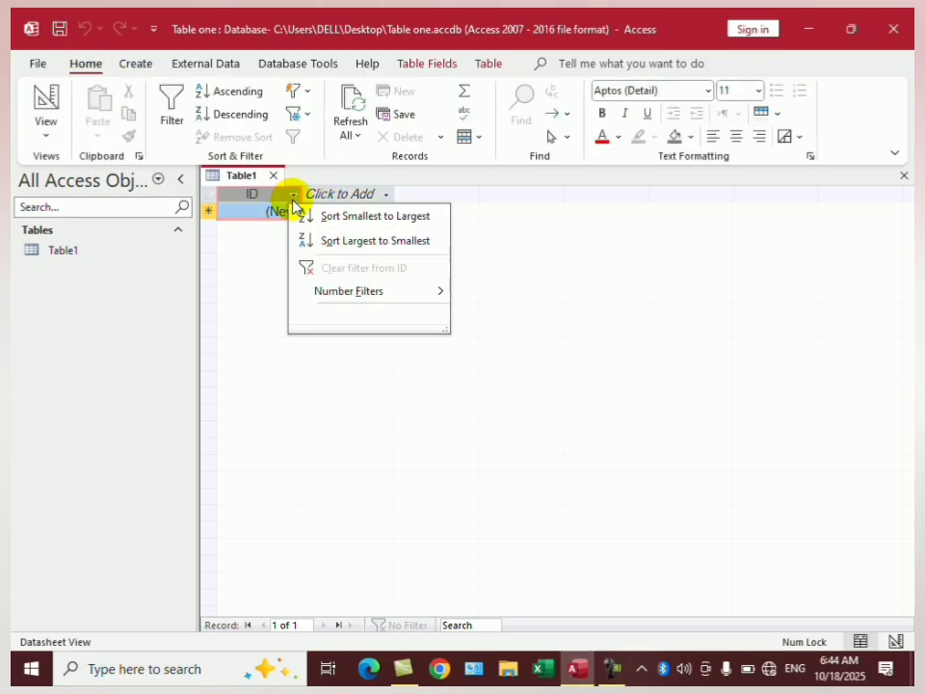
click(252, 269)
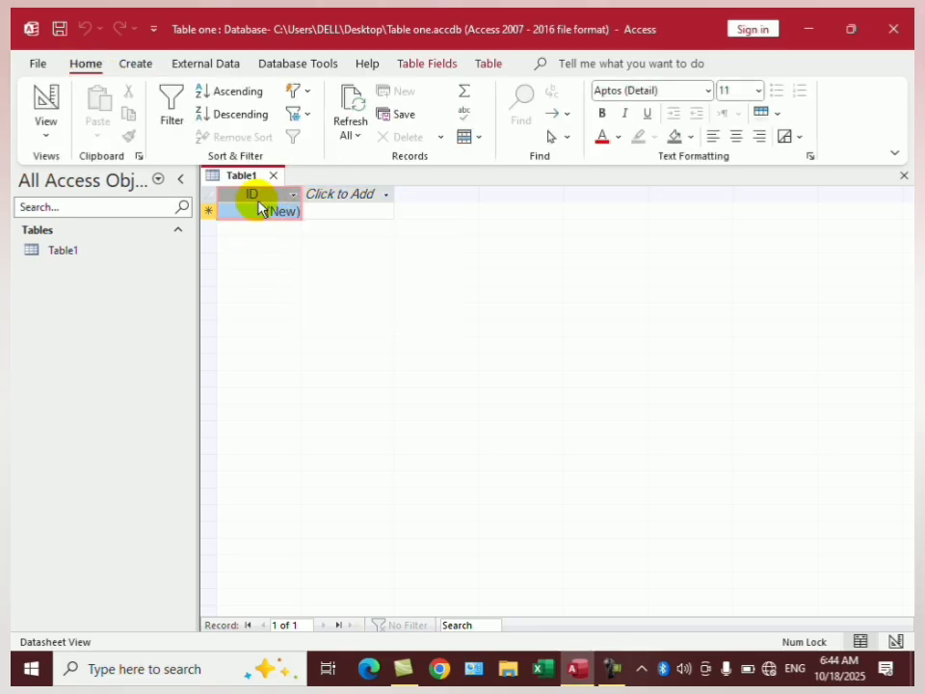
Step: Add a Short Text field called Name to Table1, accepting the use of a reserved word
click(385, 195)
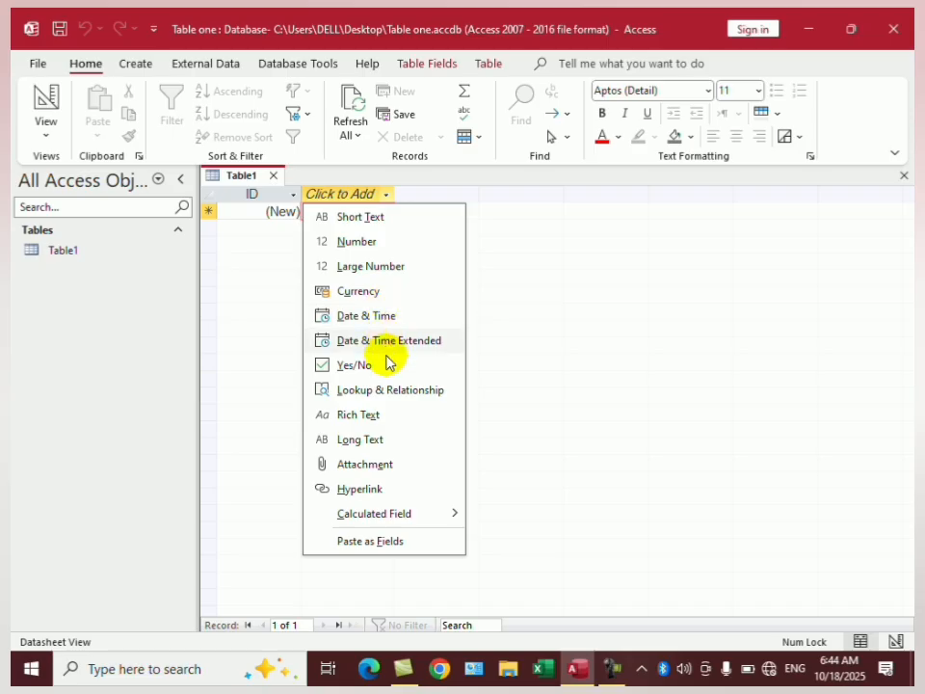
click(385, 219)
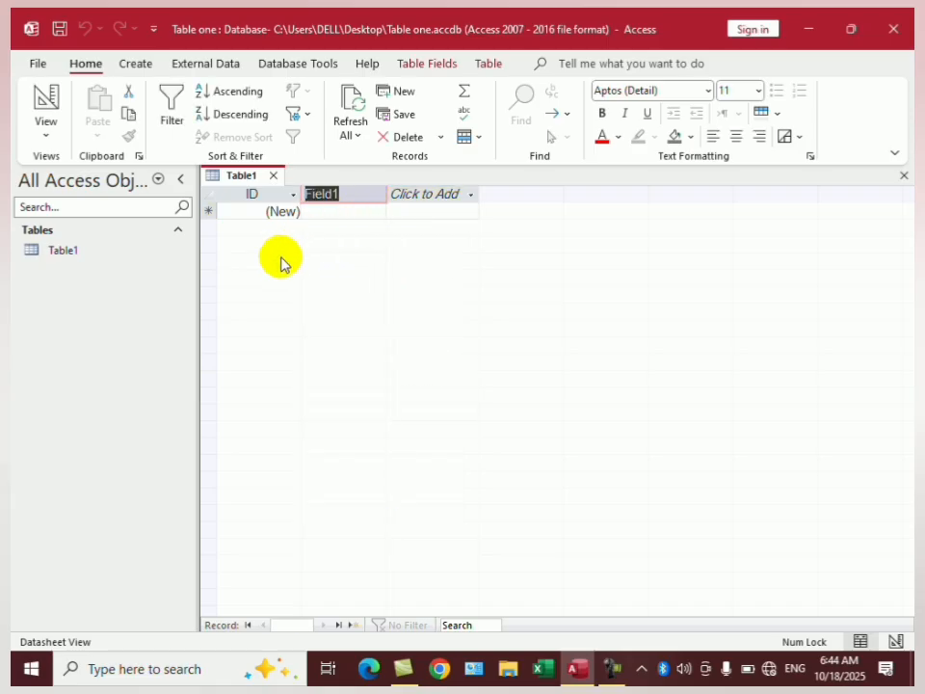
text(Name)
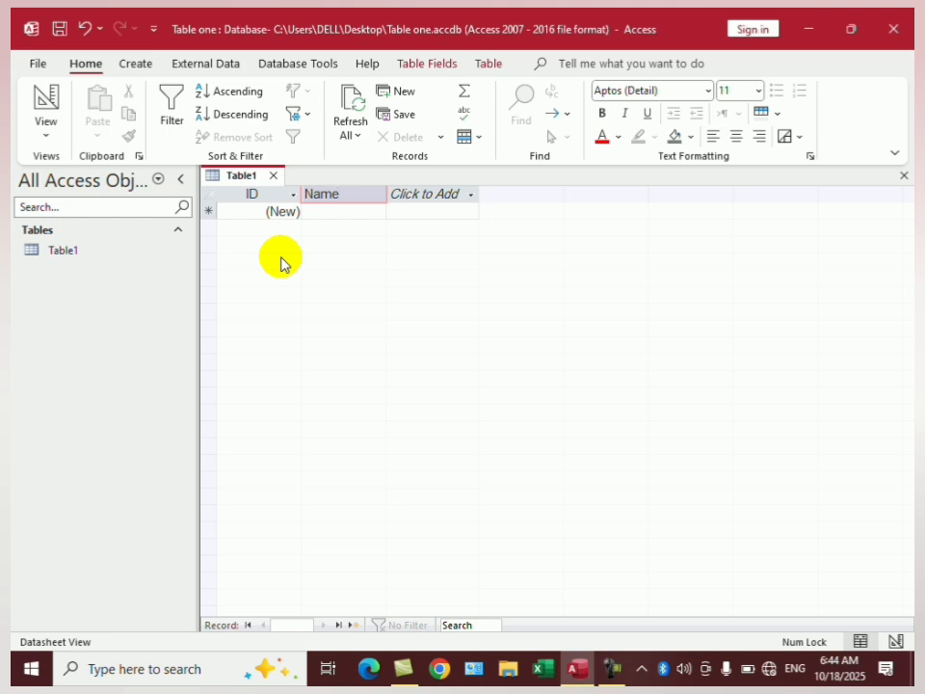
key(Return)
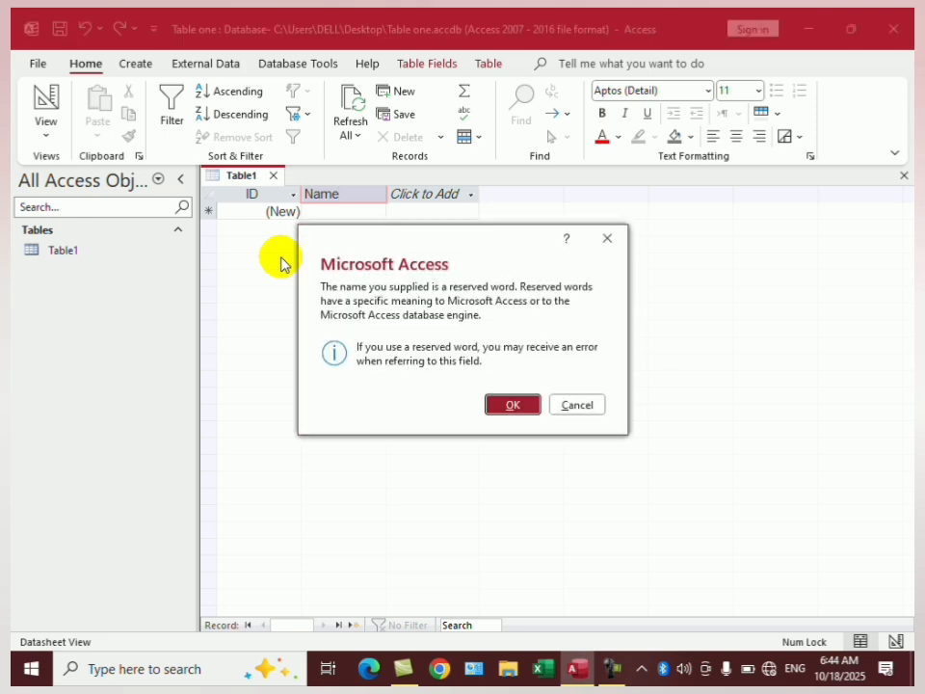
click(513, 406)
Step: Add a Number field called Salary after the Name field
click(446, 193)
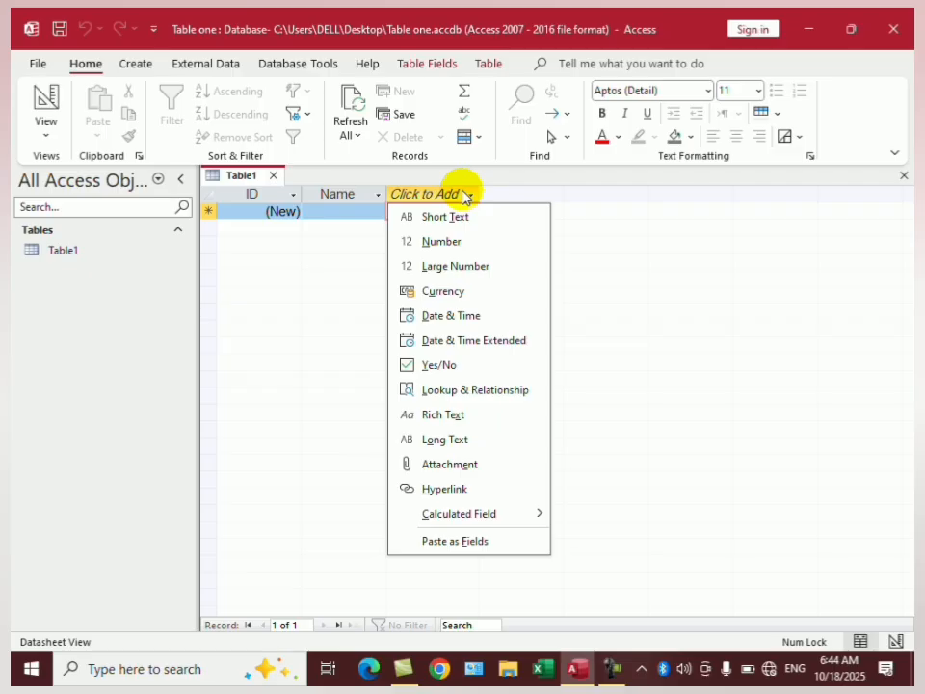
click(456, 242)
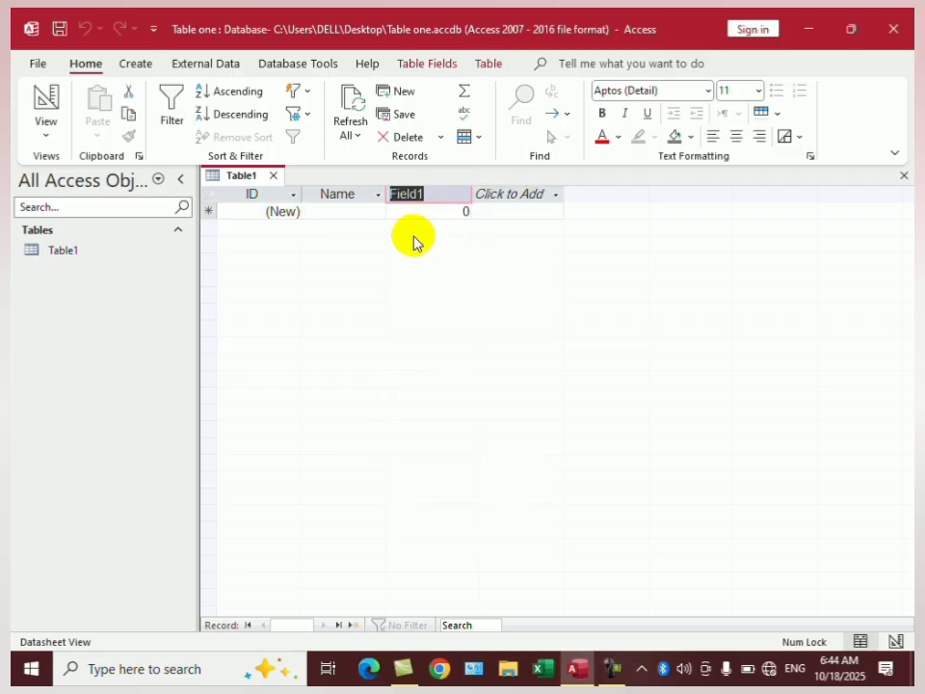
text(Salary)
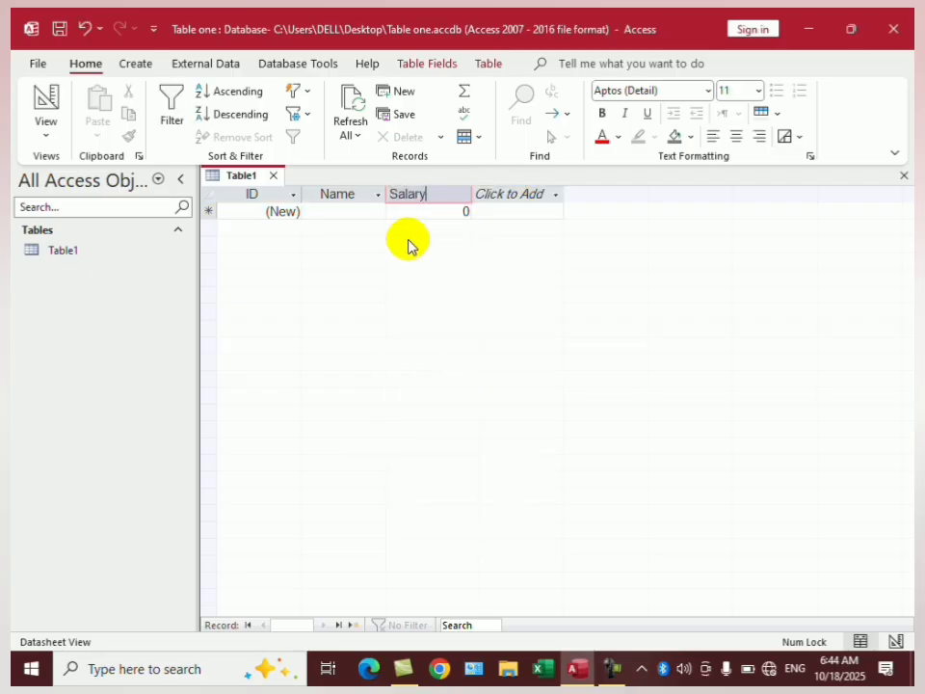
Step: Add a Short Text field called Add after the Salary field
click(553, 194)
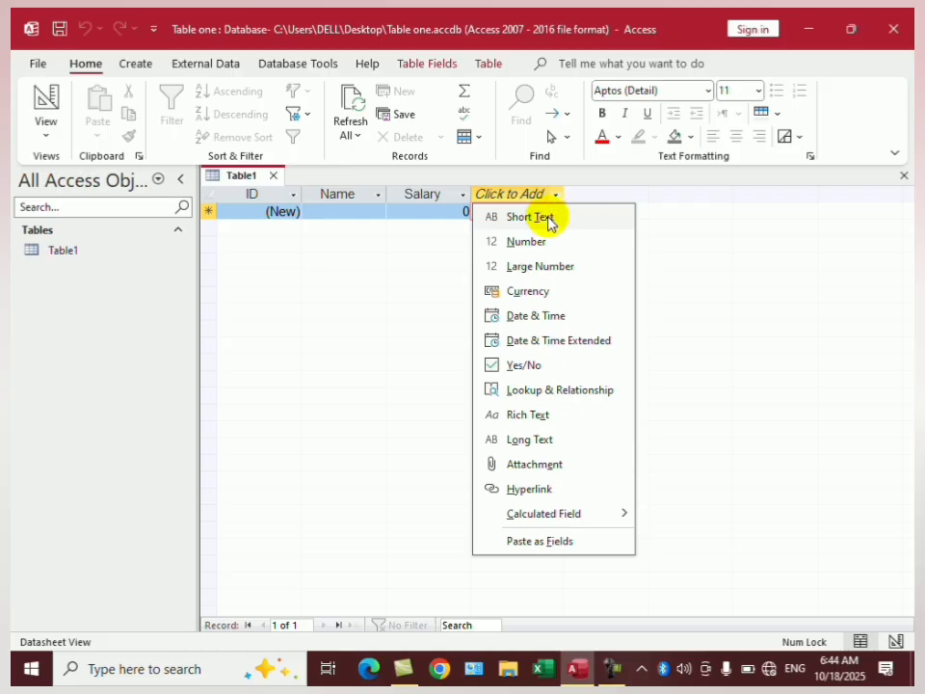
click(547, 218)
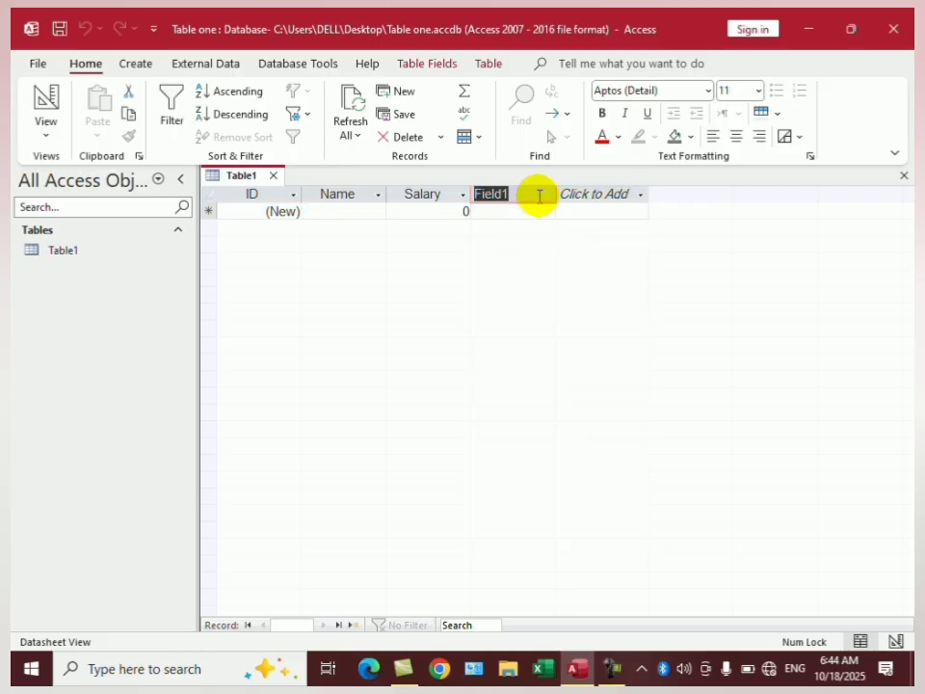
text(Add)
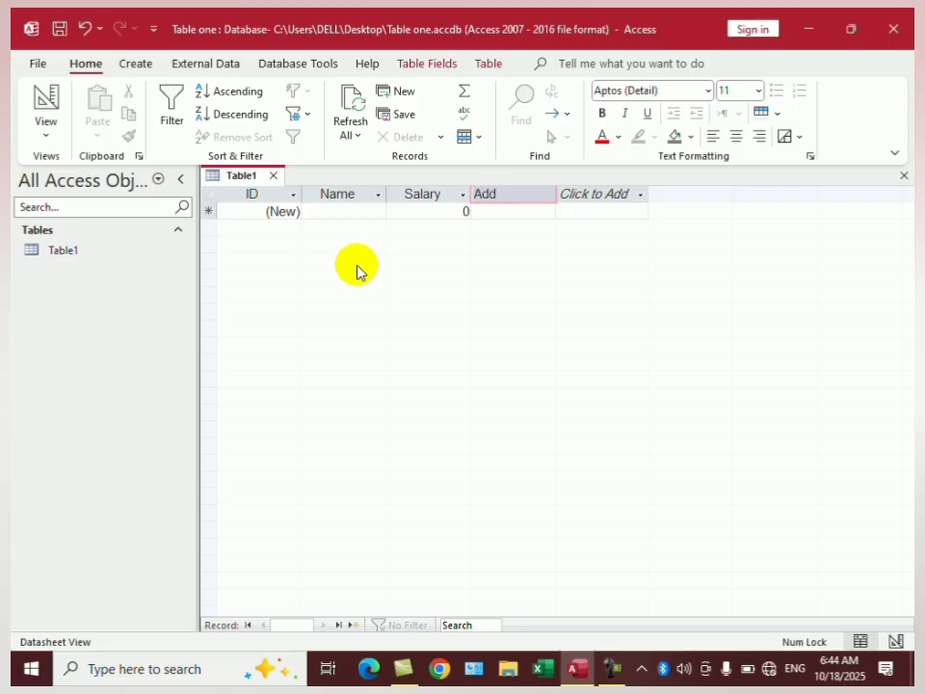
Step: Fill in the first record with the person's name, Salary 5000 and Add 5th
click(346, 213)
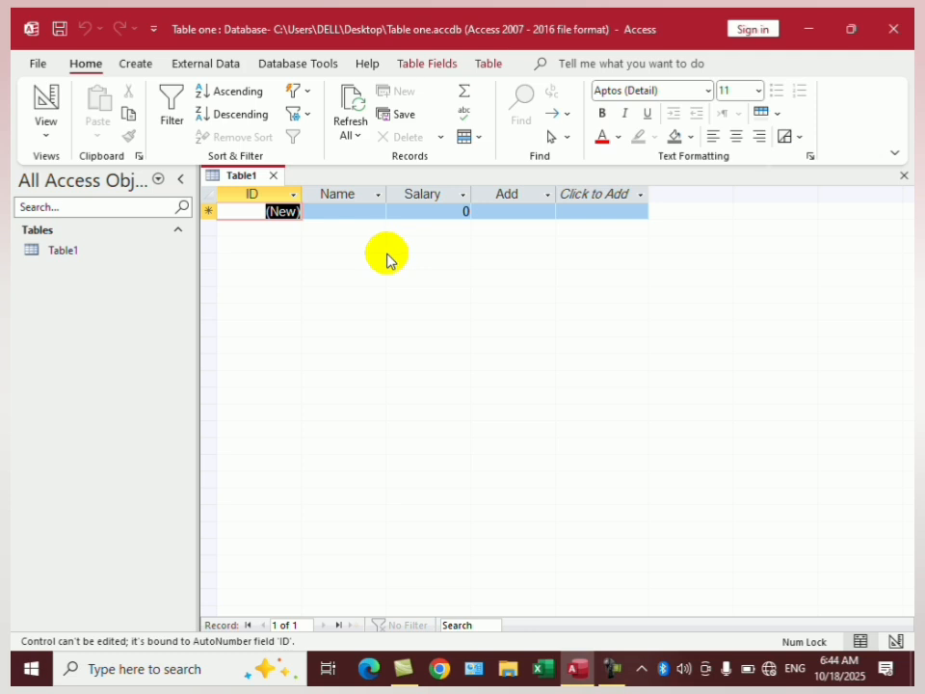
key(Tab)
text(A)
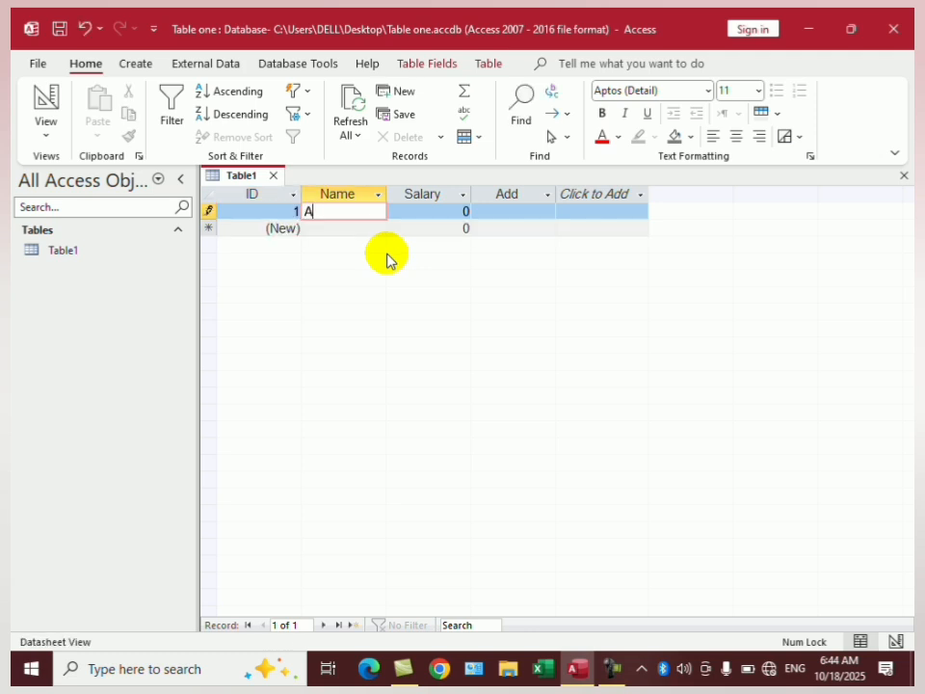
key(Tab)
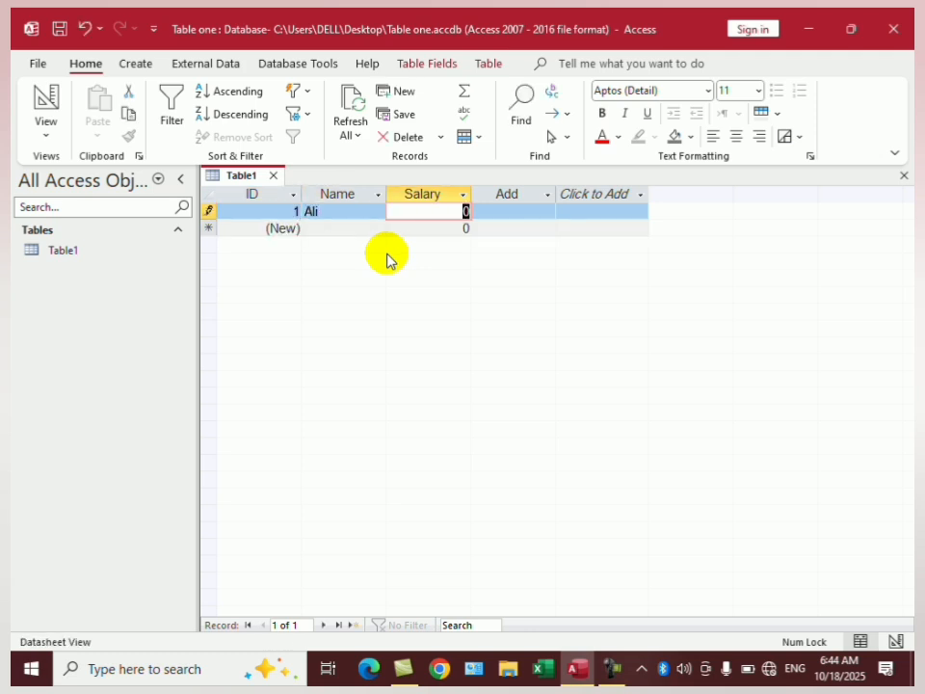
text(5000)
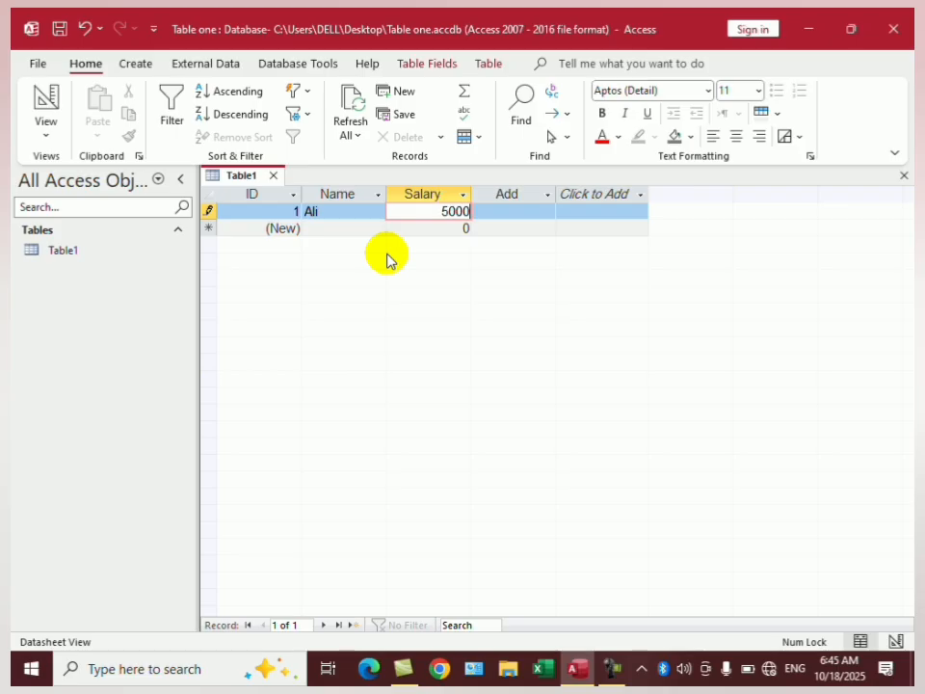
key(Tab)
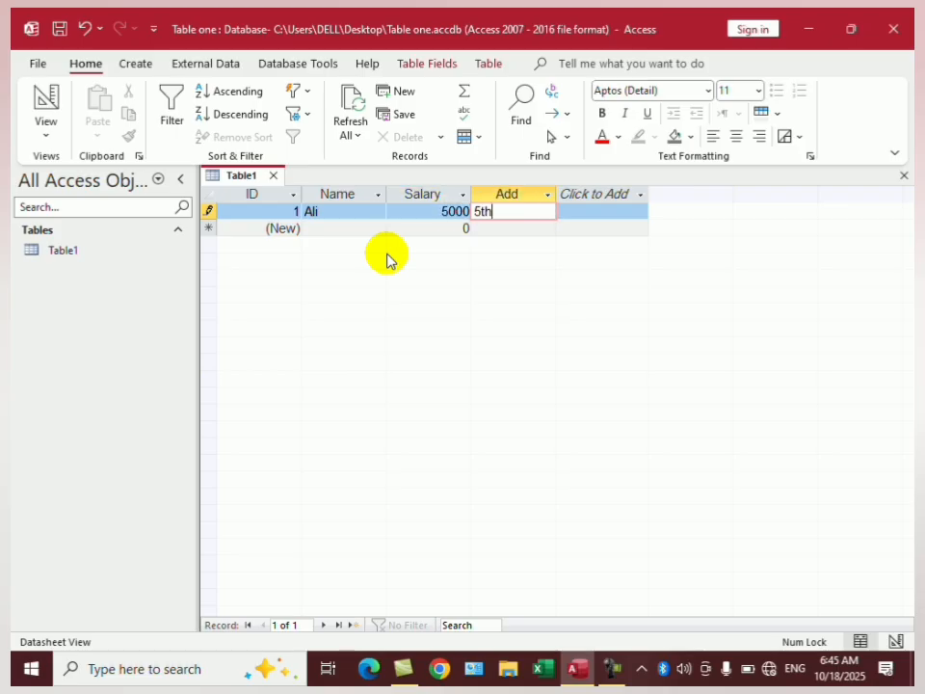
text(5th)
key(Tab)
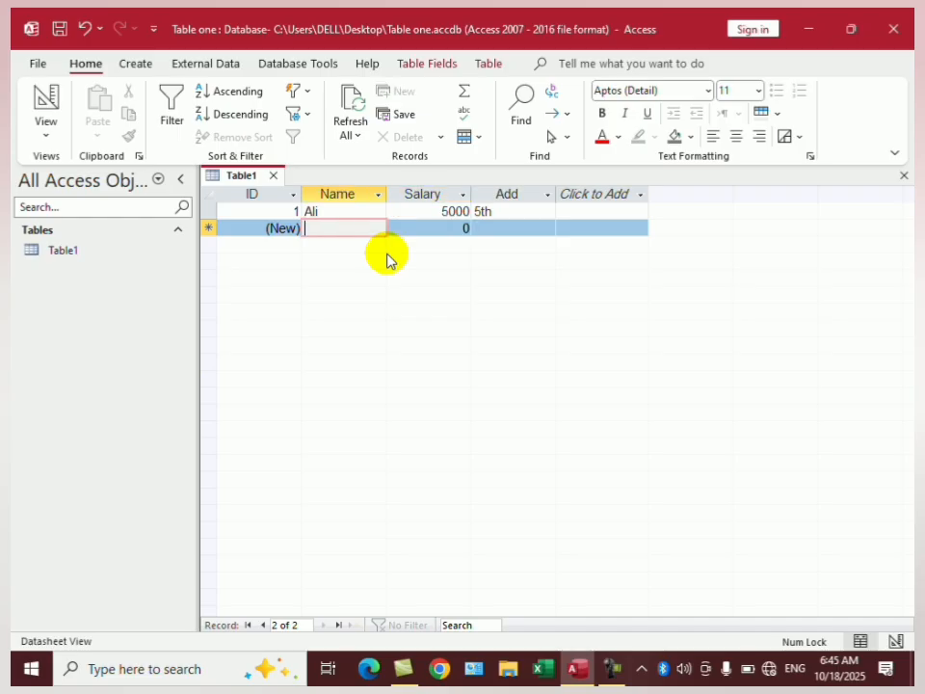
Step: Fill in the second record with the person's name, Salary 6000 and Add 5th
text(Rohullah)
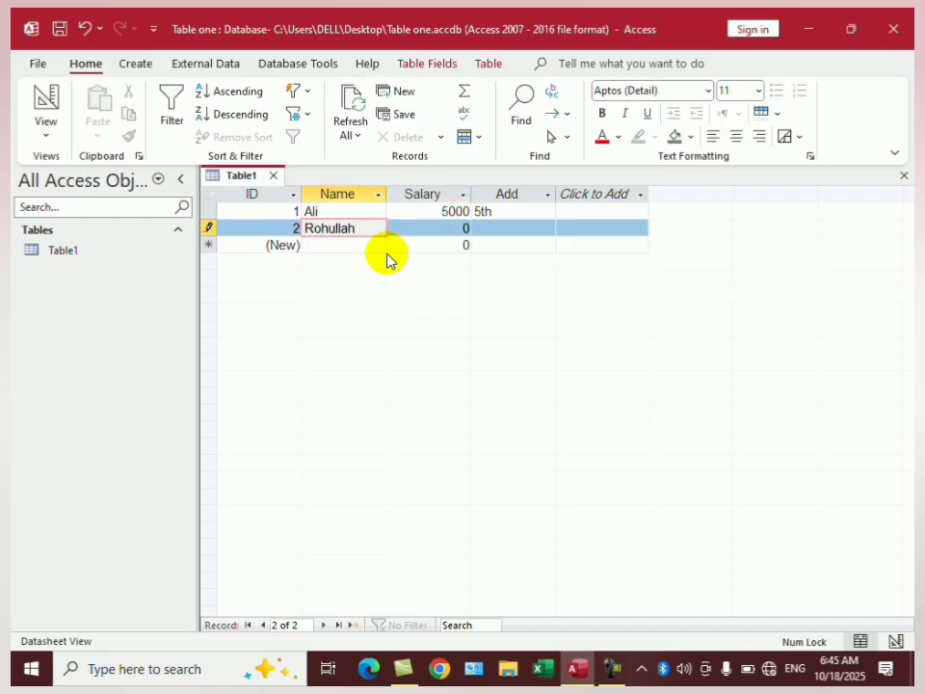
key(Tab)
text(6)
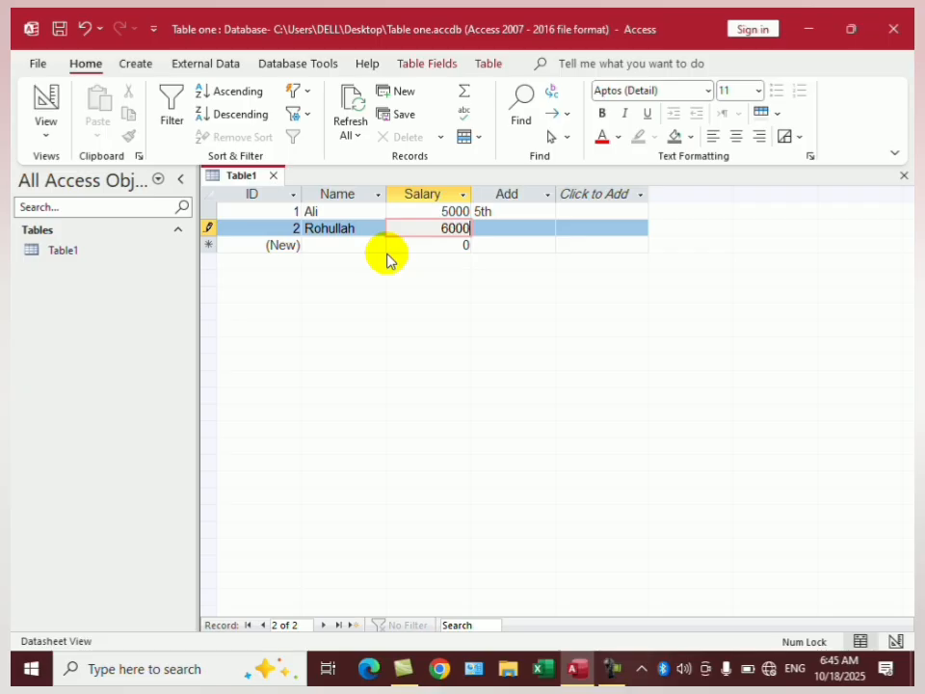
key(Tab)
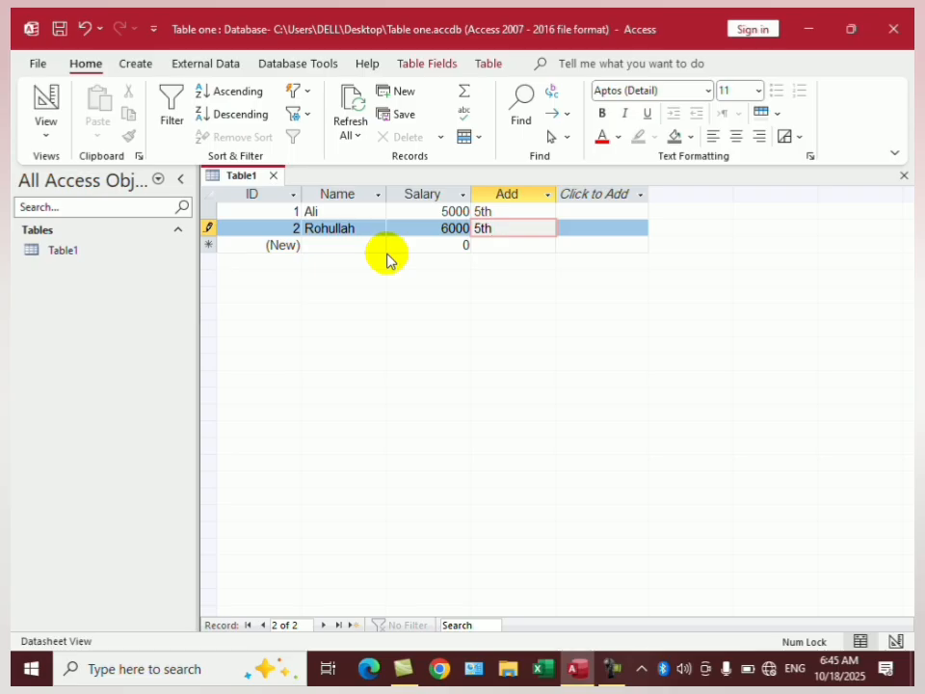
Step: Switch the table to Design View, saving it under the name Table1
click(46, 144)
click(143, 204)
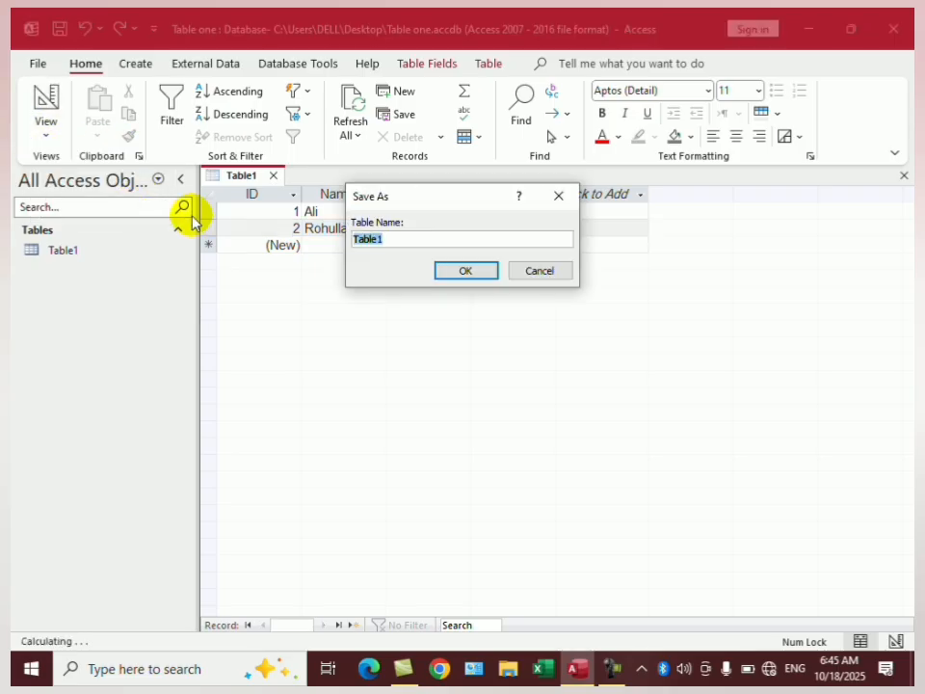
click(453, 276)
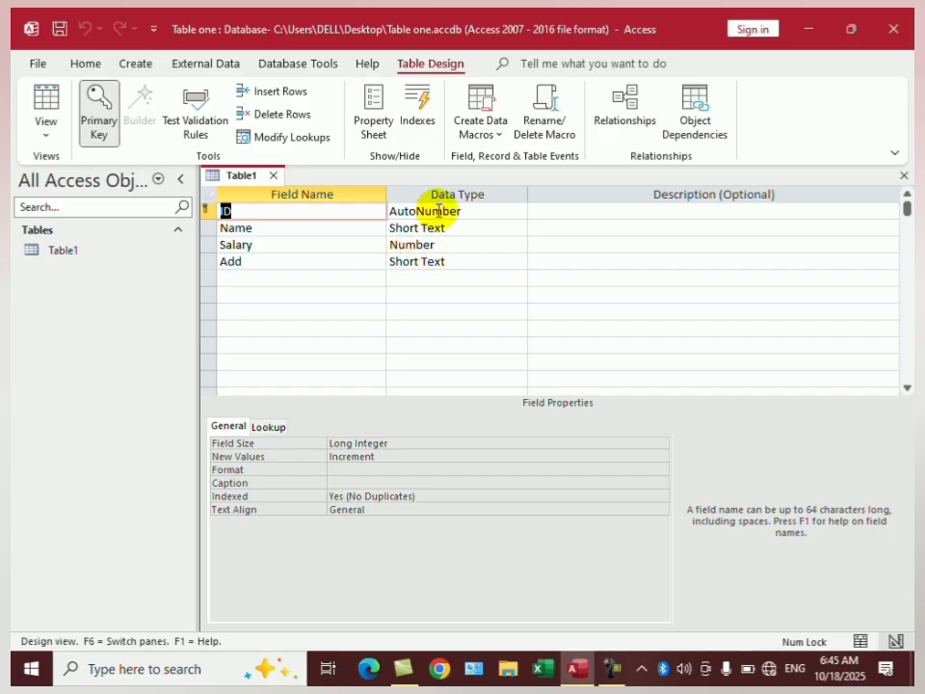
Step: Examine the Field Size options available for the Salary number field
click(430, 245)
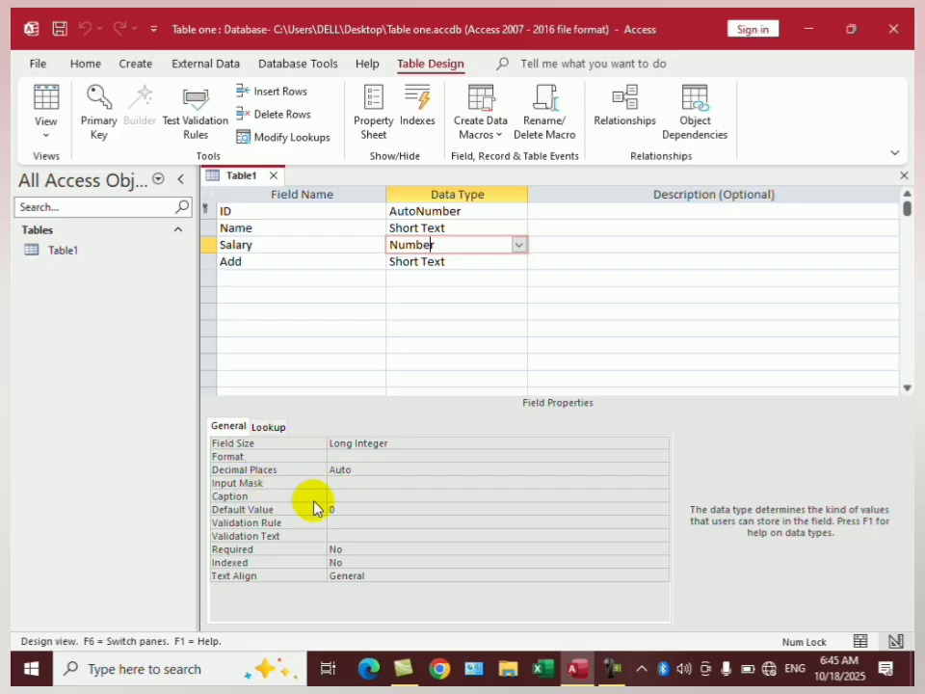
click(420, 443)
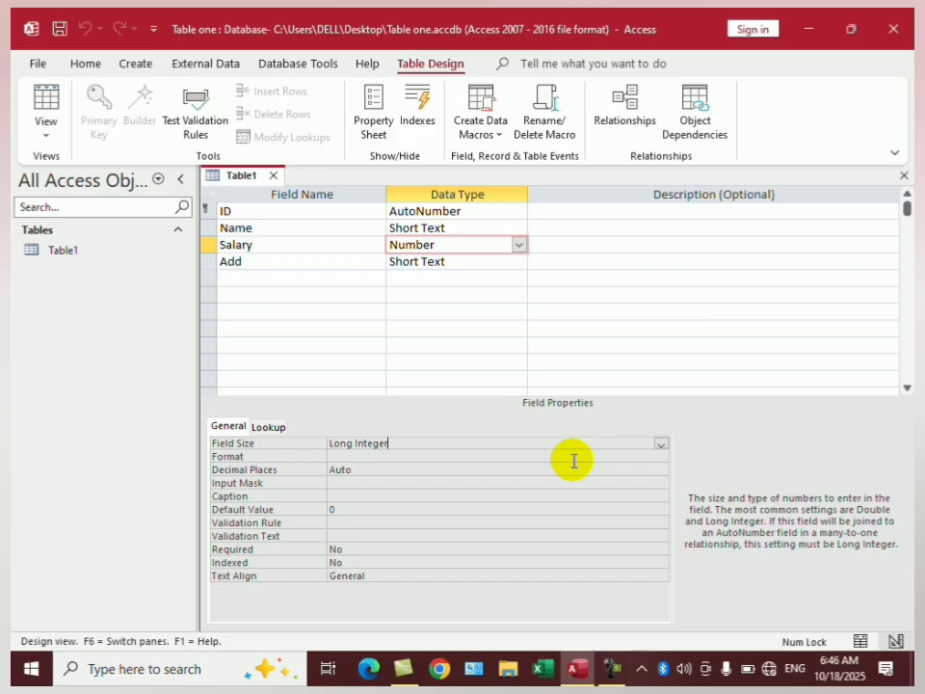
click(661, 445)
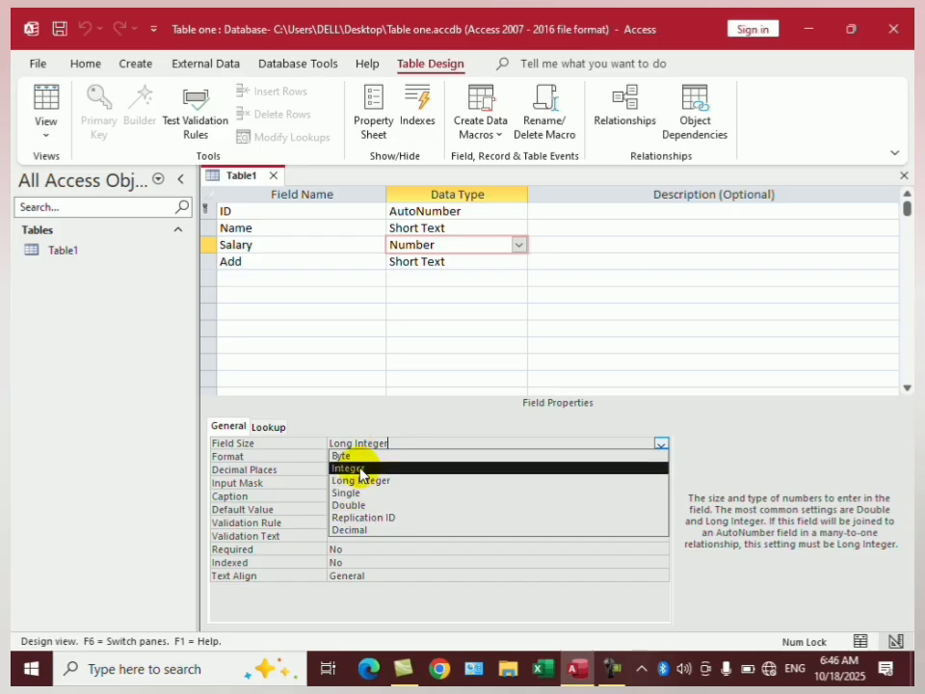
click(414, 442)
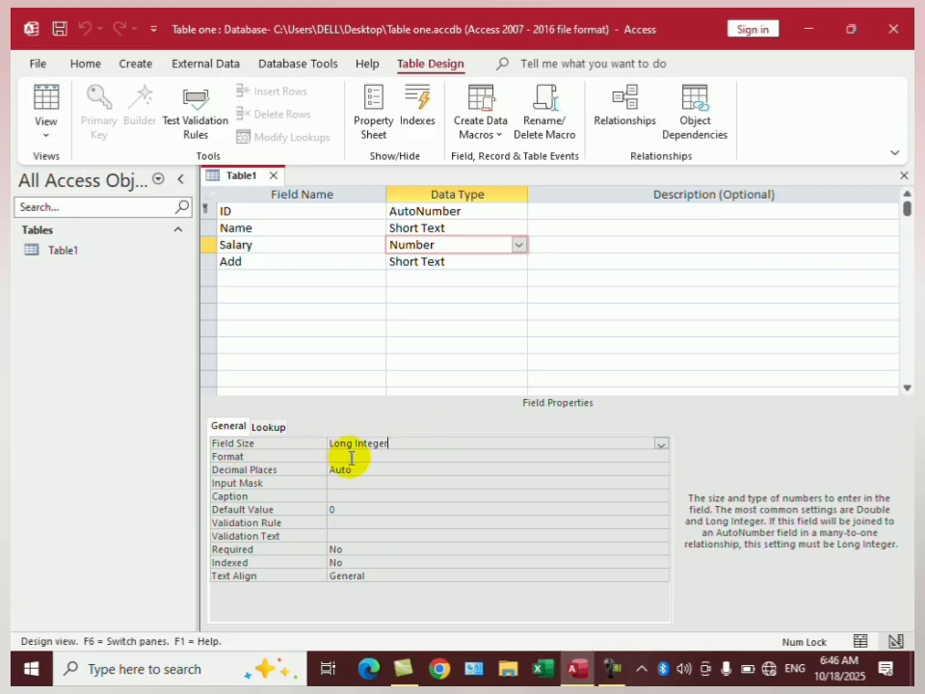
Step: Set the Name field's Field Size to 5
click(442, 227)
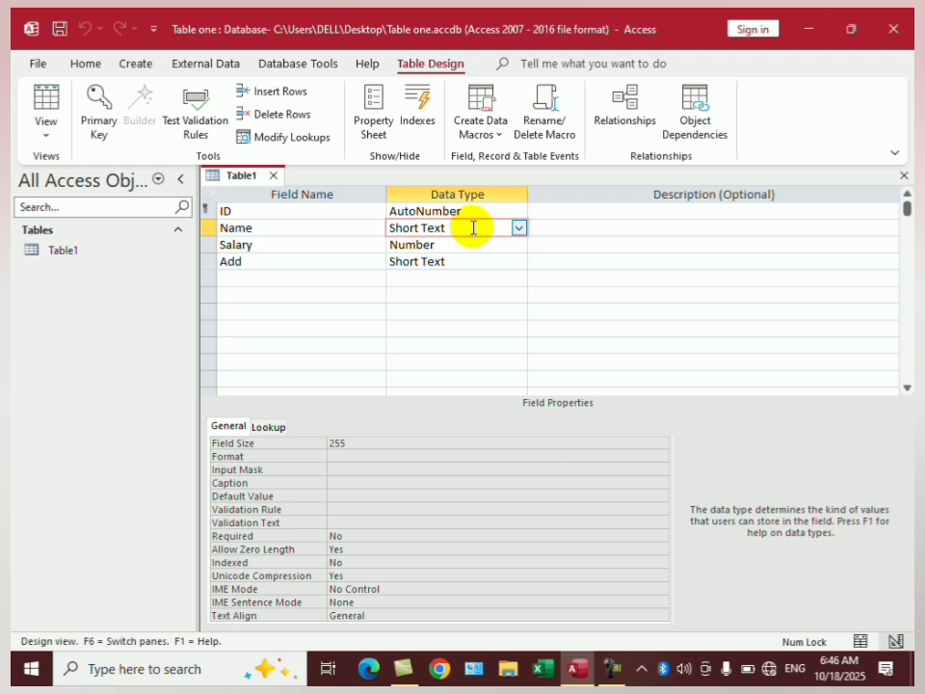
double_click(358, 442)
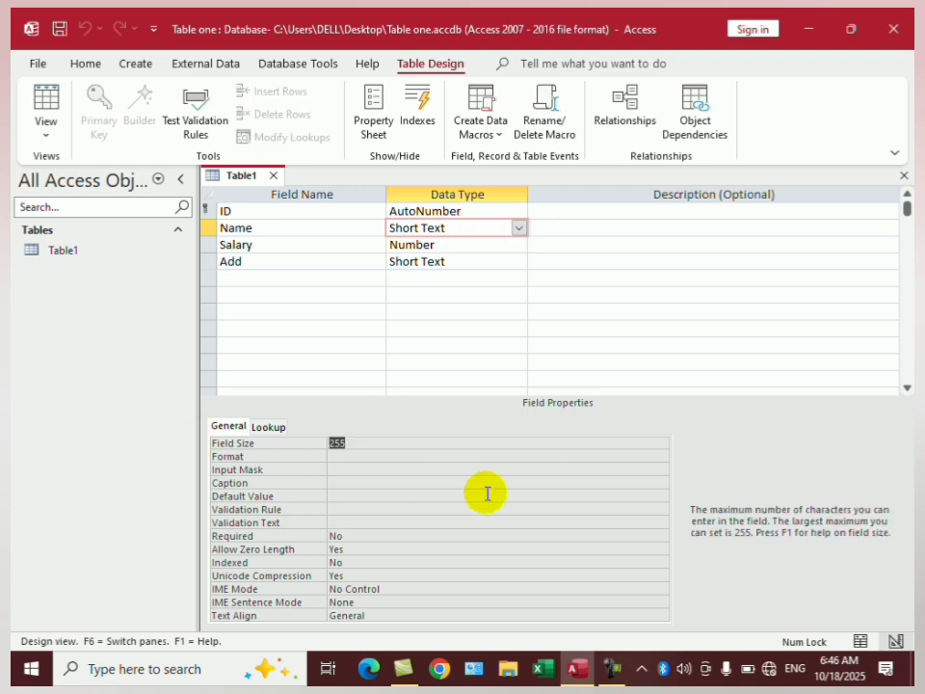
text(5)
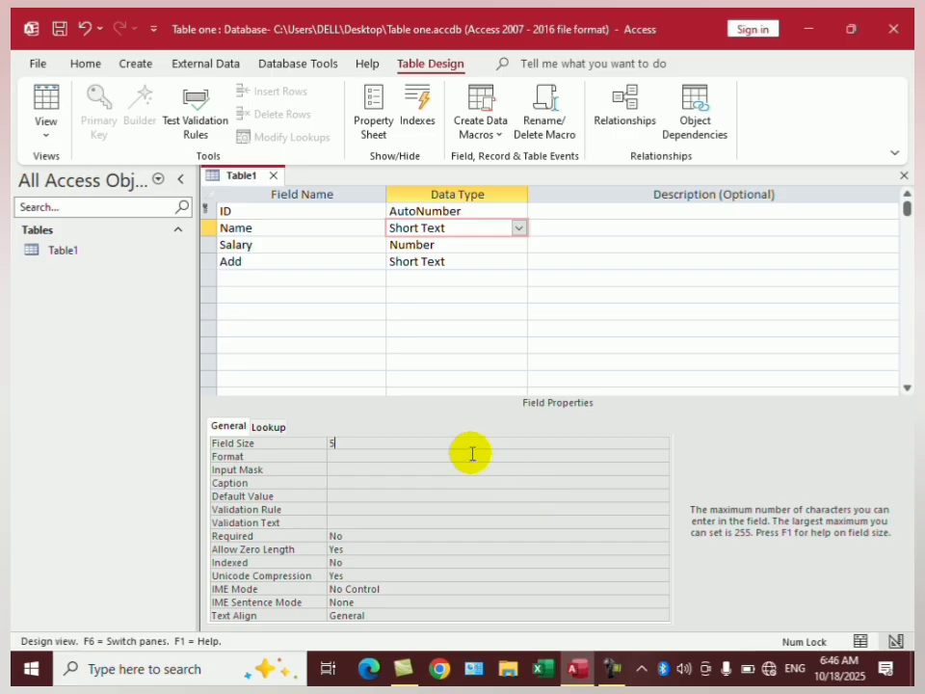
Step: Switch the table to Datasheet View, saving the design change
click(40, 127)
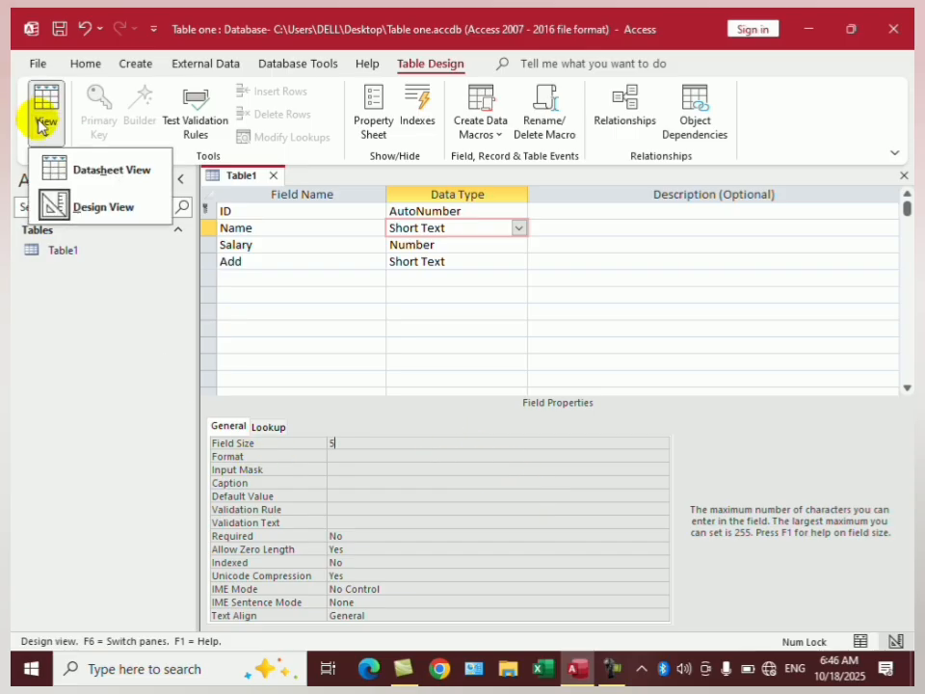
click(72, 169)
click(494, 387)
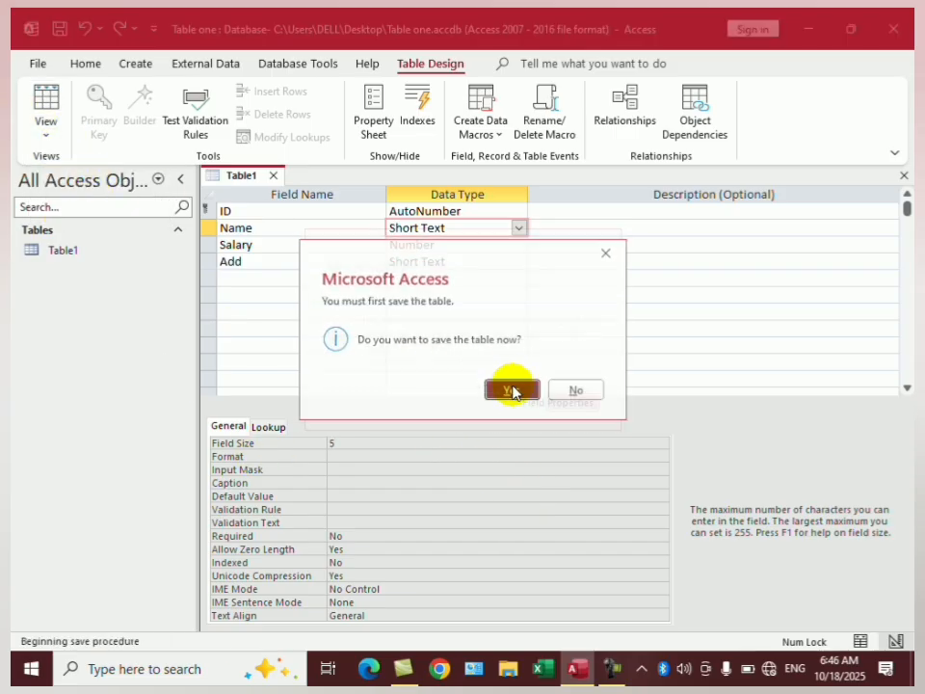
click(511, 405)
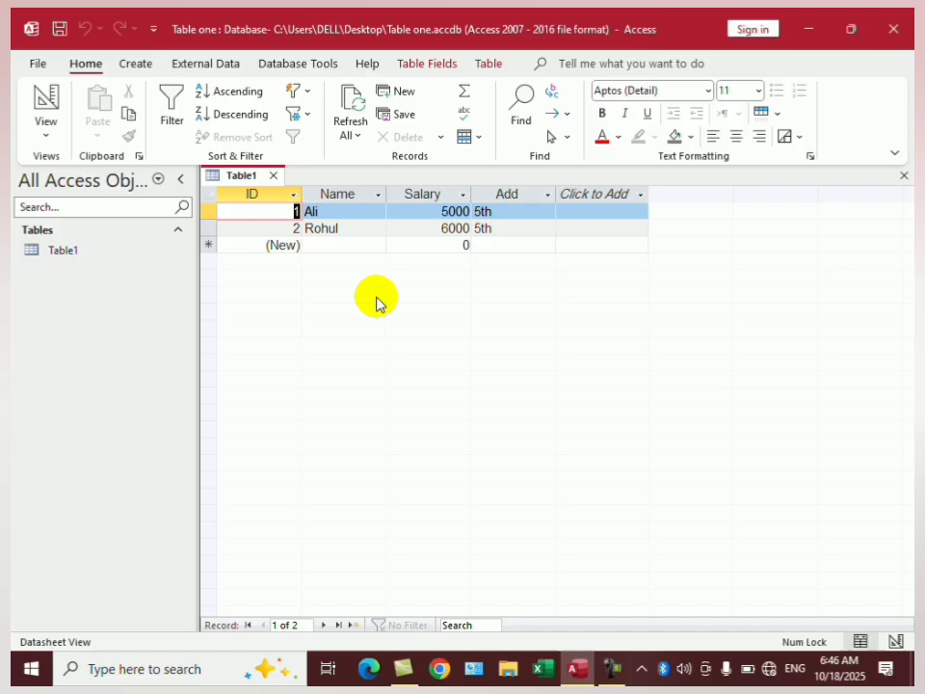
Step: Fill in the third record with the person's name, Salary 7000 and Add 5th
click(343, 244)
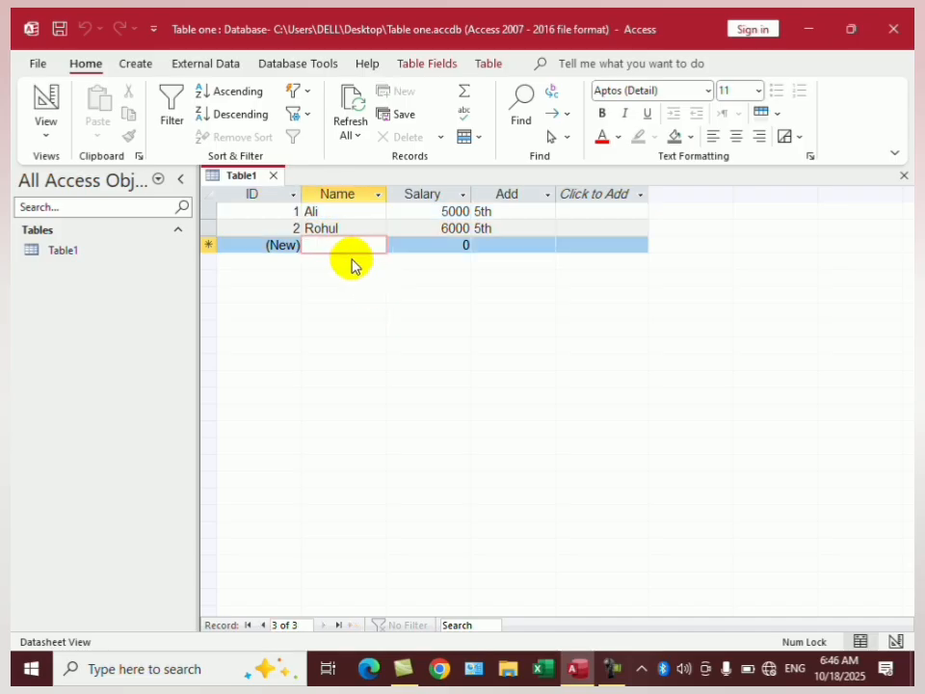
text(Asad)
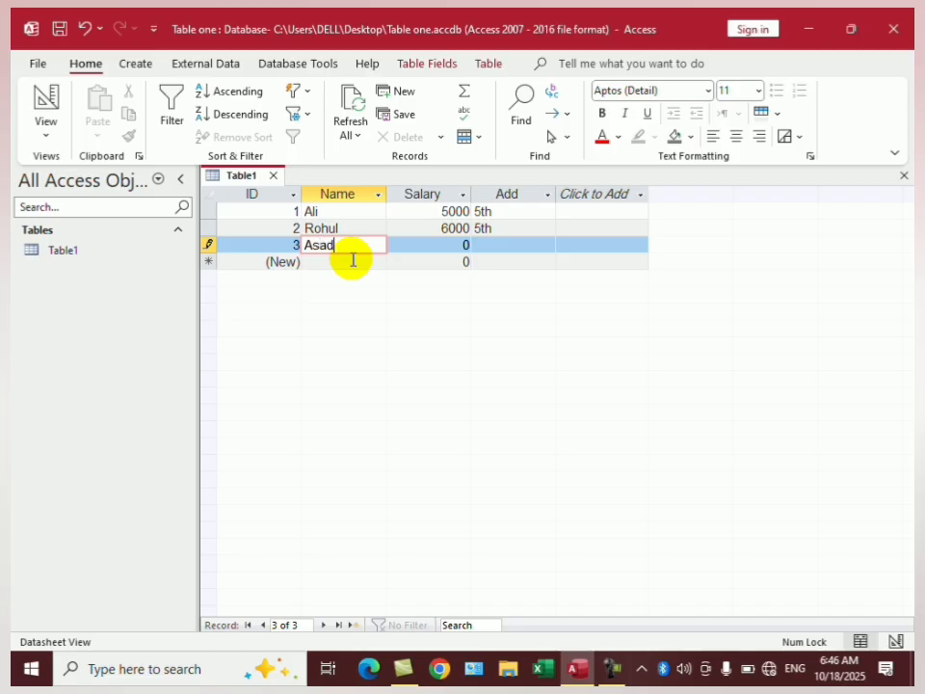
key(Tab)
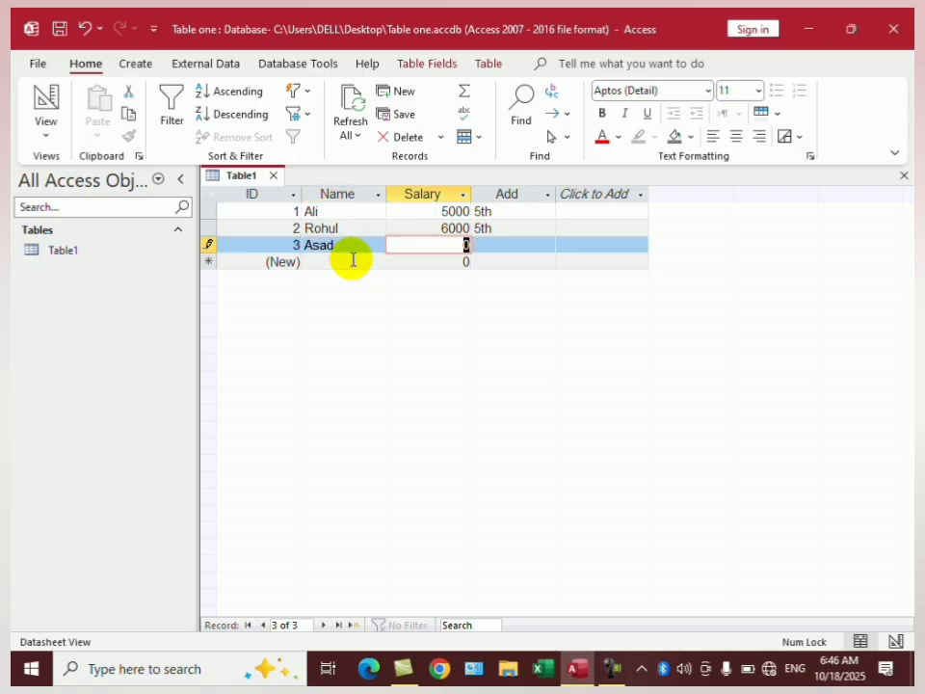
text(7000)
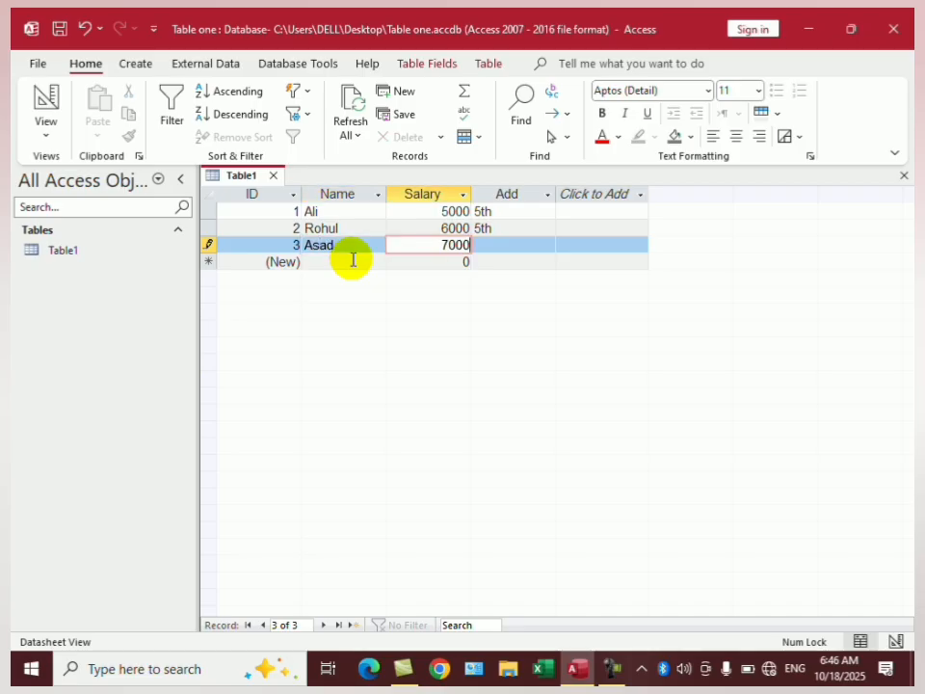
key(Tab)
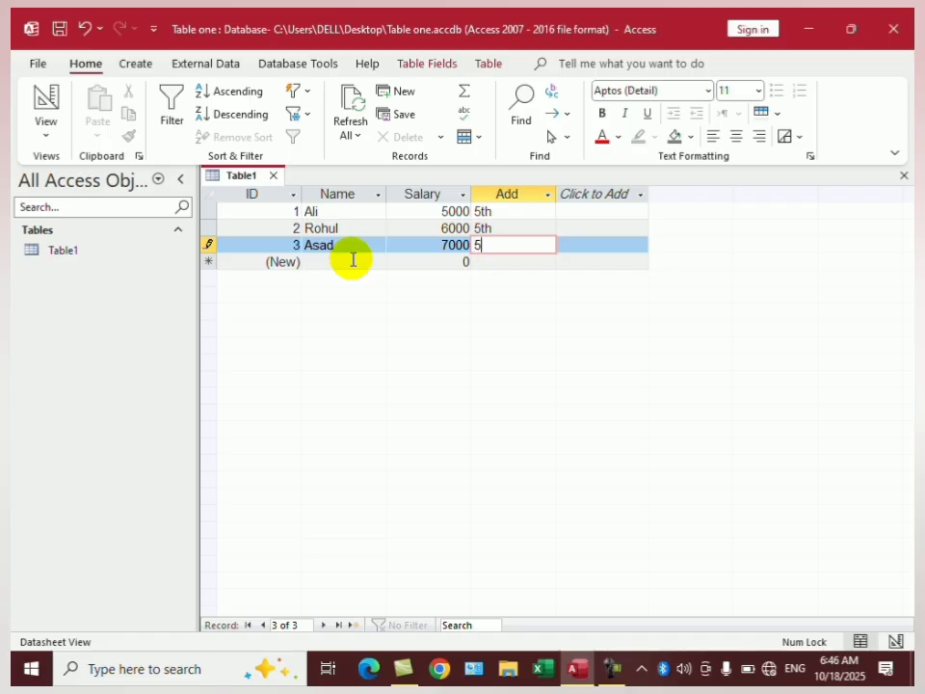
Step: Start a fourth record by trying to enter a person's name in its Name field
key(Down)
key(Left)
key(Left)
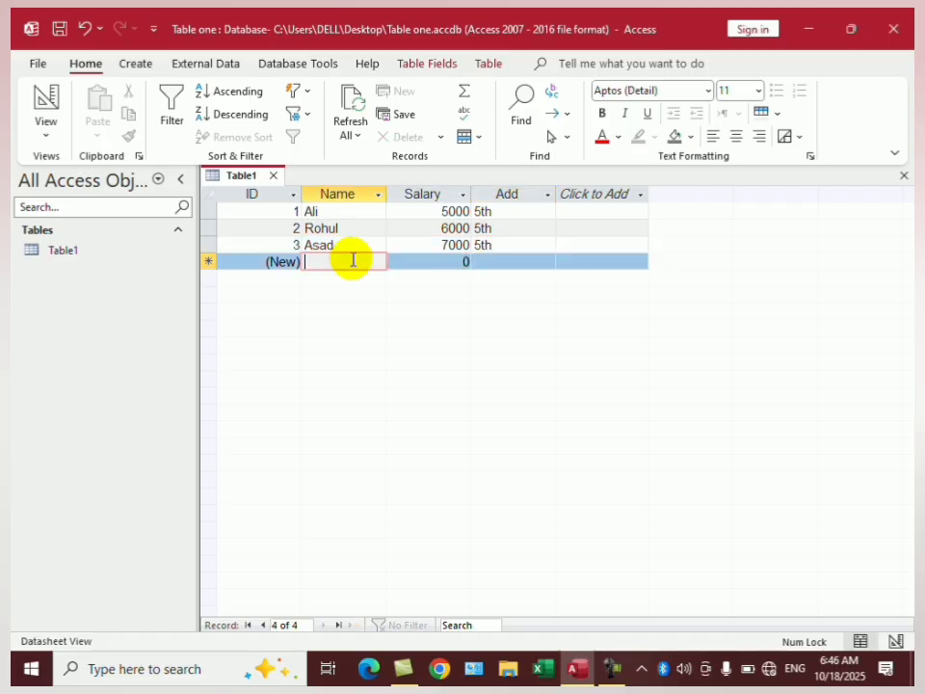
text(A)
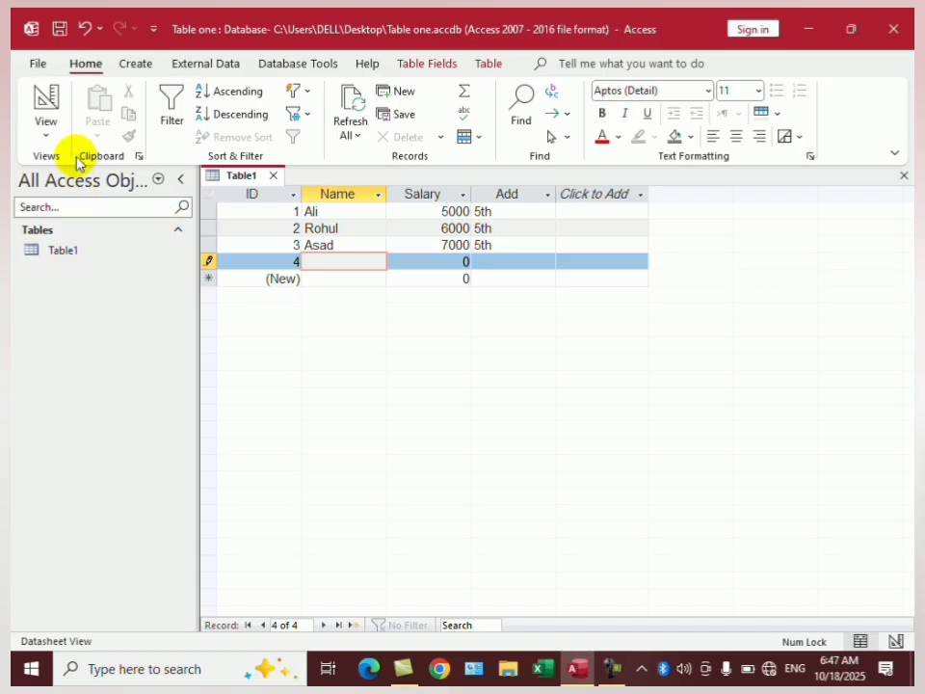
Step: Return the table to Design View and set the Name field's Field Size to 255
click(44, 138)
click(103, 212)
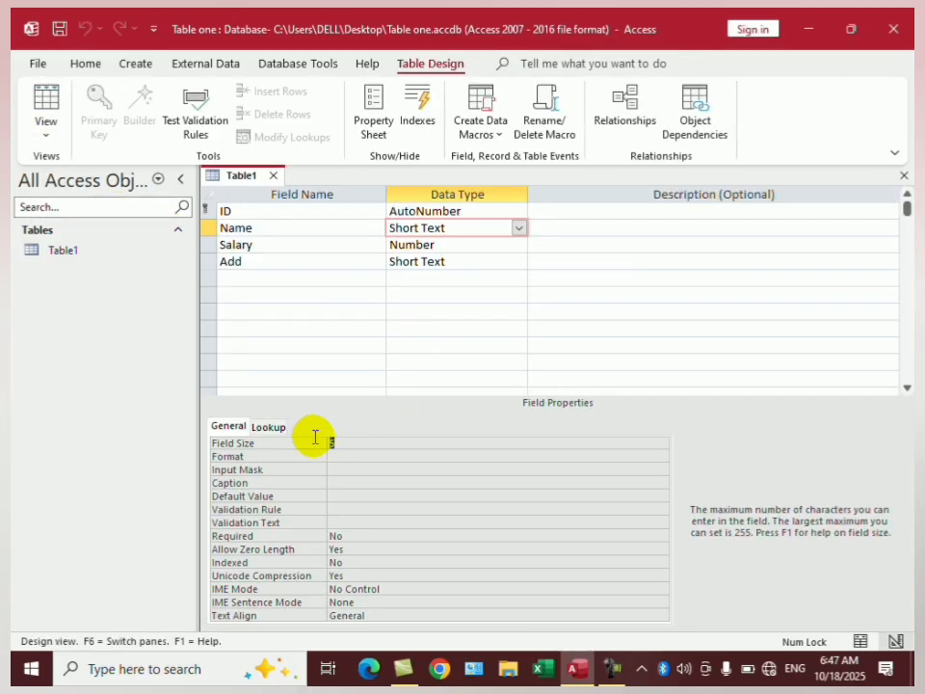
text(255)
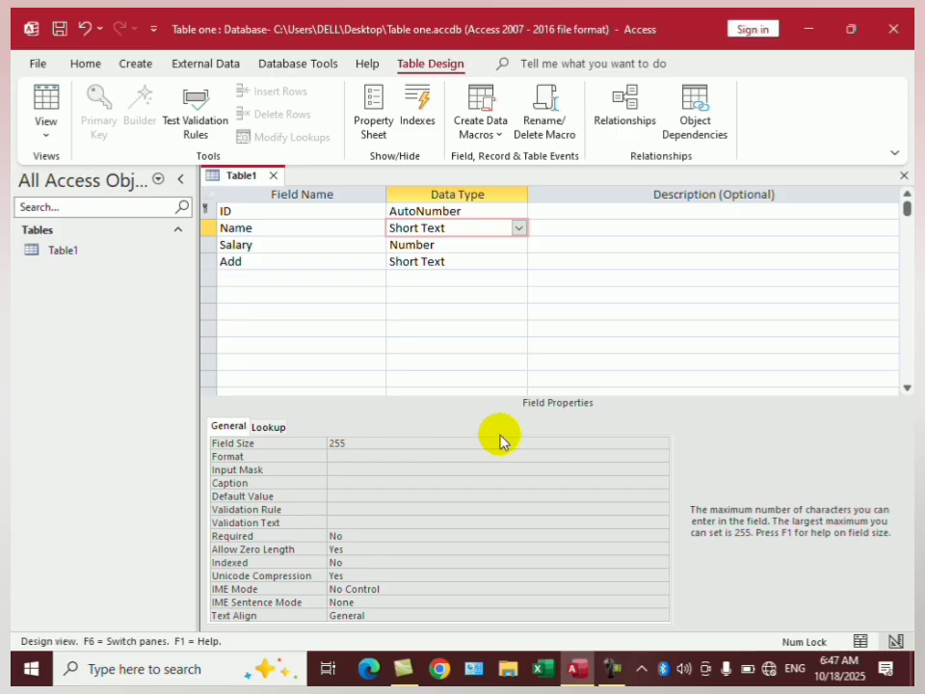
Step: Set the Name field's Format to > for uppercase and show the saved table in Datasheet View
click(344, 457)
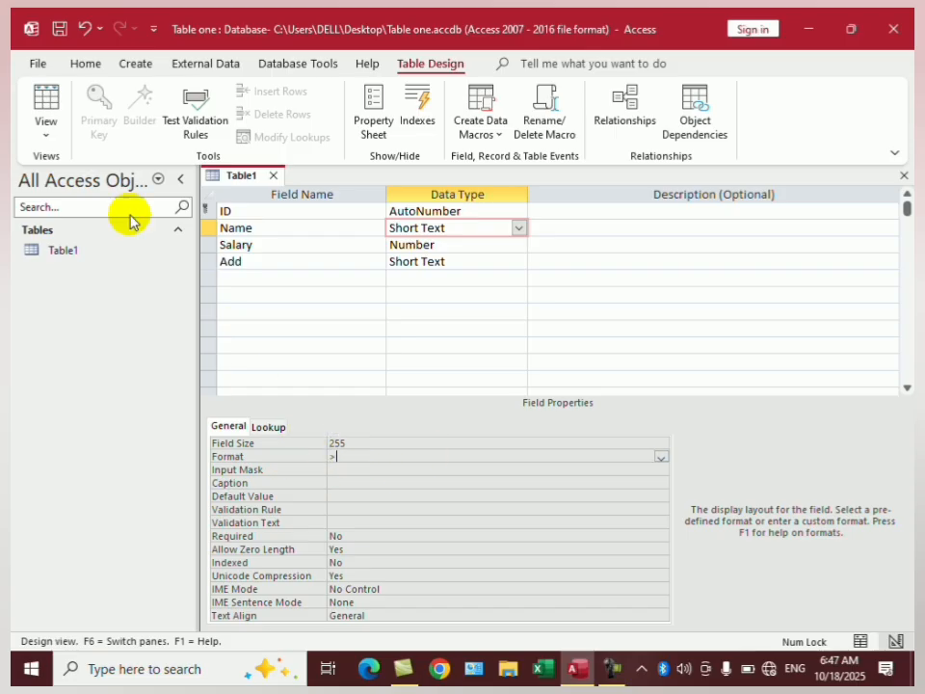
click(46, 137)
click(79, 172)
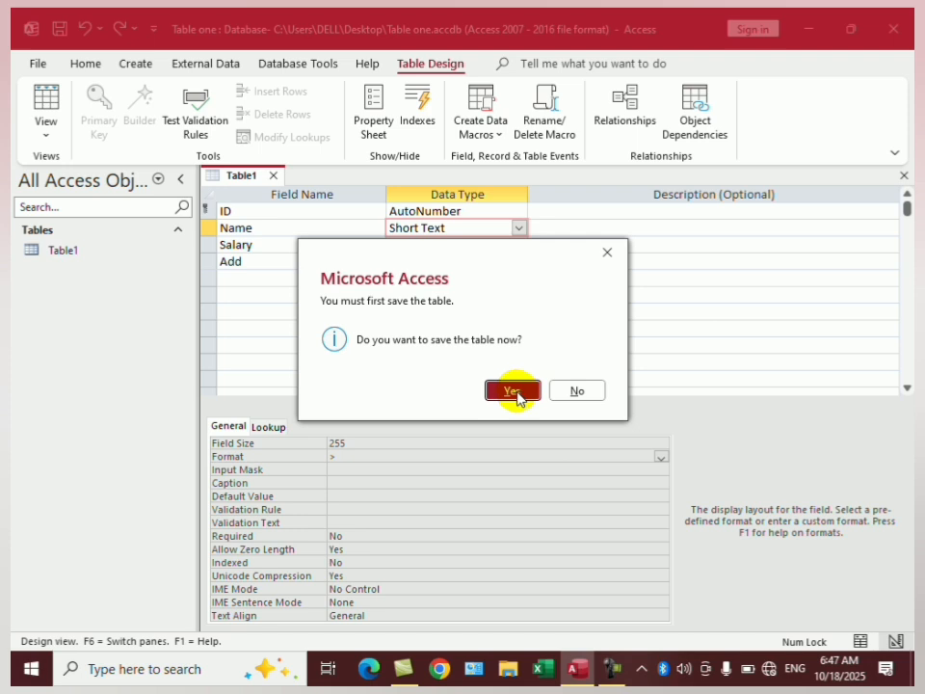
click(512, 391)
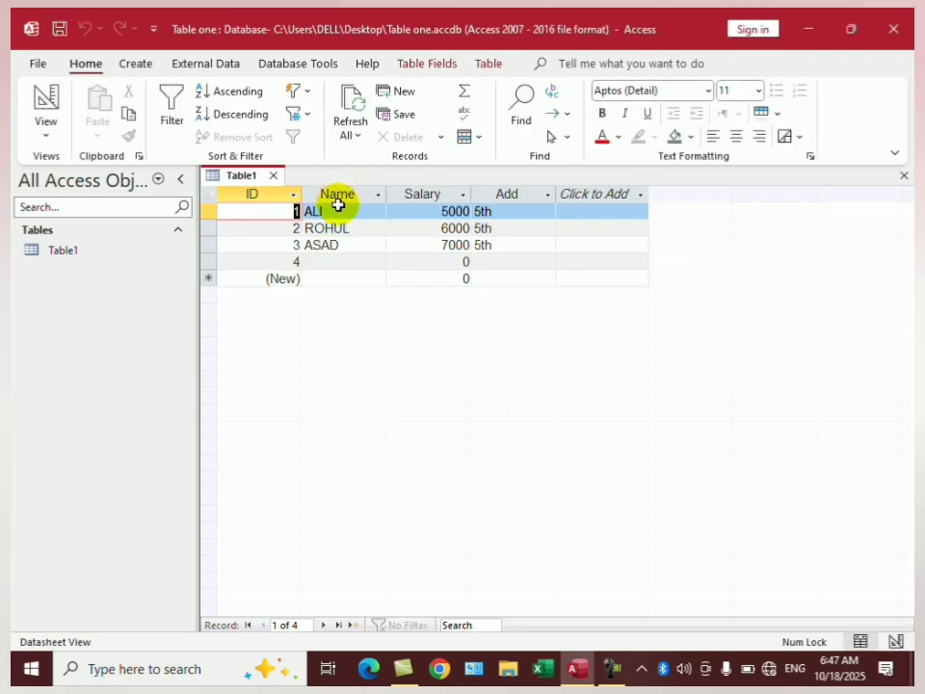
Step: Change the Name field's Format to < for lowercase in Design View and show the saved table in Datasheet View
click(37, 128)
click(77, 208)
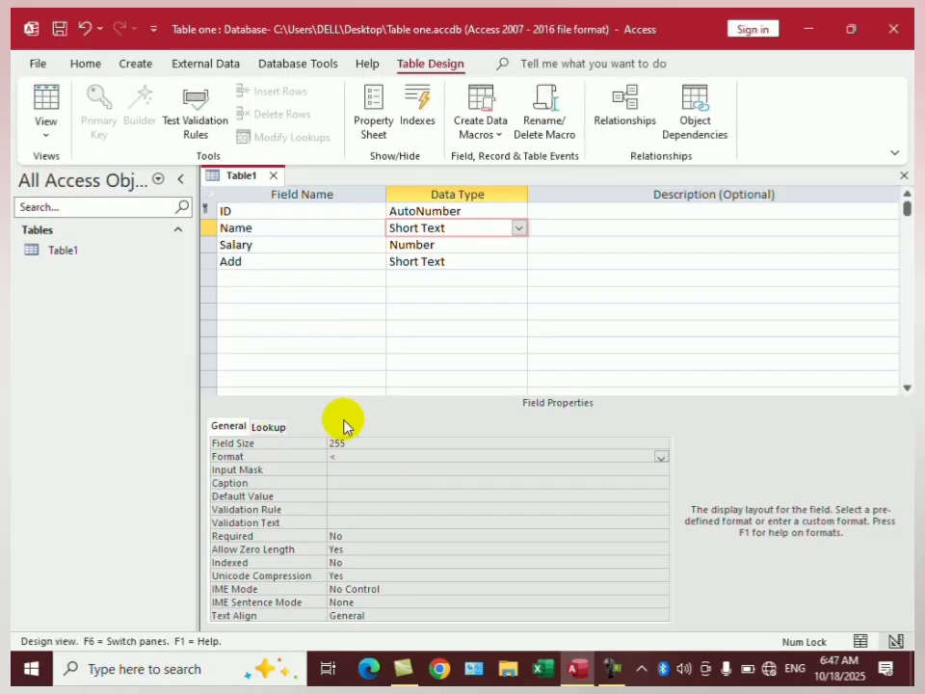
click(45, 133)
click(70, 168)
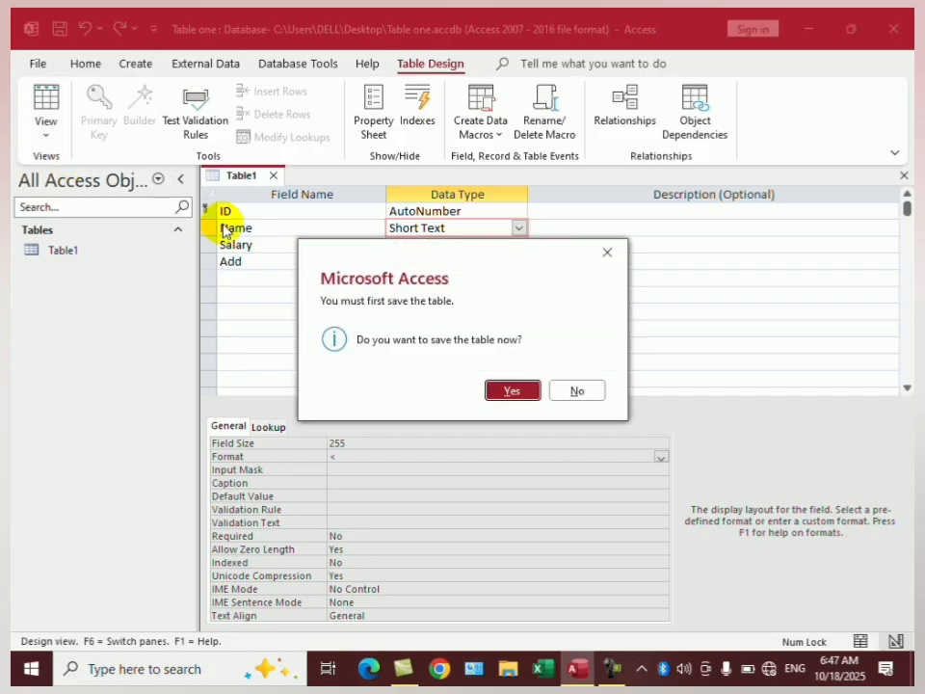
click(515, 388)
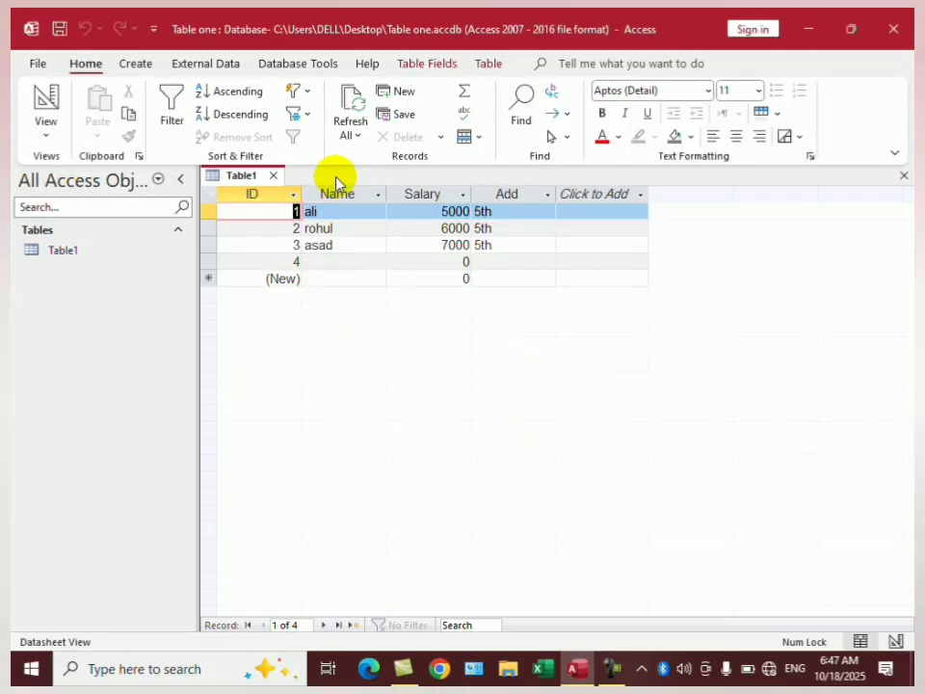
Step: Clear the Name field's Format in Design View and show the saved table in Datasheet View
click(45, 133)
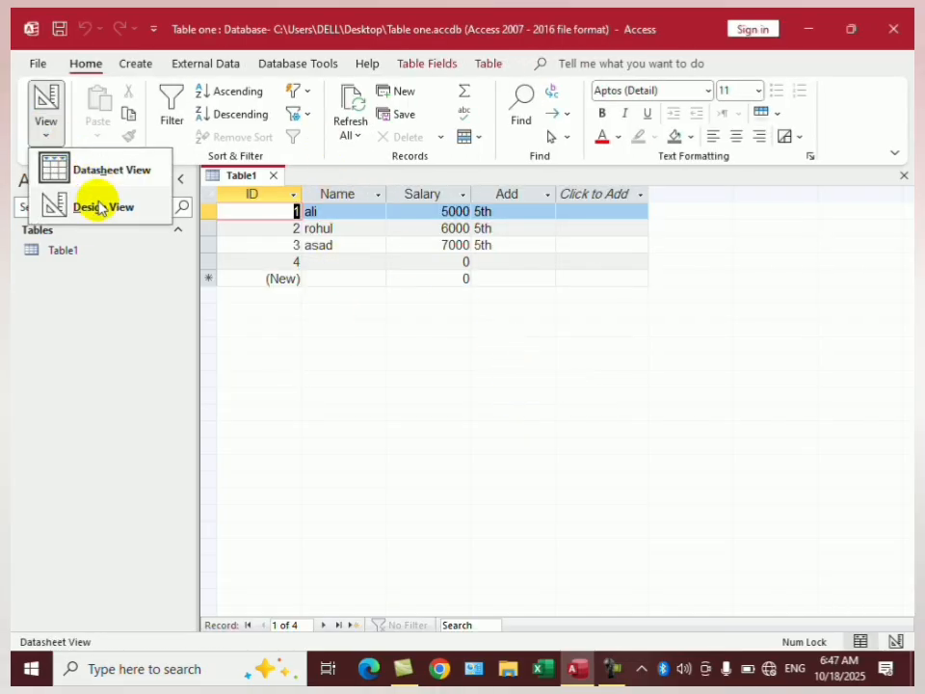
click(96, 206)
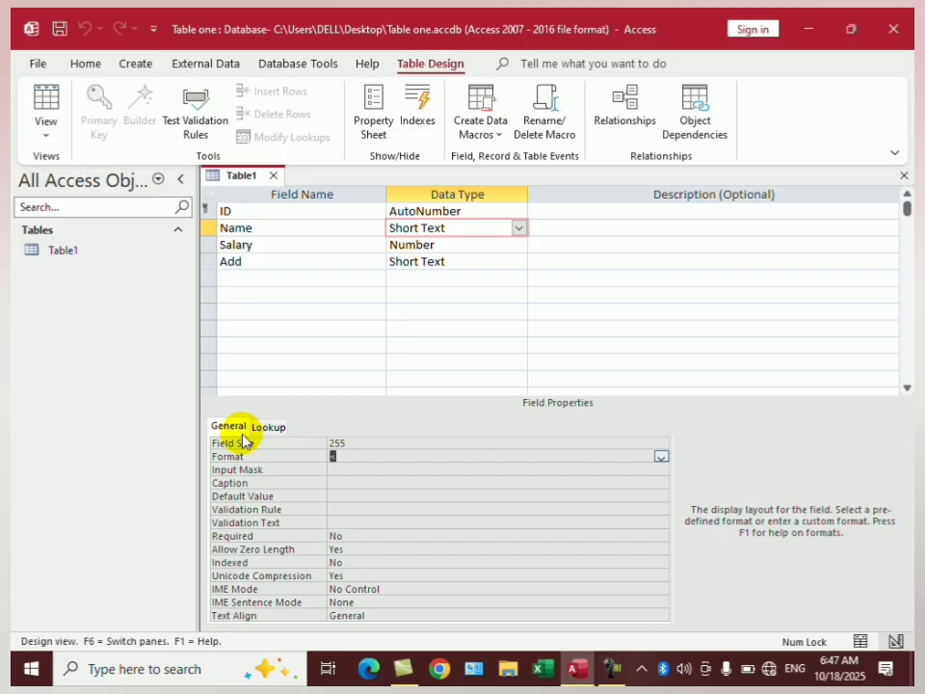
click(54, 134)
click(77, 169)
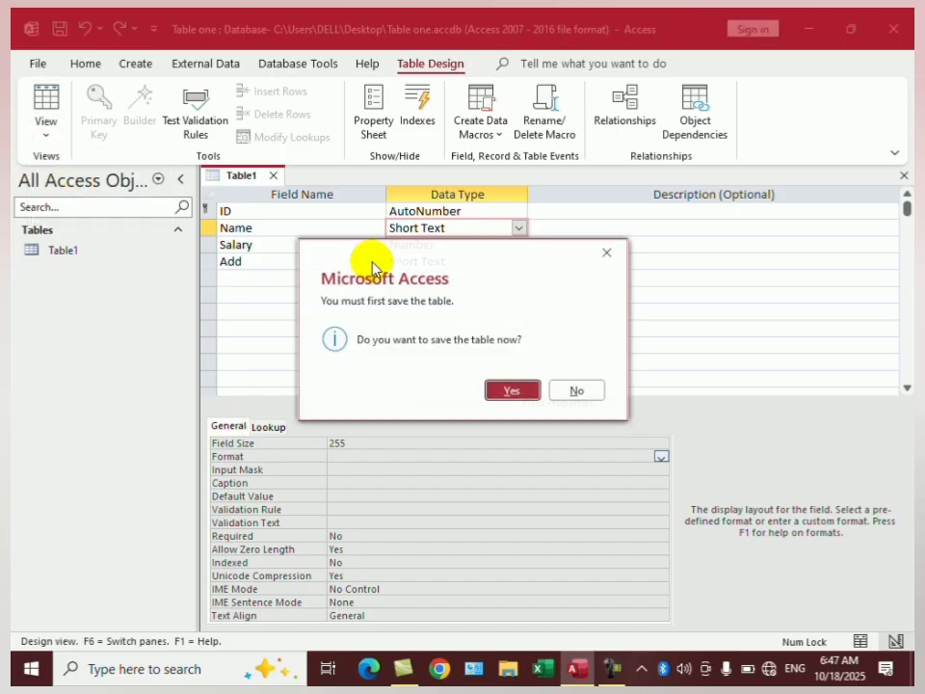
click(512, 389)
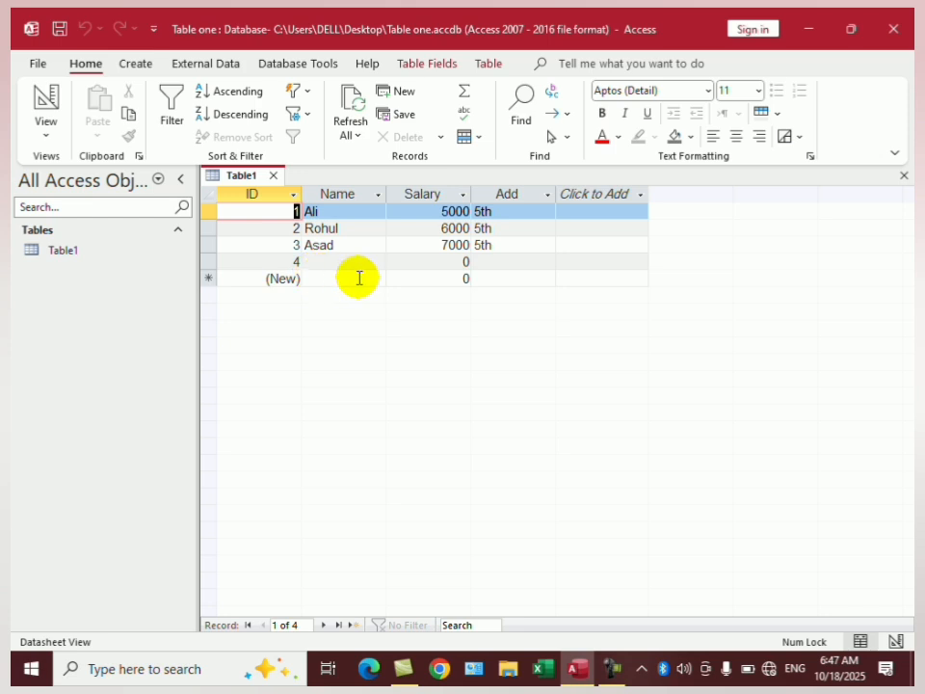
Step: Examine the field commands available for the Name column and the record commands available for the second row
click(352, 196)
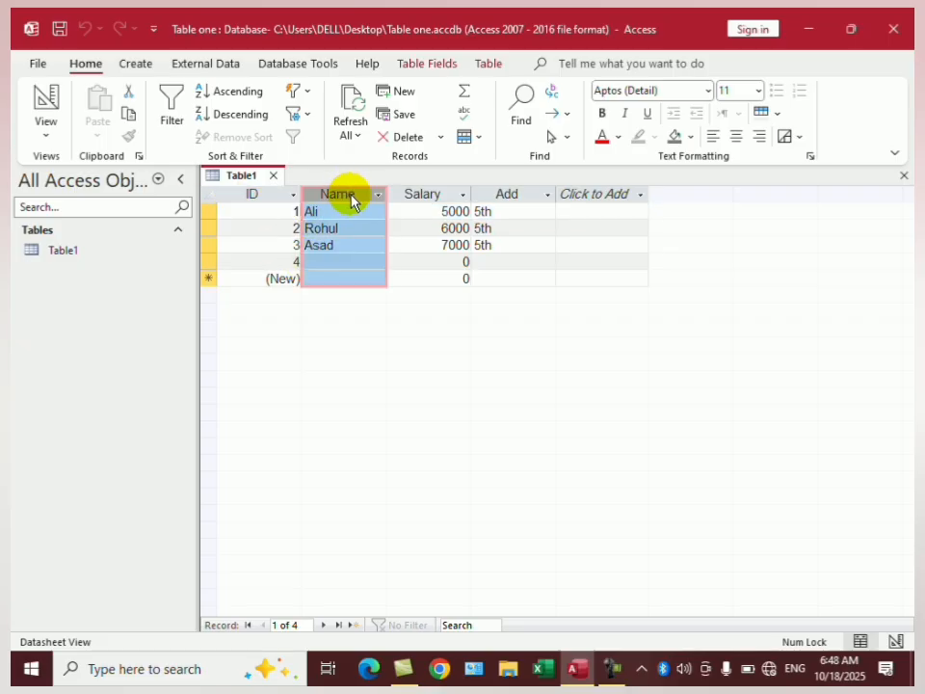
right_click(353, 199)
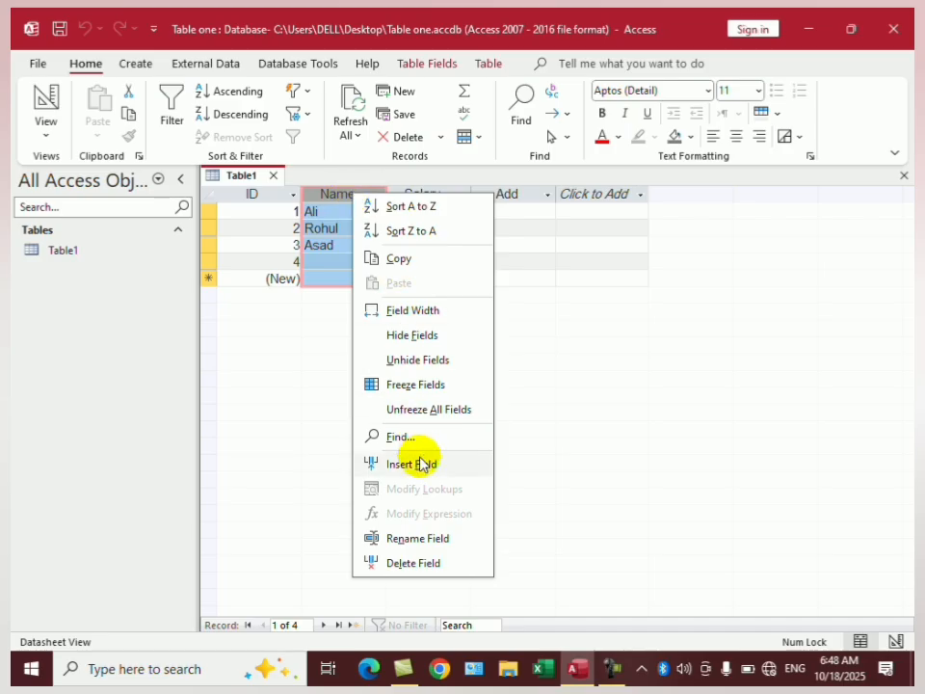
click(572, 242)
right_click(201, 245)
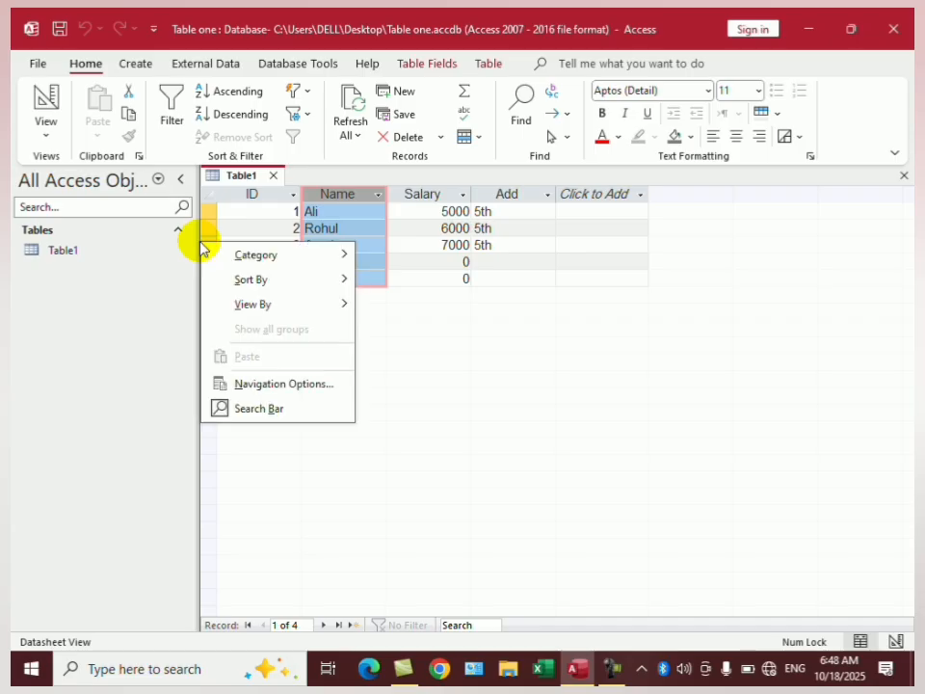
click(204, 228)
right_click(204, 227)
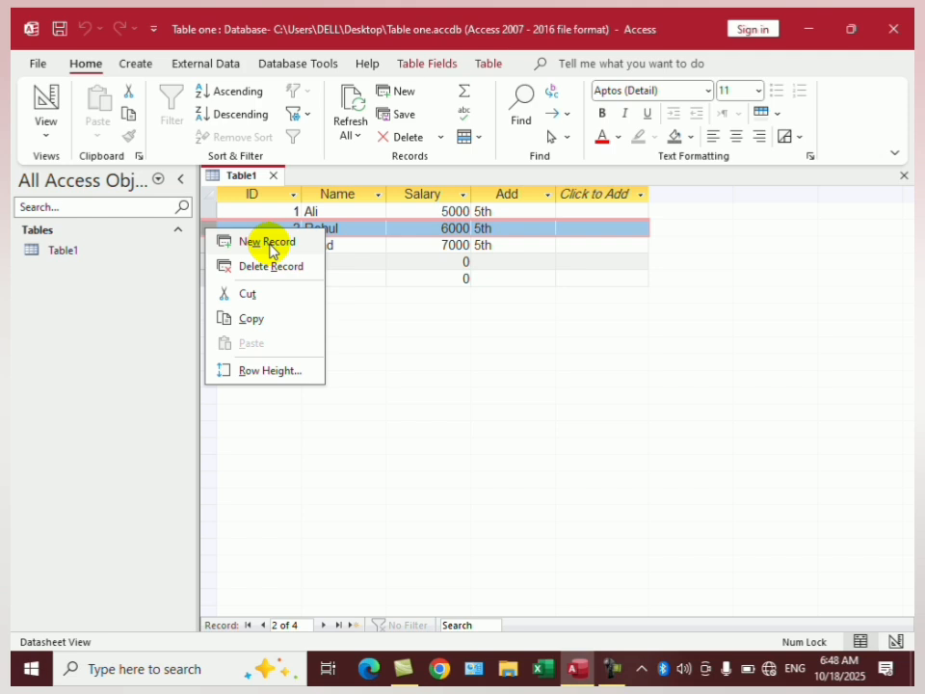
click(353, 192)
right_click(356, 194)
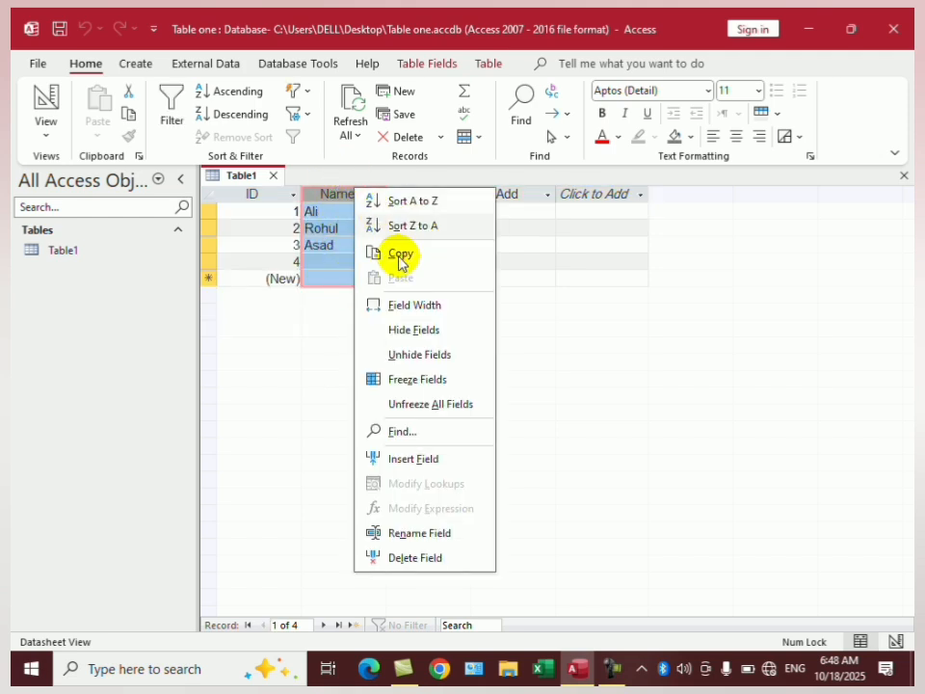
click(532, 227)
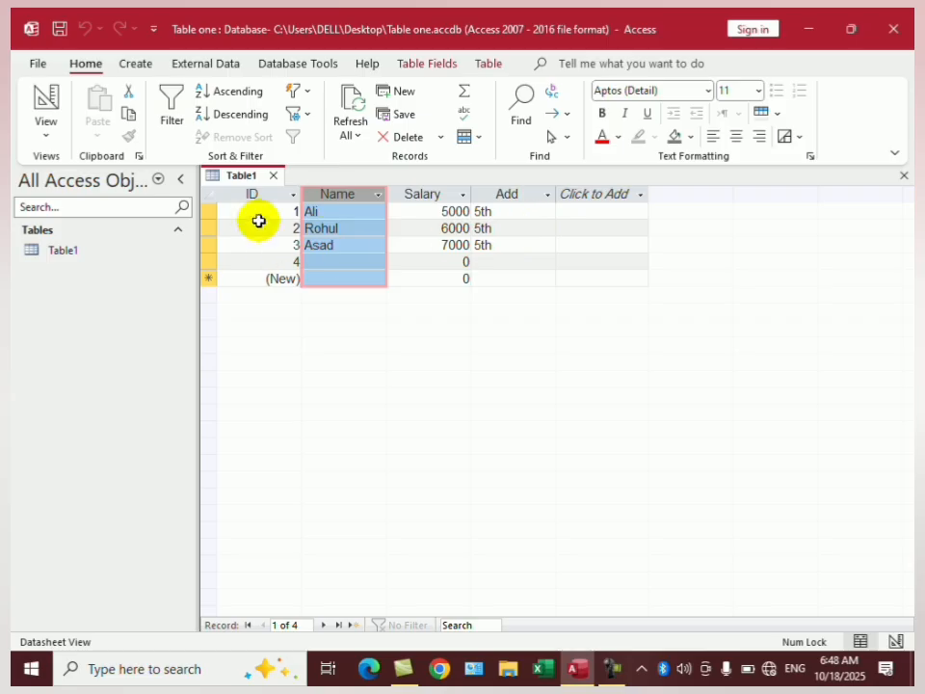
Step: Review the Name field's commands, including its width option, and widen the Name column slightly in the datasheet
right_click(342, 193)
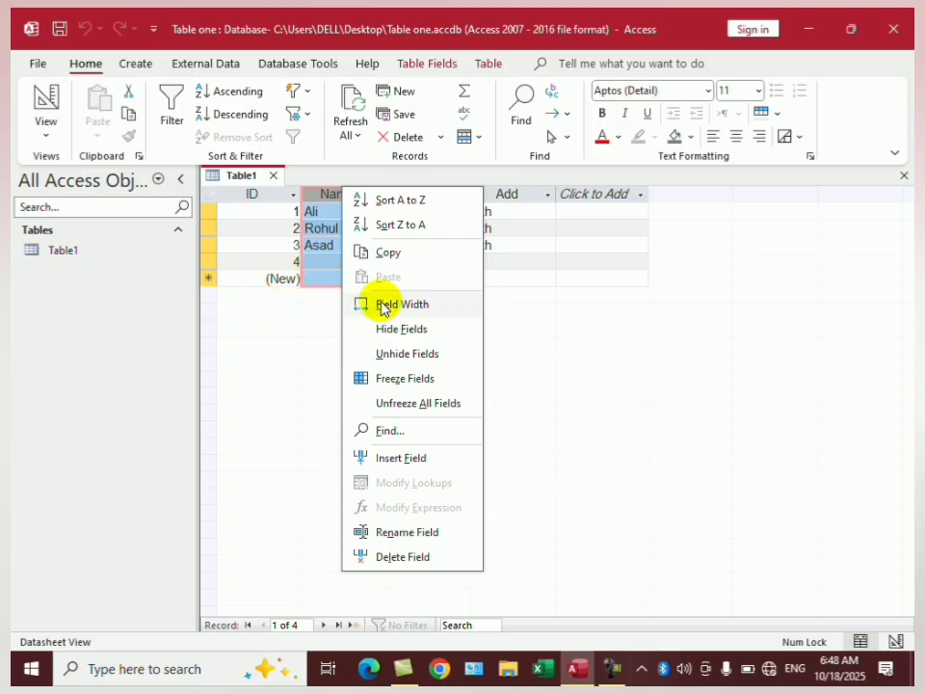
click(607, 234)
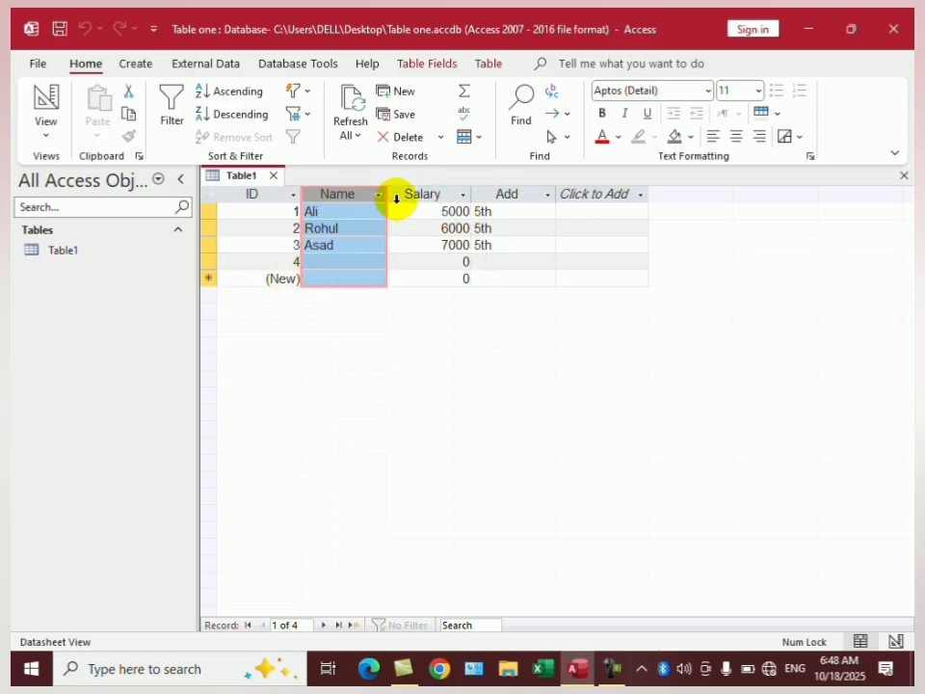
drag(386, 190, 409, 191)
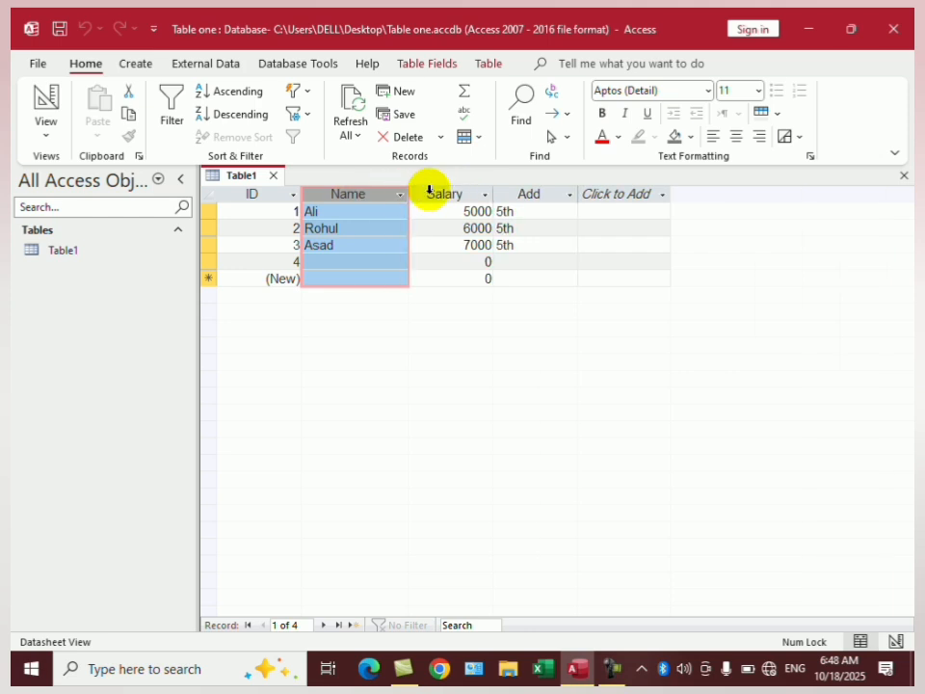
Step: Rename the Name field as S/Name in Datasheet View
right_click(363, 199)
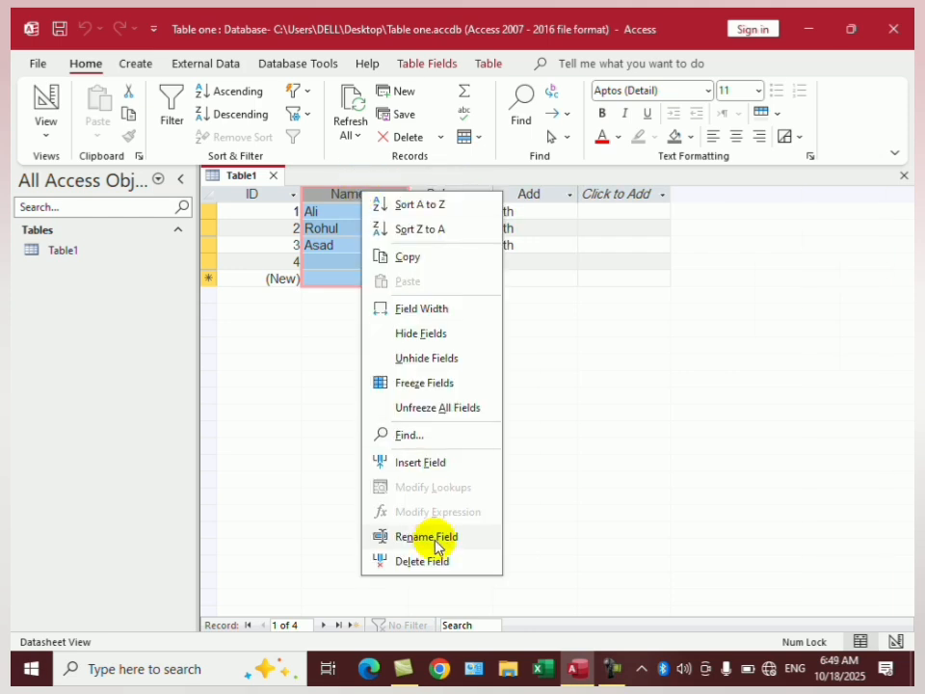
click(383, 534)
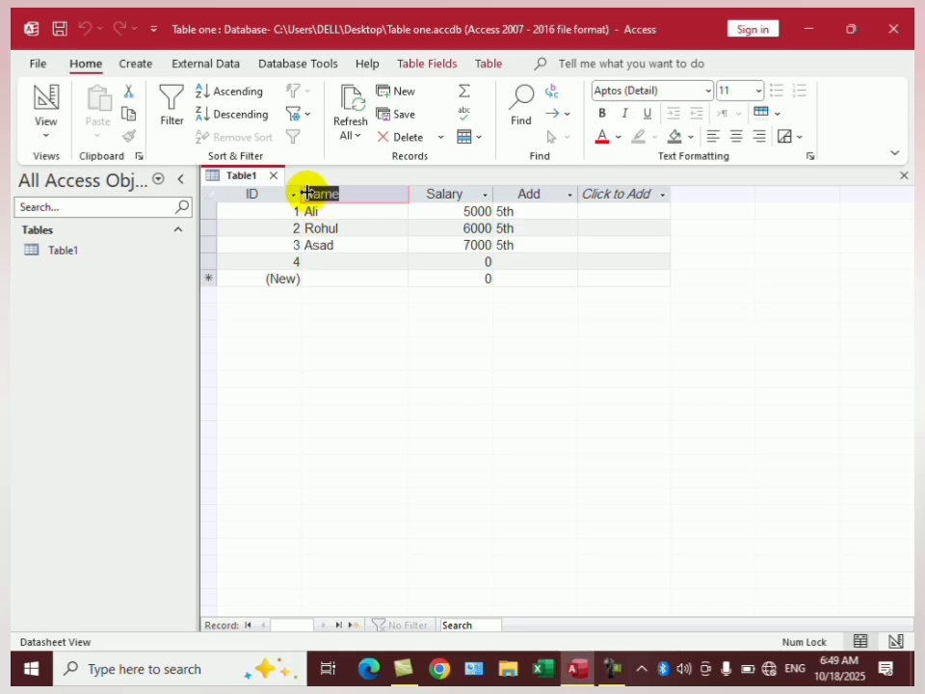
click(372, 191)
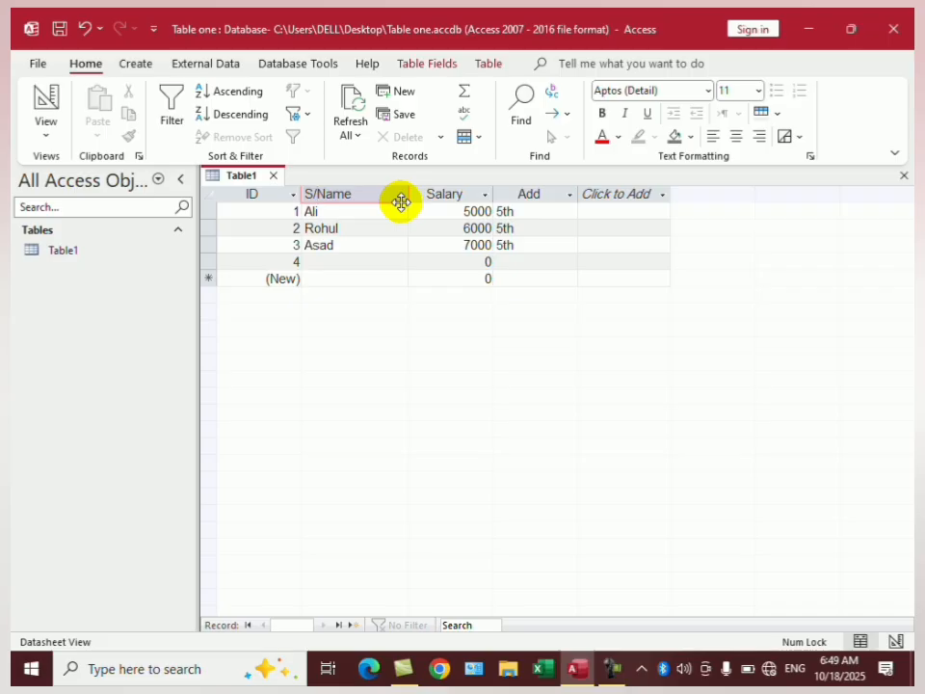
key(Return)
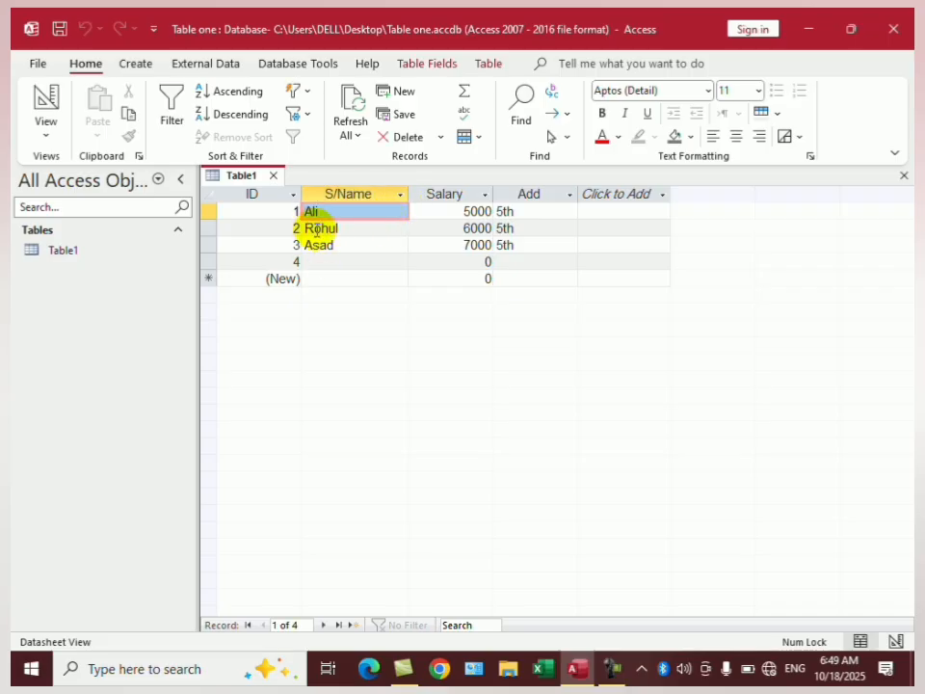
Step: Select the second record and use its New Record command to go to the blank row
click(209, 227)
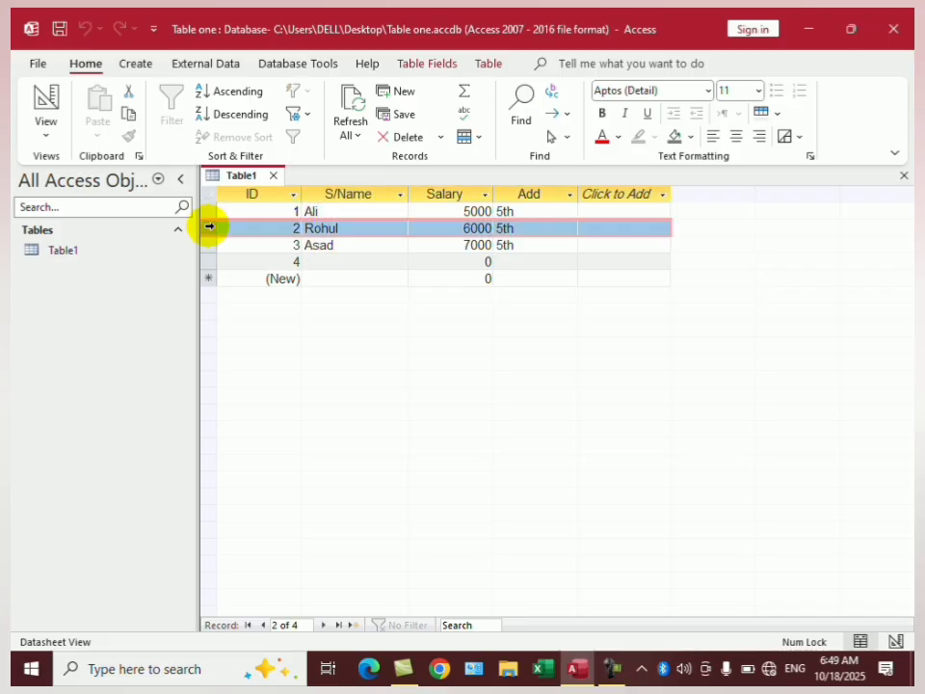
right_click(209, 227)
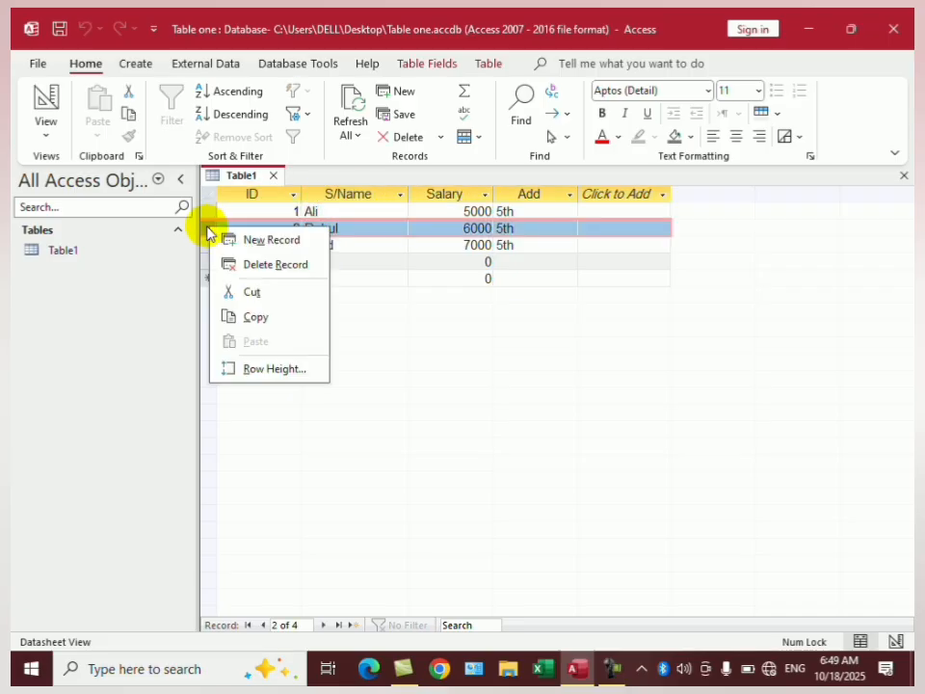
click(279, 239)
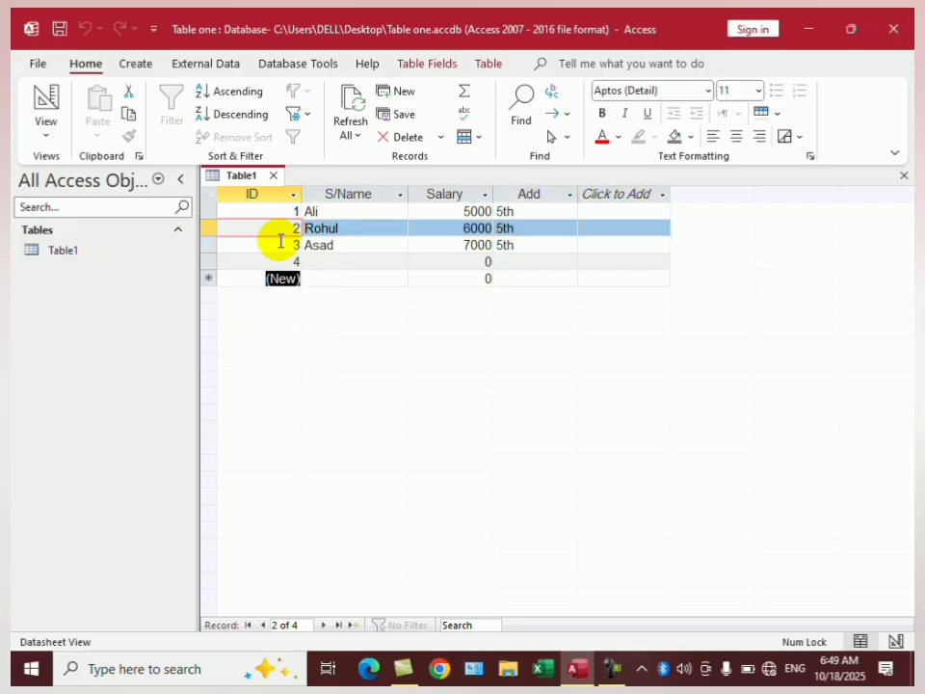
Step: Complete the fourth record with the employee's name under S/Name and a Salary of 5000
click(367, 262)
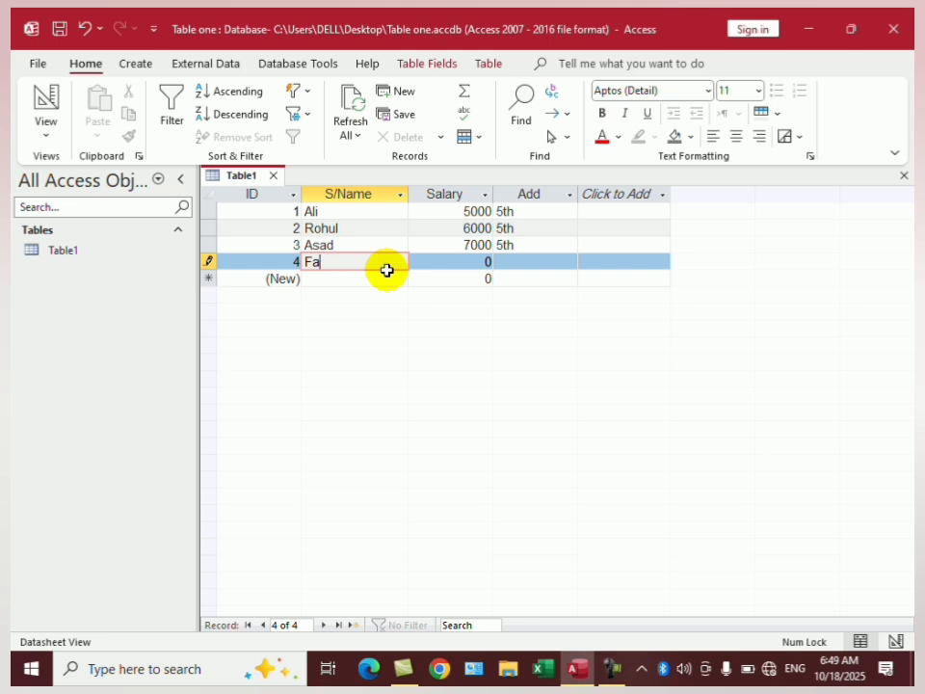
click(386, 272)
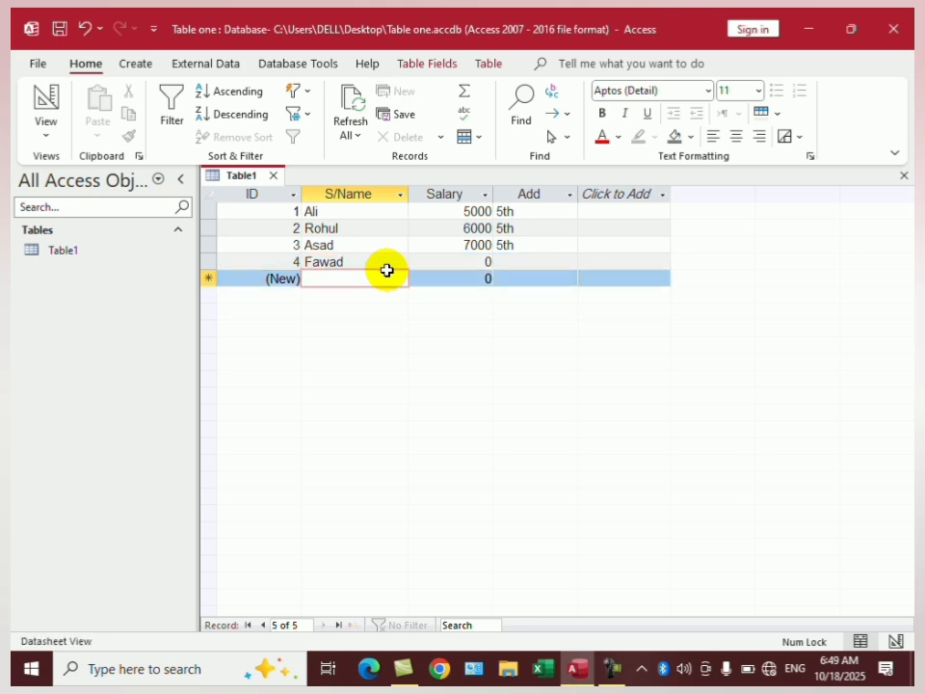
key(Up)
key(Tab)
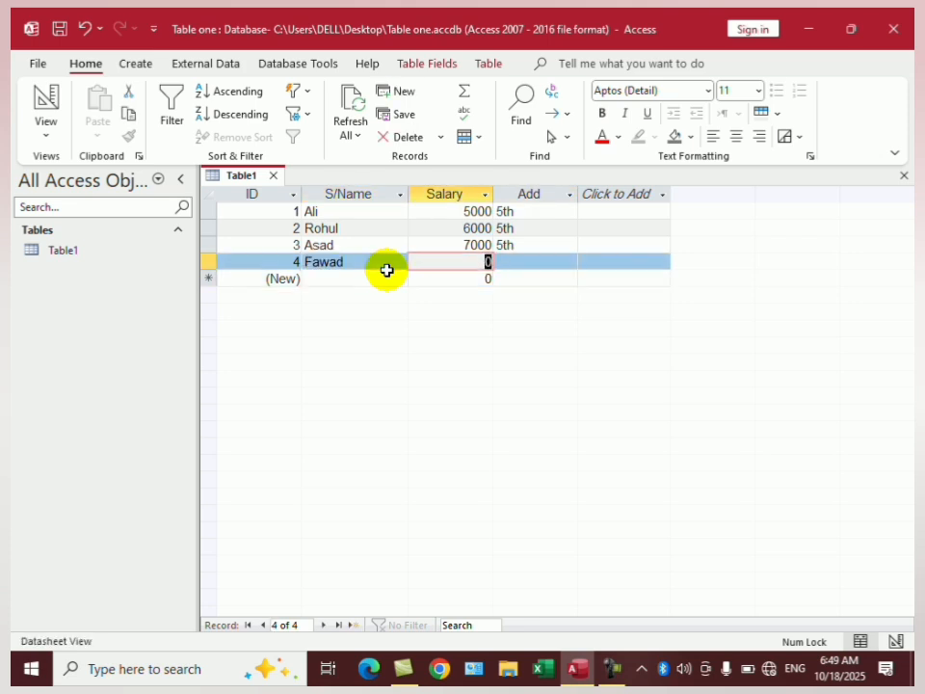
text(5000)
key(Down)
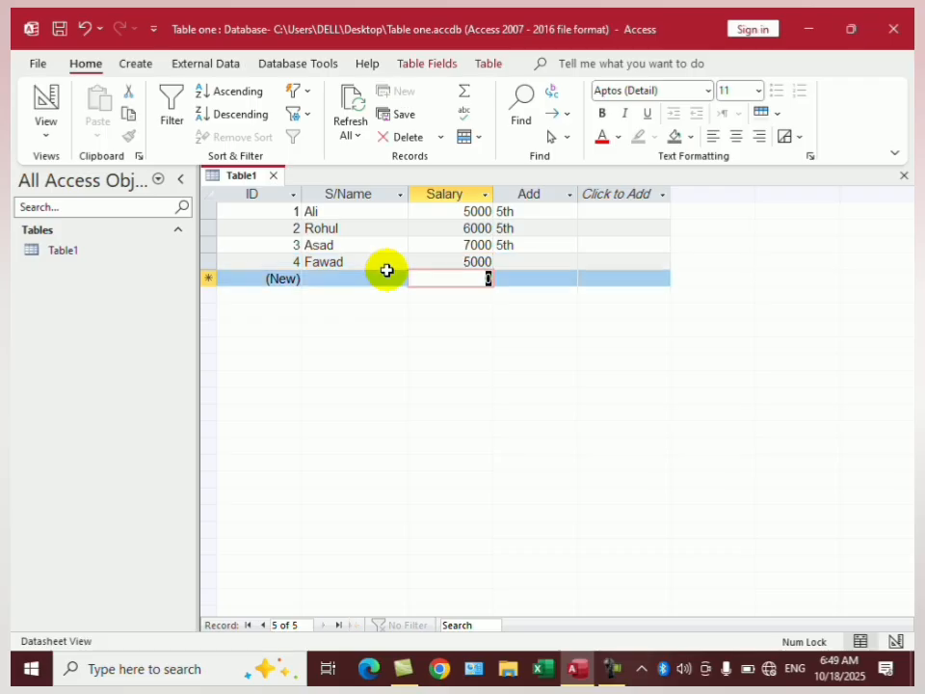
key(Up)
key(shift+Tab)
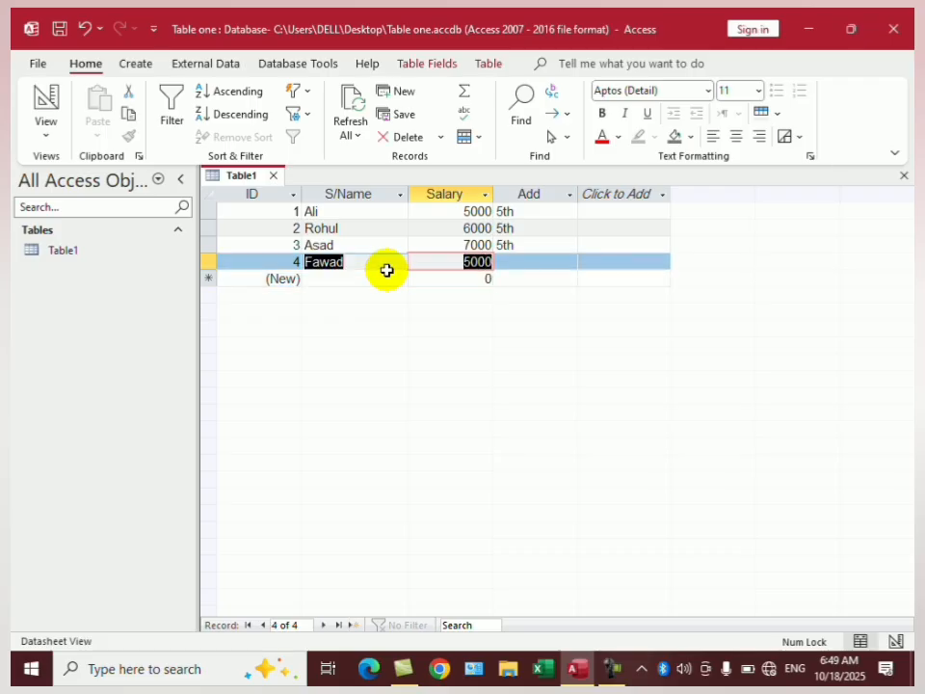
key(Down)
key(Up)
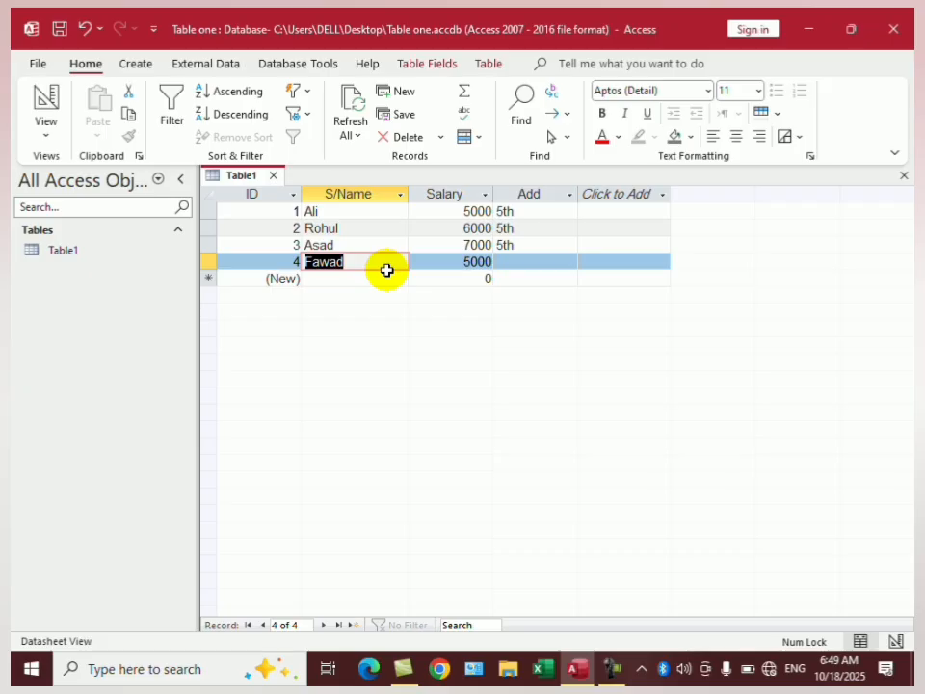
Step: Add a fifth record with the employee's name under S/Name and a Salary of 6000
click(386, 272)
text(Ajmal)
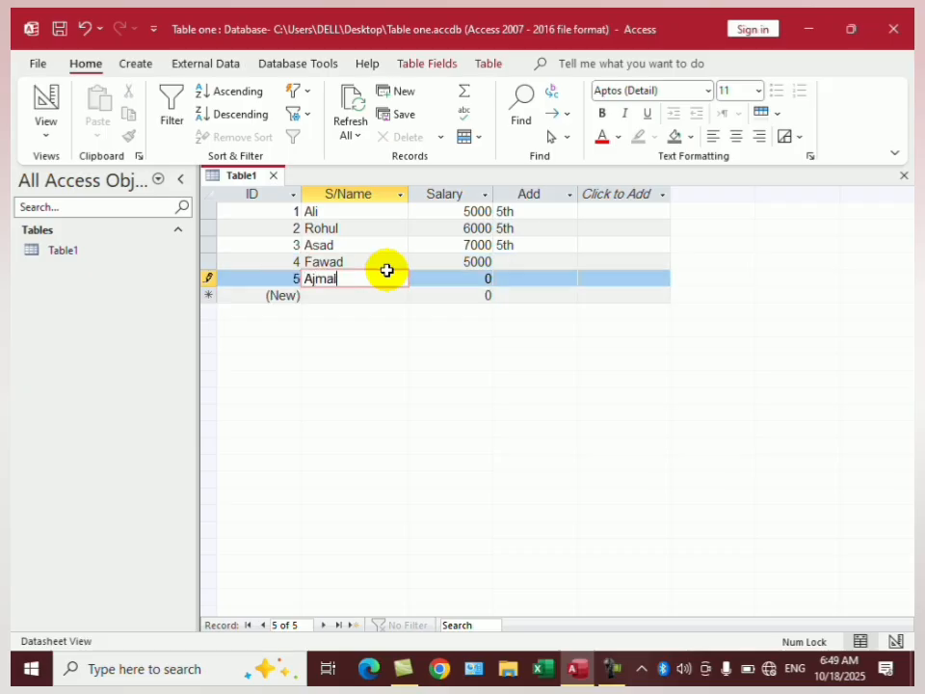
key(Tab)
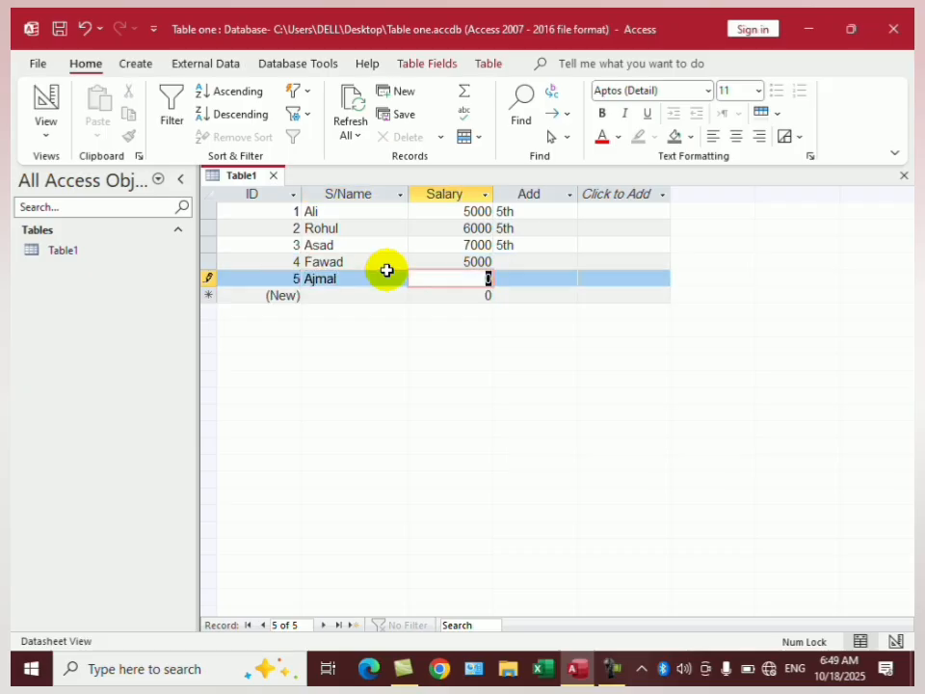
text(6000)
key(Down)
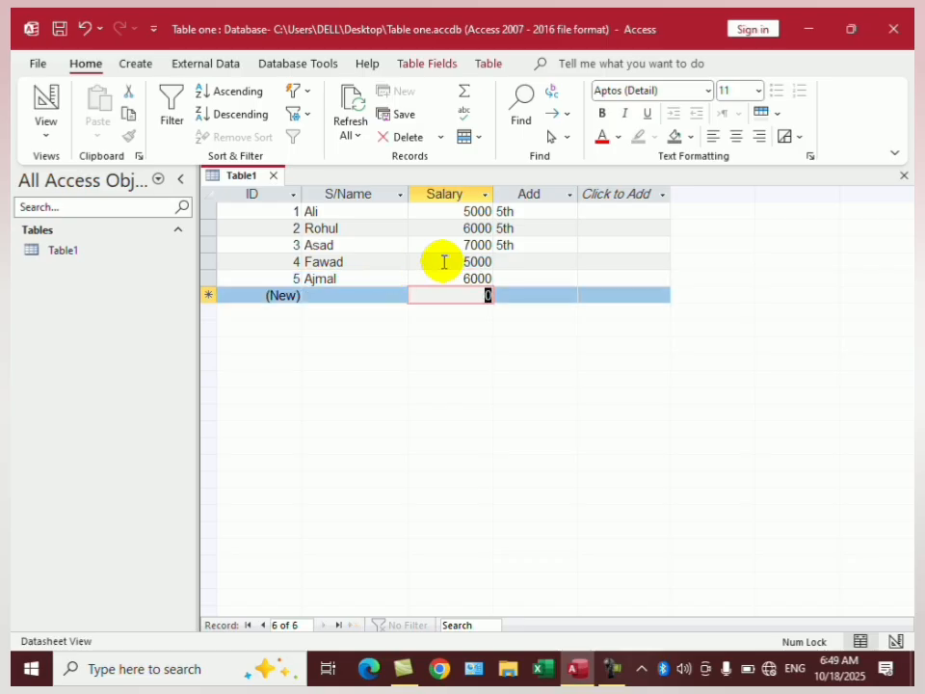
Step: Start closing Table1, cancel its save prompt, and save from the open datasheet instead
click(904, 175)
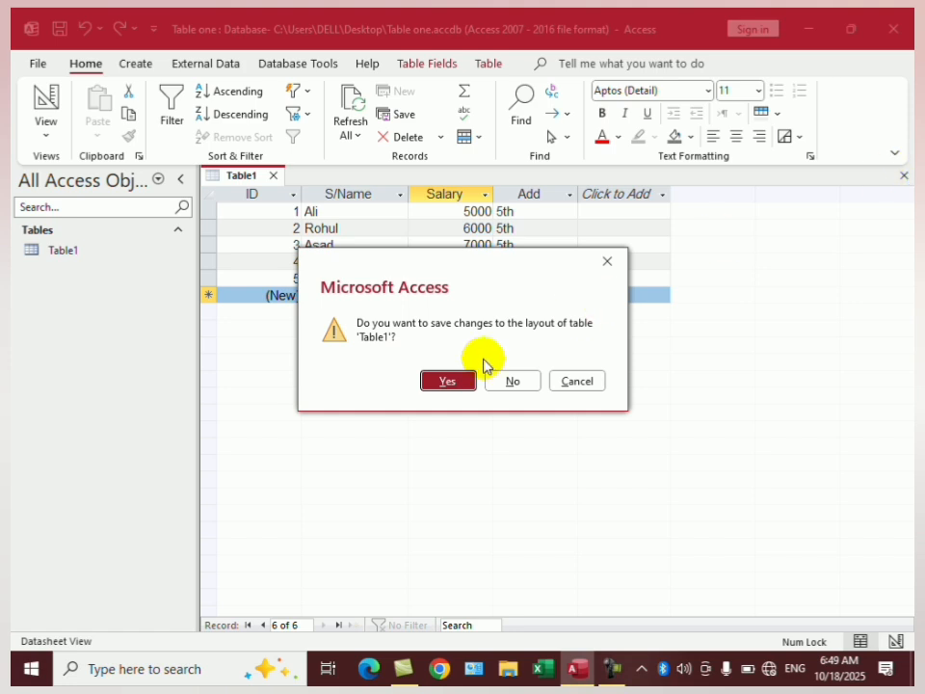
click(583, 385)
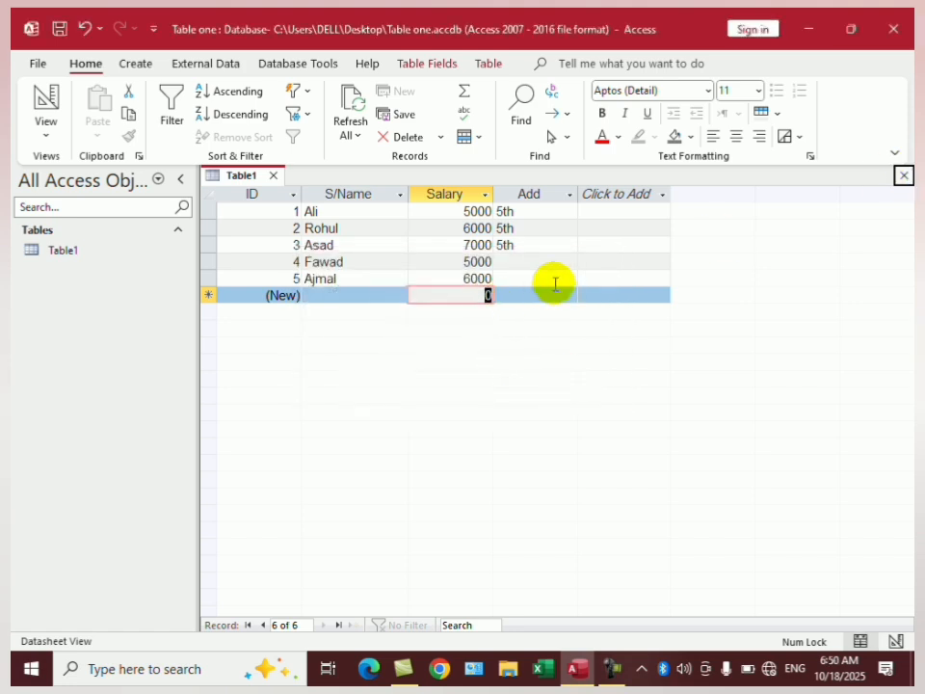
click(471, 217)
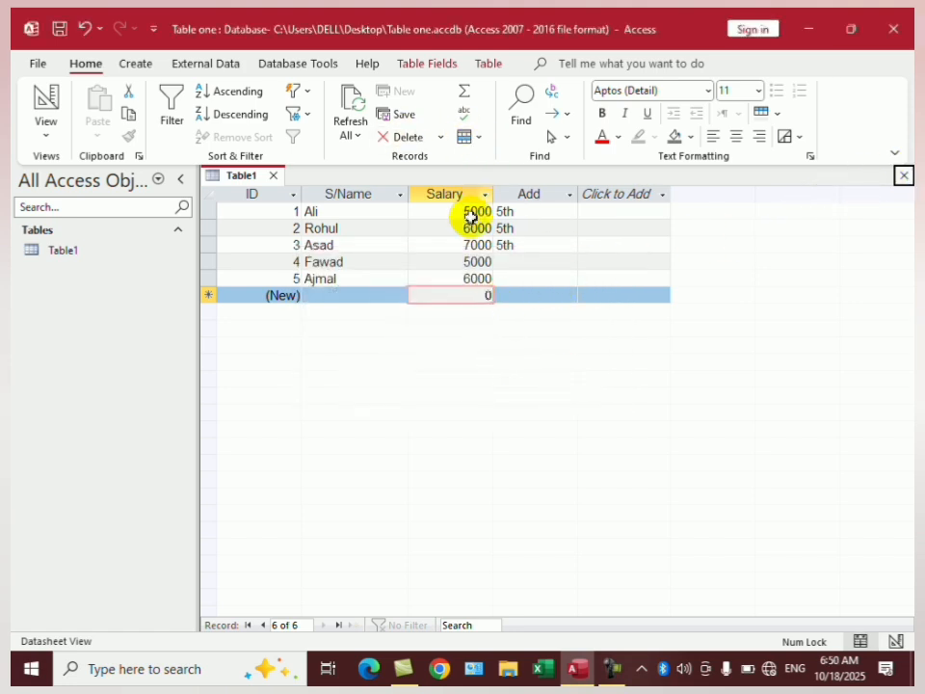
click(403, 122)
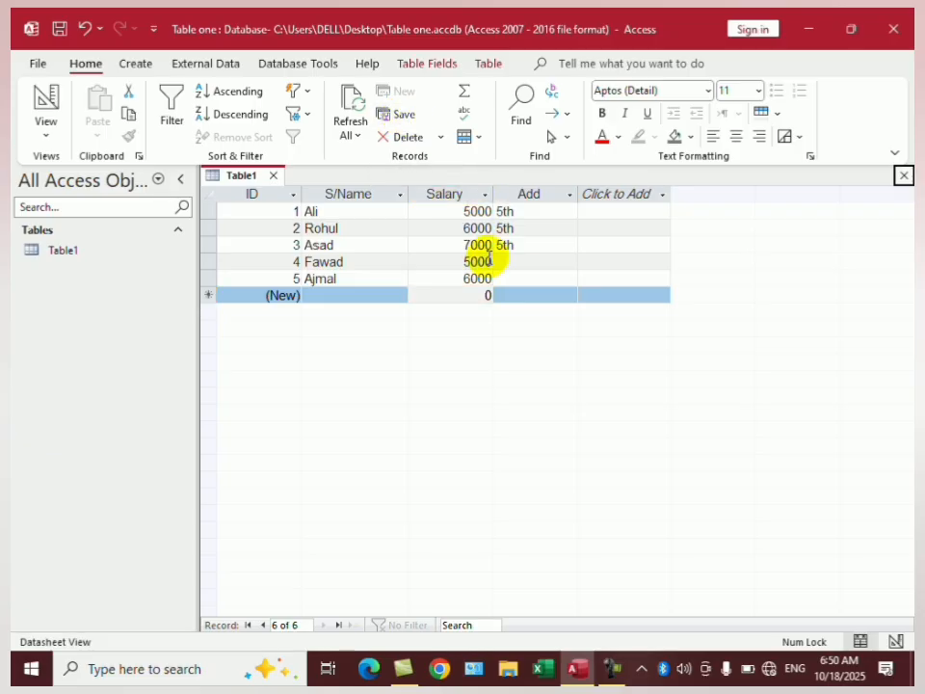
Step: Move from the fifth record's S/Name cell down to the blank new row
click(363, 278)
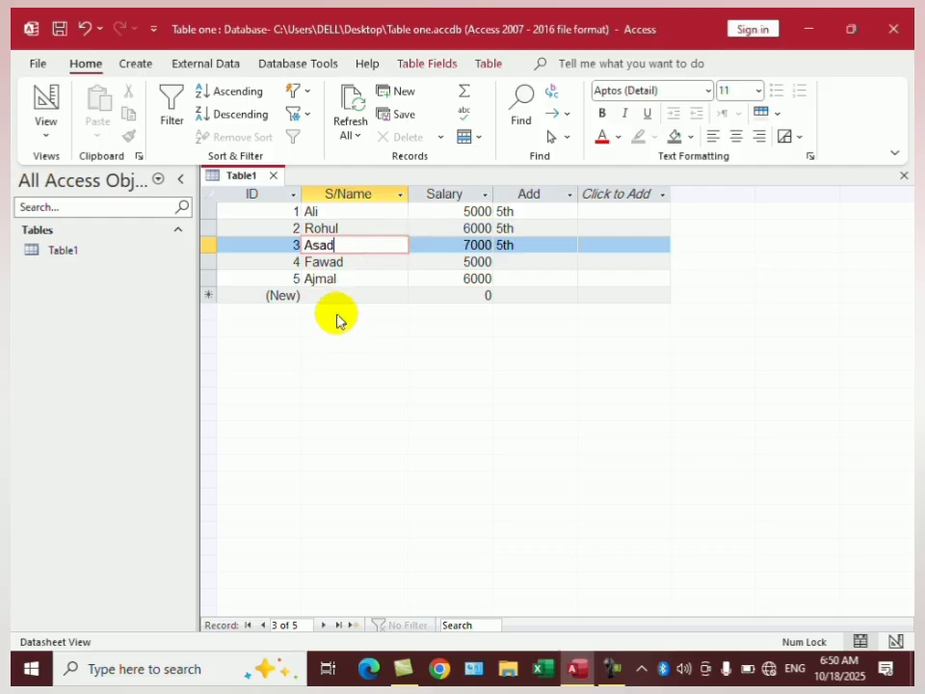
click(355, 279)
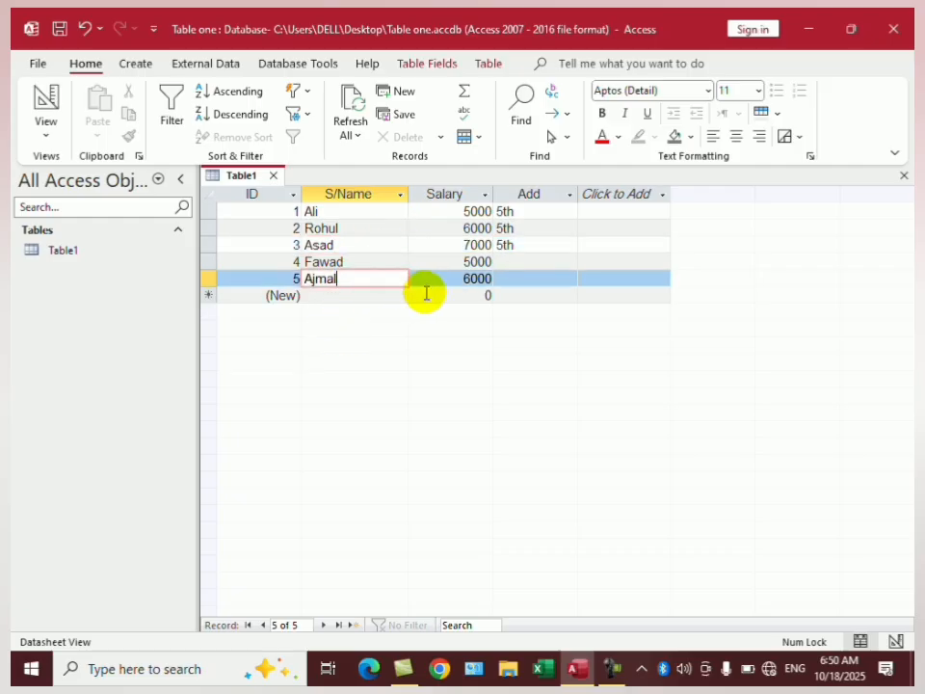
key(Down)
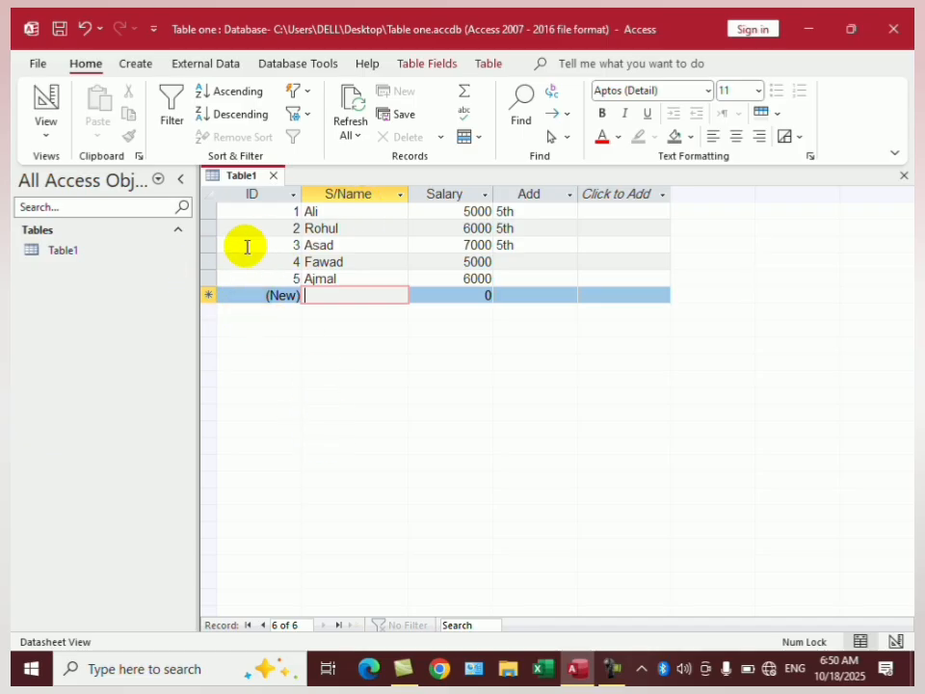
Step: Browse from the fifth record back to the third, forward to the last, to the first, and to the new blank record
click(207, 274)
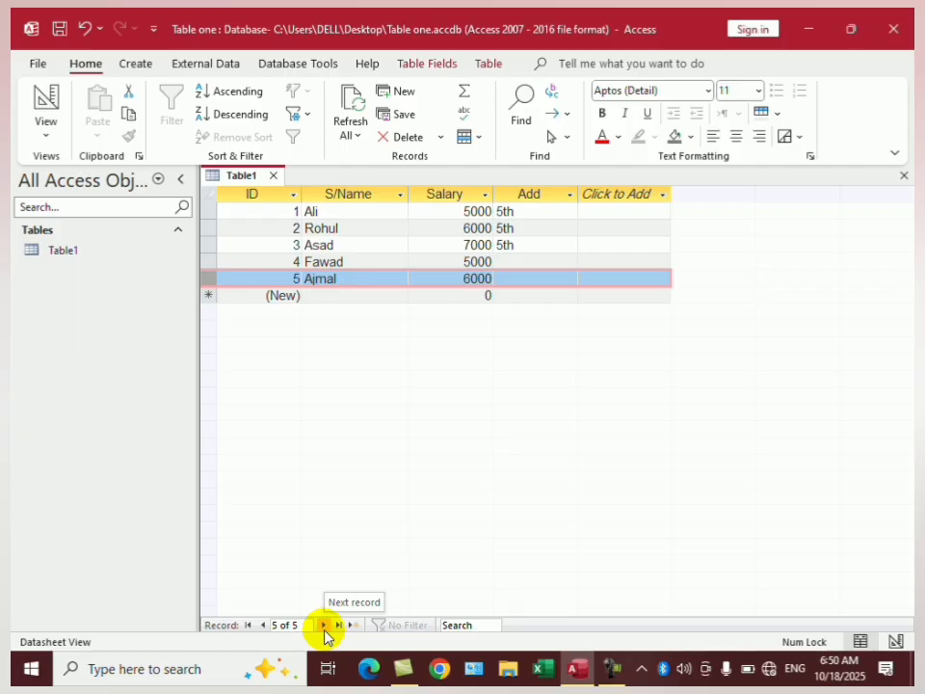
click(261, 626)
click(261, 626)
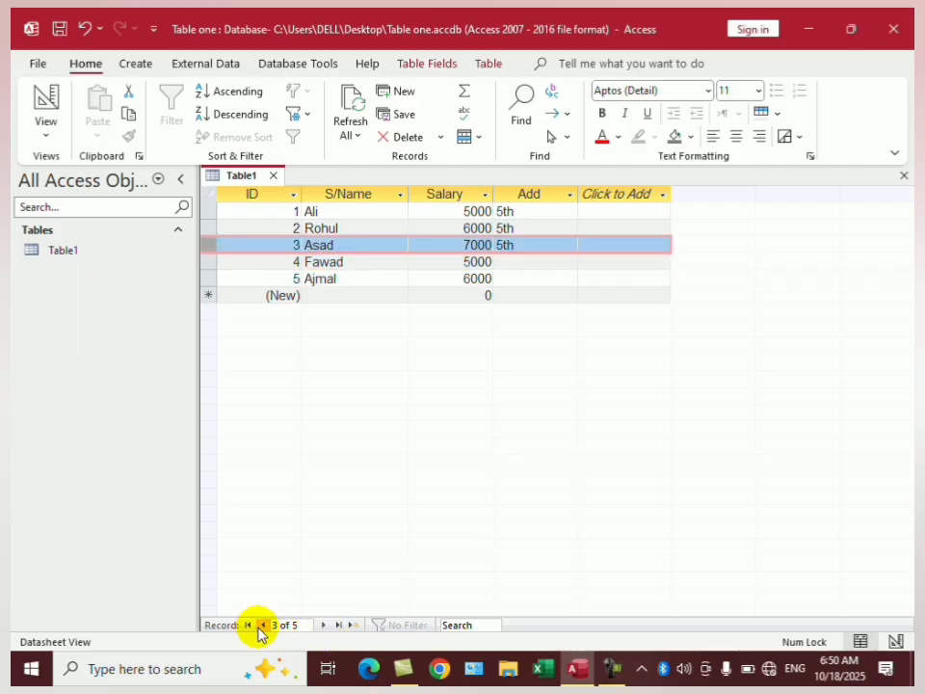
click(322, 625)
click(323, 625)
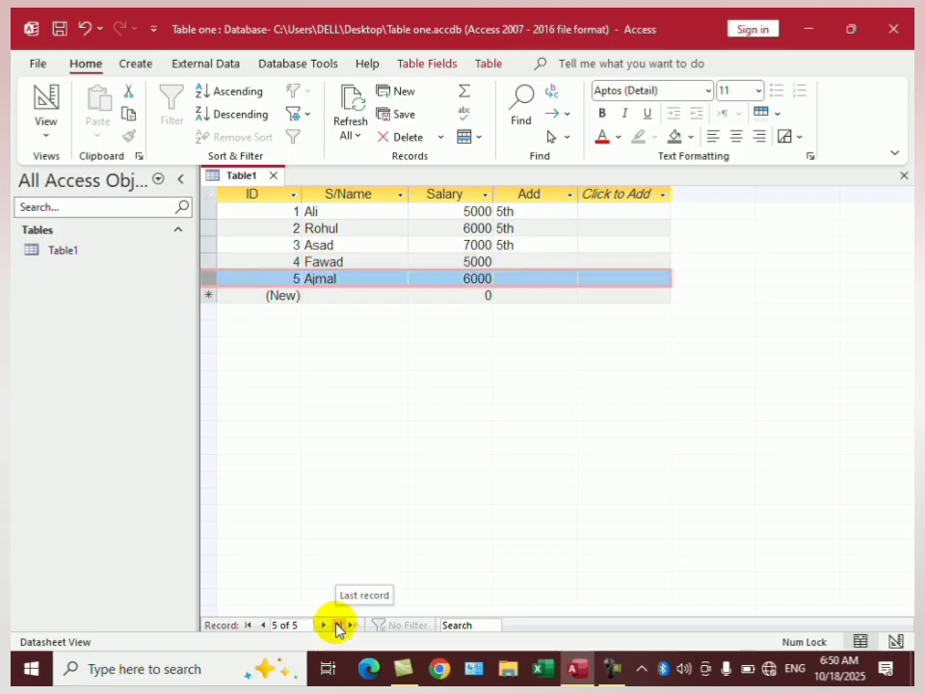
click(248, 626)
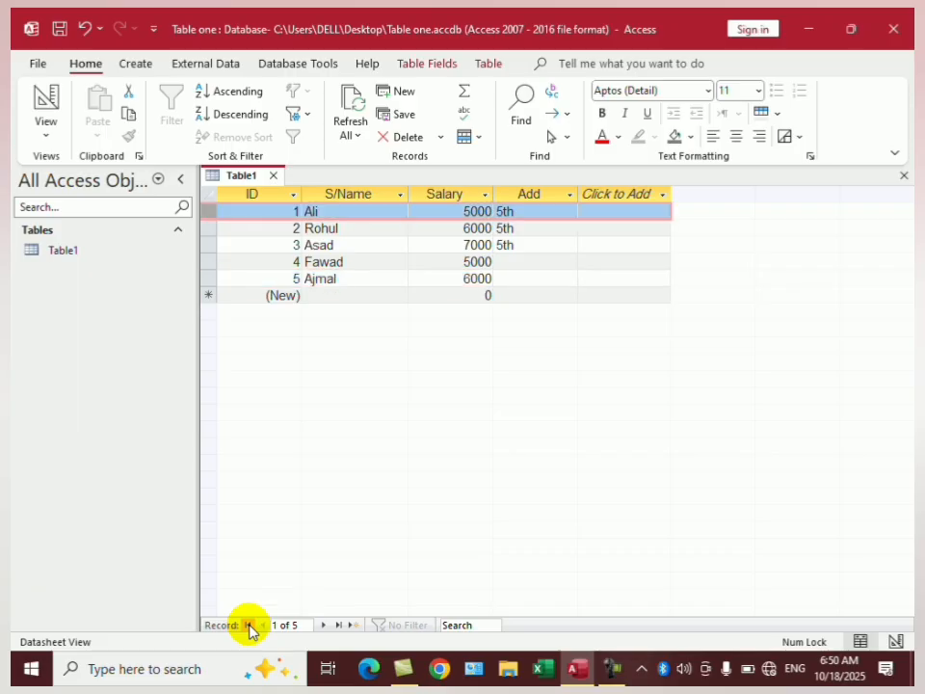
click(352, 625)
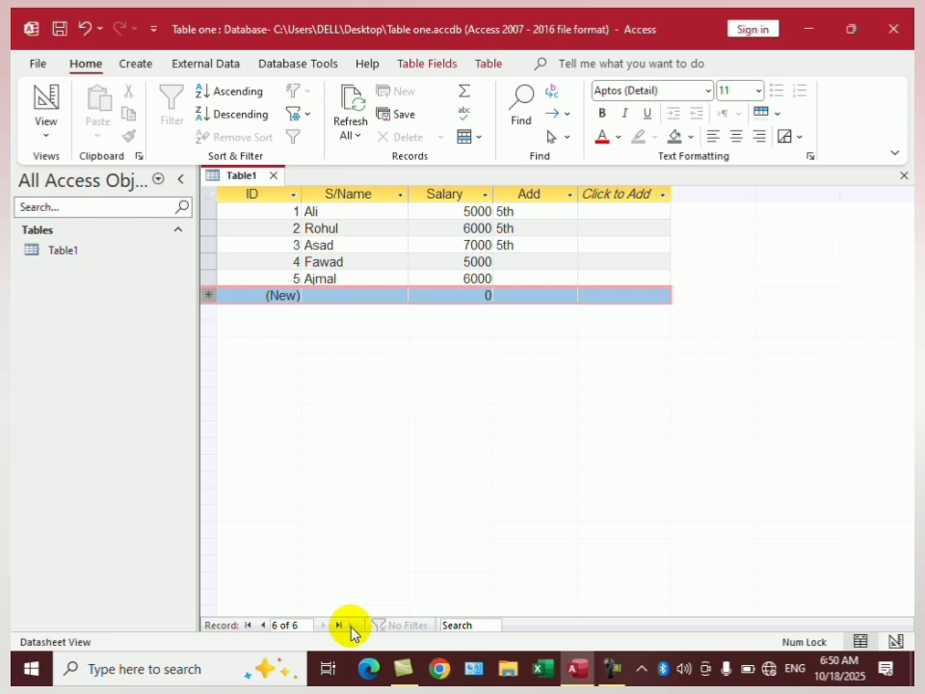
Step: Jump from the fifth record's S/Name cell to a new blank record and move to its S/Name field
click(324, 279)
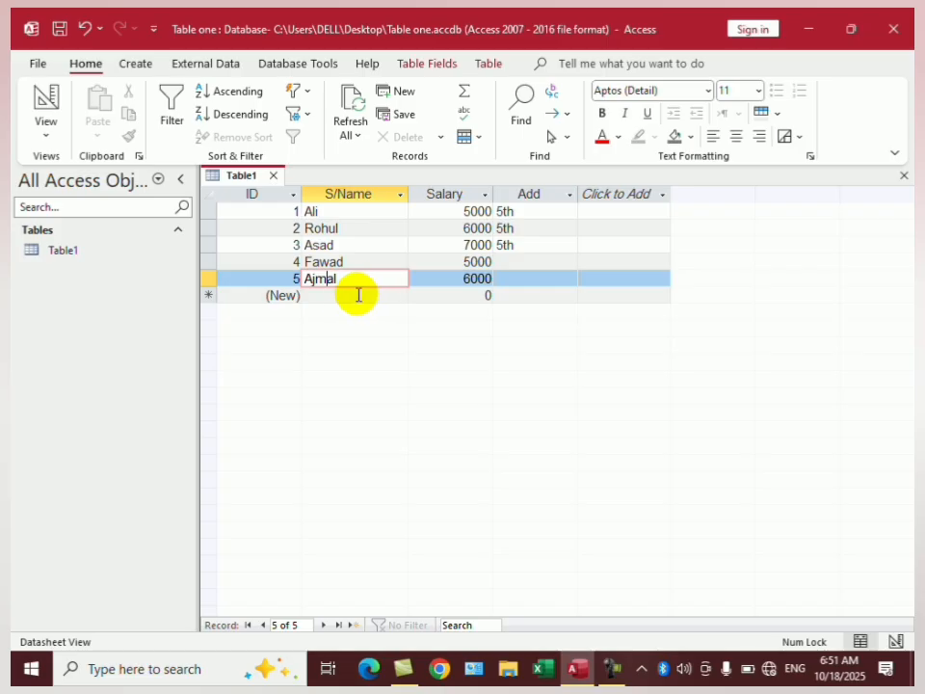
click(331, 291)
click(331, 277)
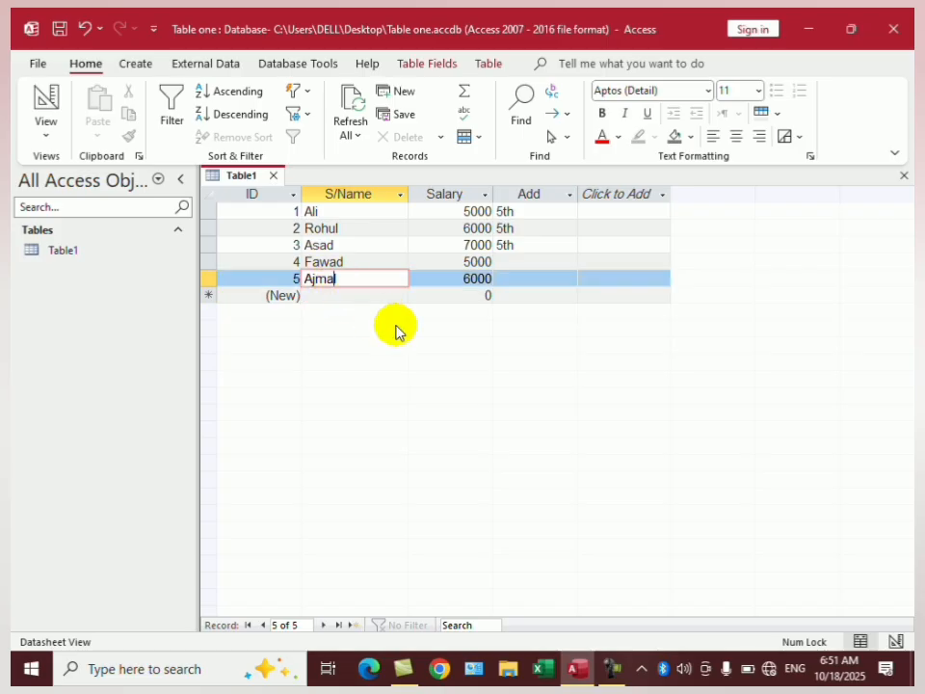
key(ctrl+plus)
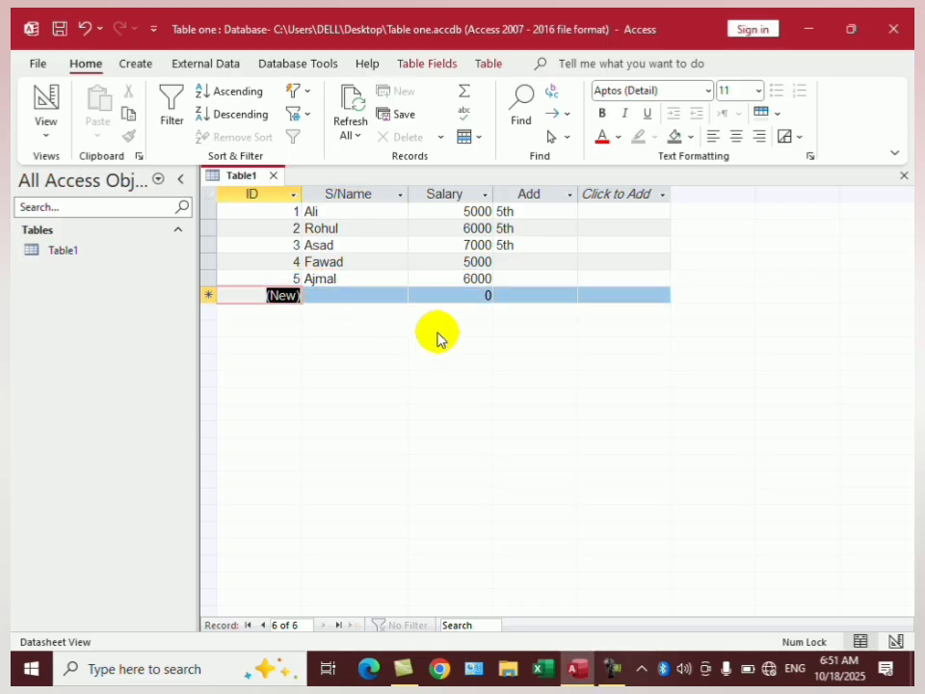
key(Tab)
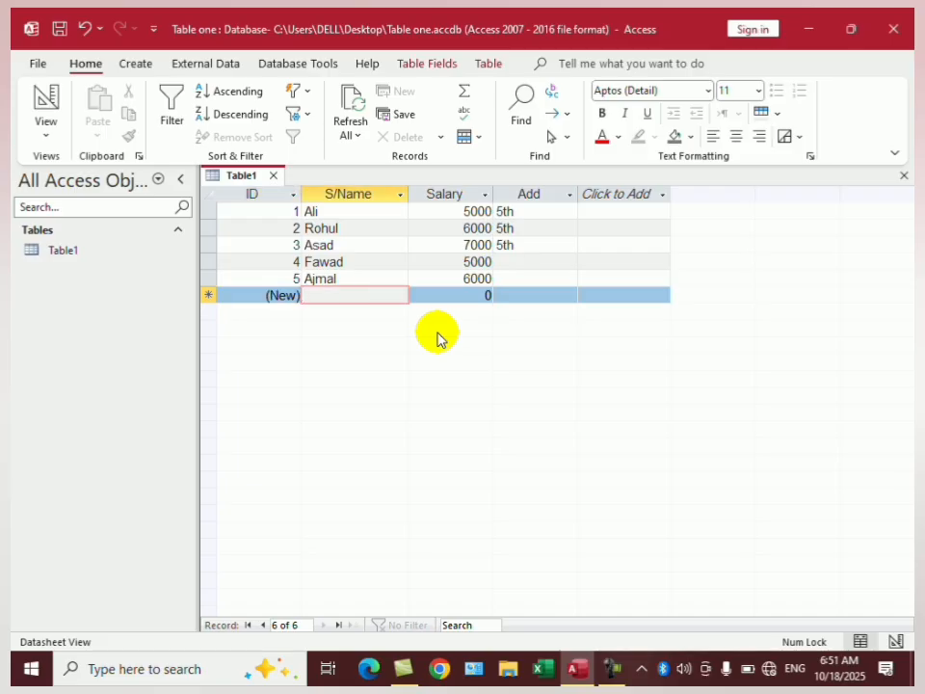
Step: Complete the sixth record with the employee's name, a Salary of 5000 and 5th in the Add field
text(Mukhtar)
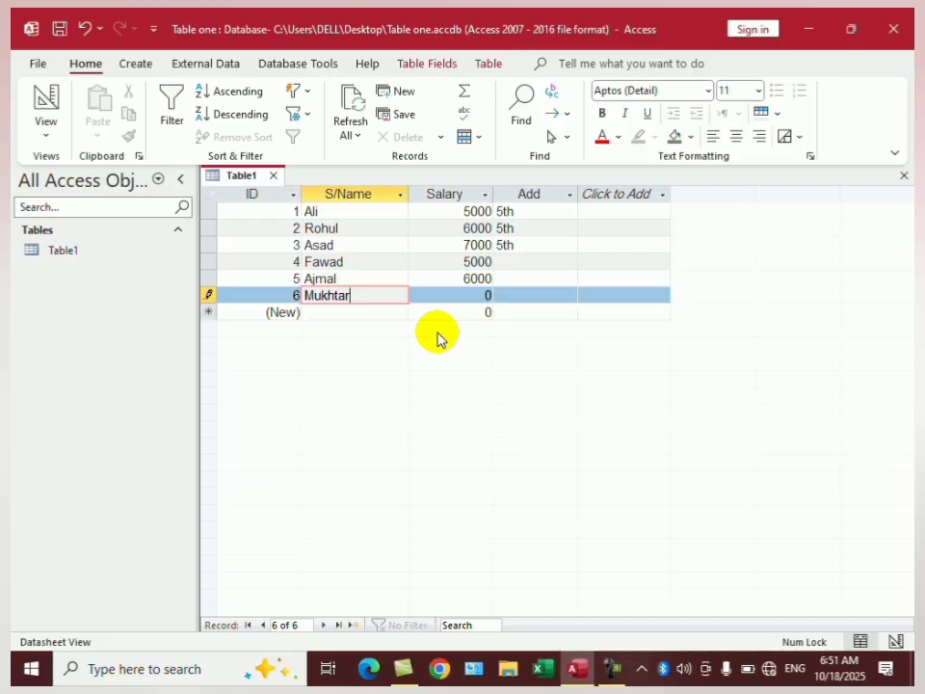
key(Tab)
text(5)
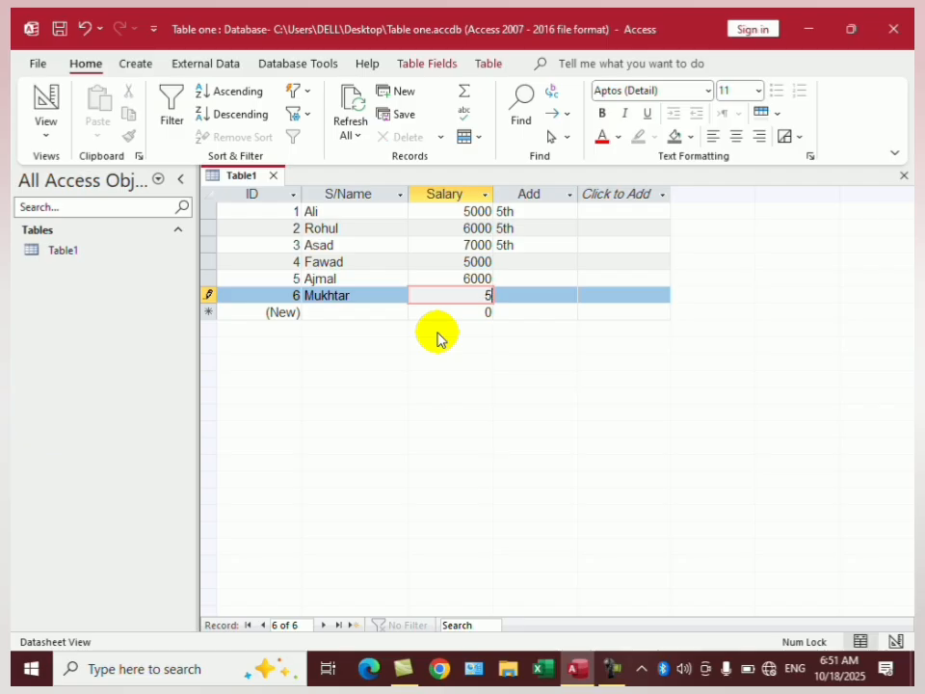
text(000)
key(Tab)
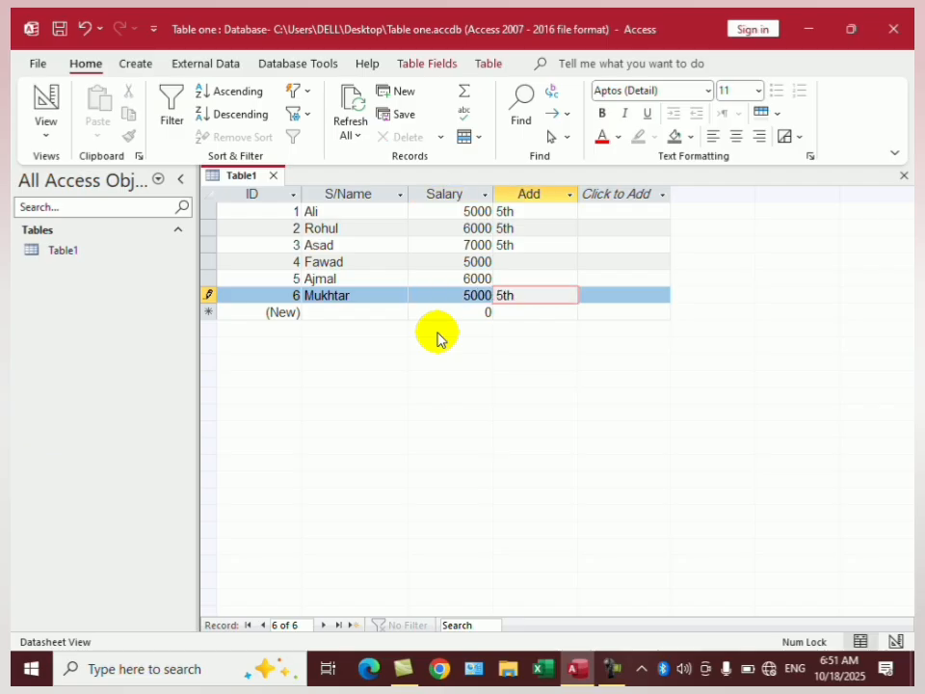
key(Tab)
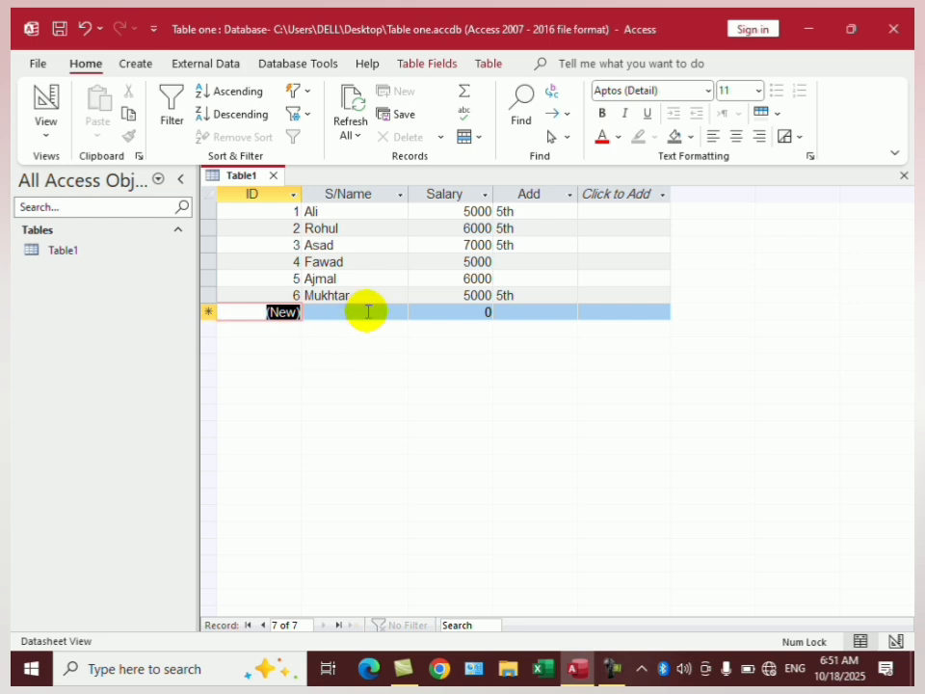
Step: Copy the entire third record and paste it into the blank new row below the sixth record
click(376, 245)
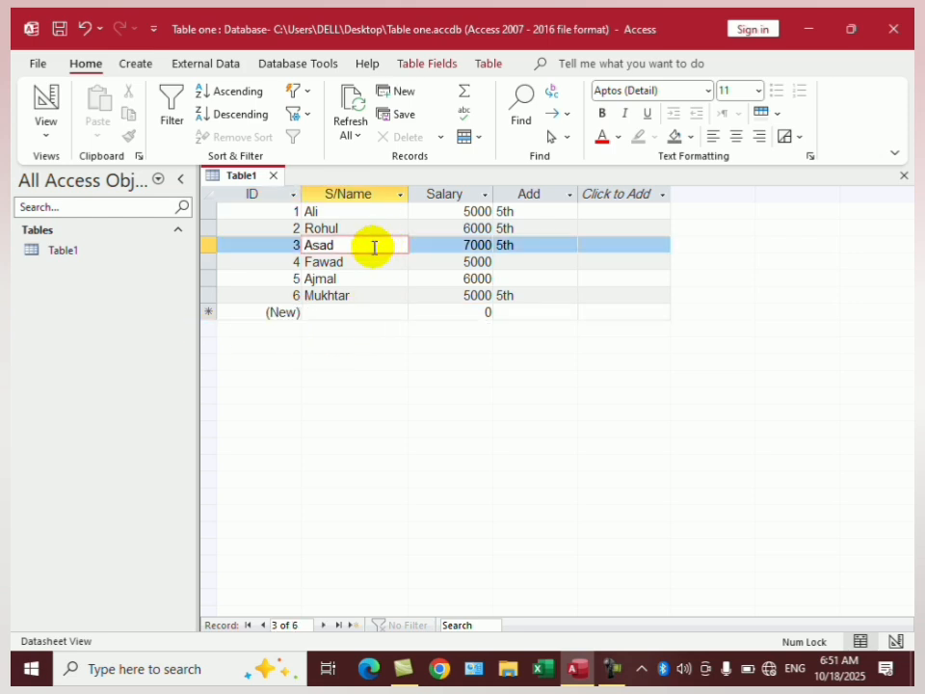
right_click(206, 248)
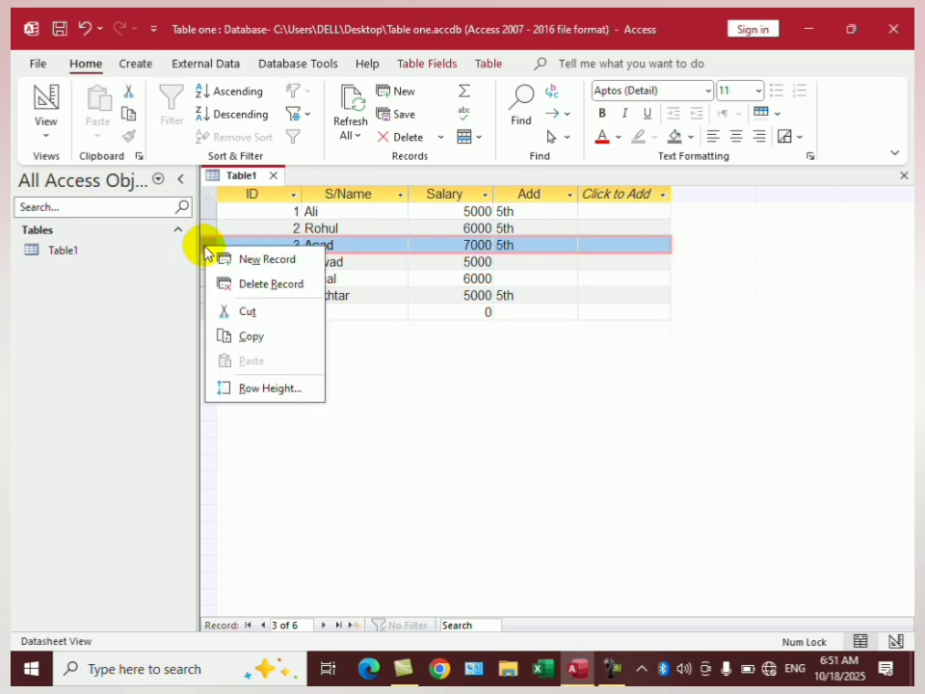
click(250, 336)
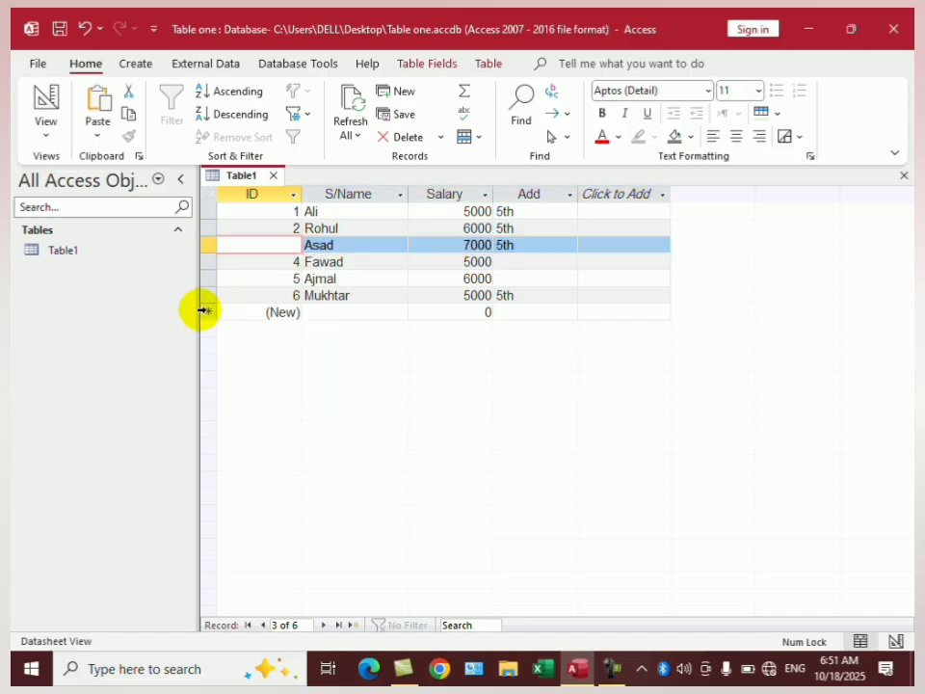
right_click(206, 311)
click(246, 426)
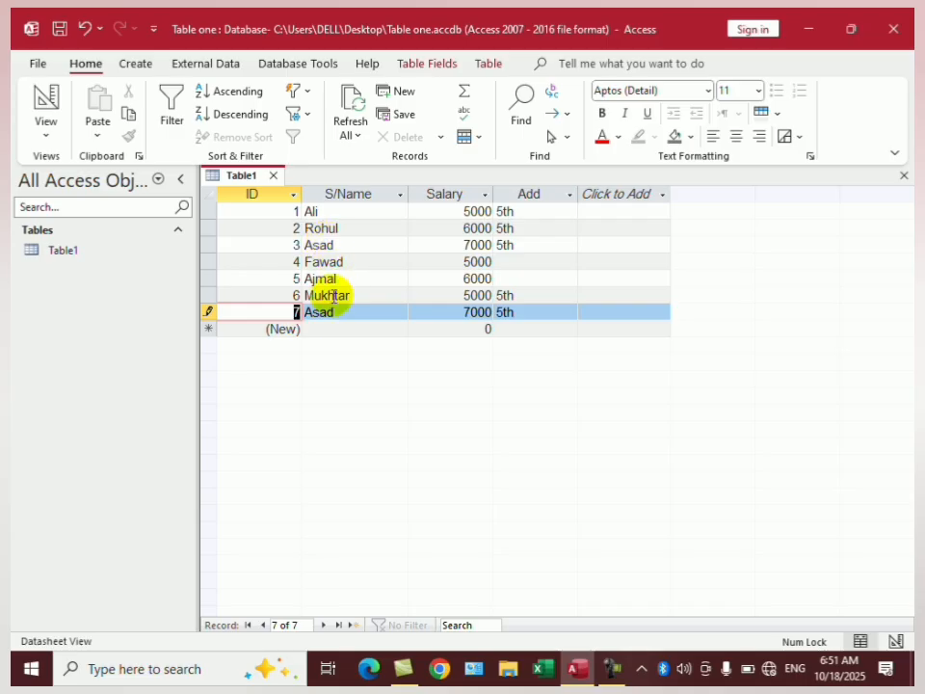
Step: Compare the third record with its pasted copy, checking their IDs, the ID column's filter choices and the row commands
click(292, 247)
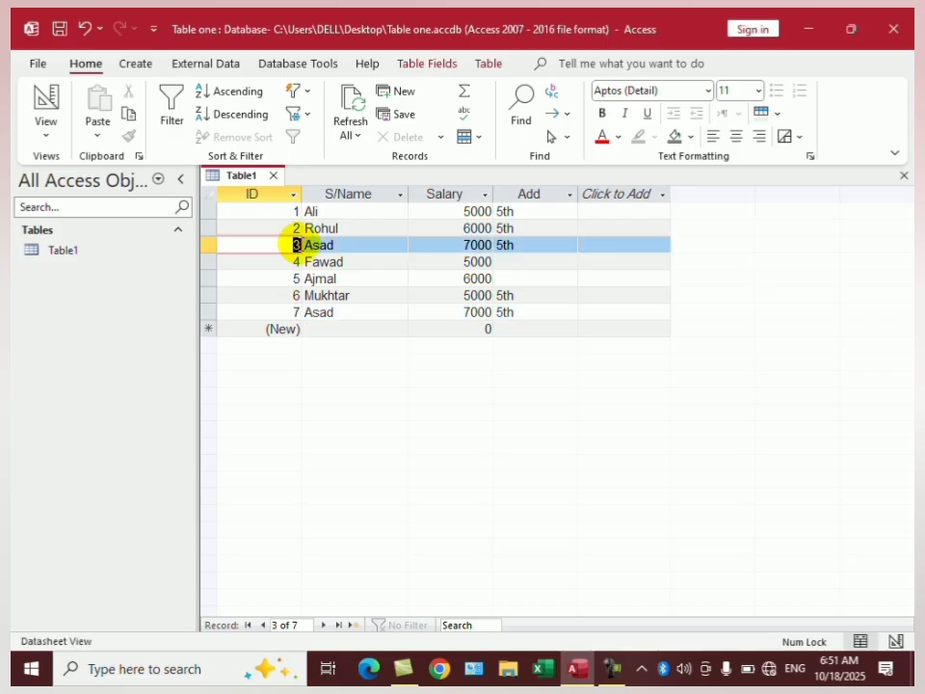
click(293, 311)
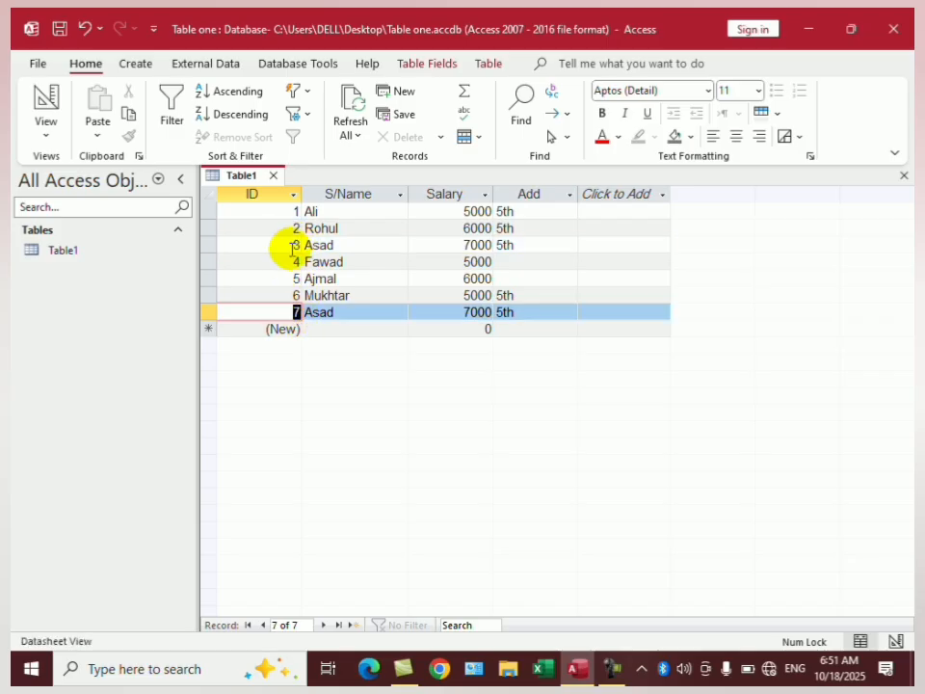
click(295, 195)
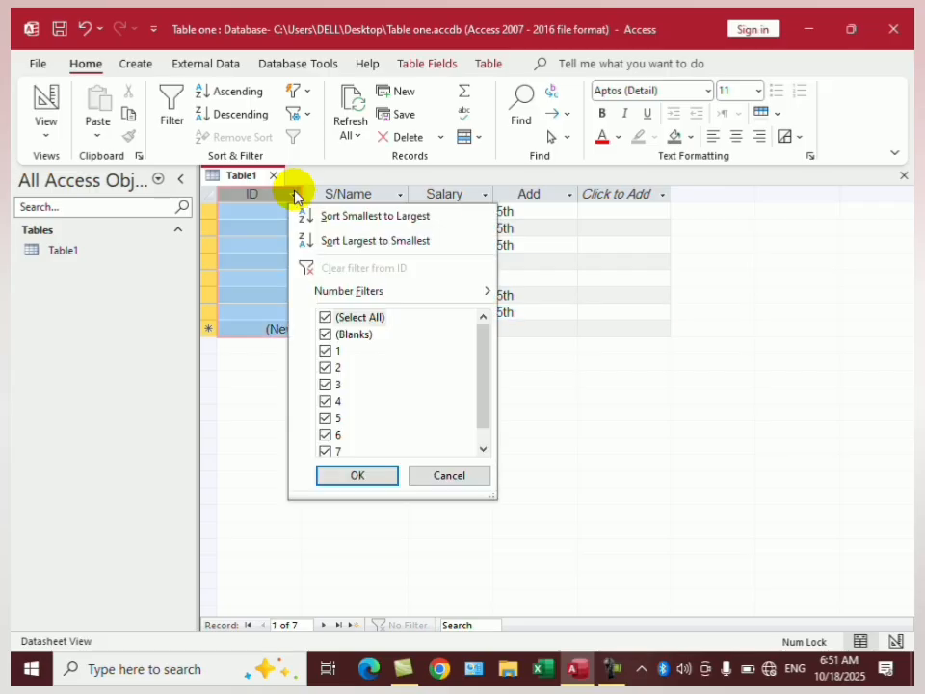
click(522, 276)
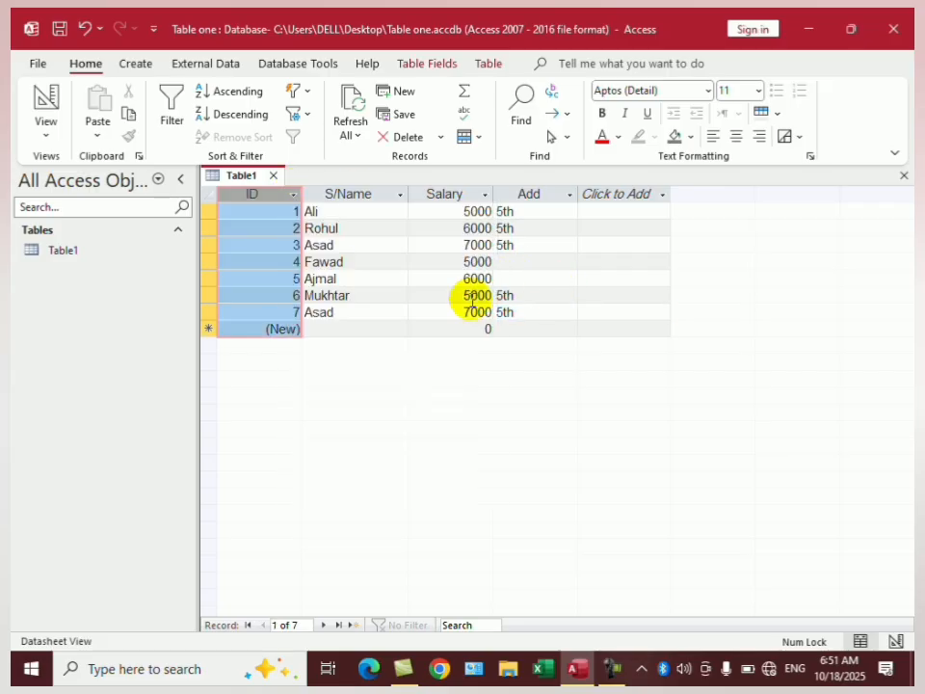
click(344, 246)
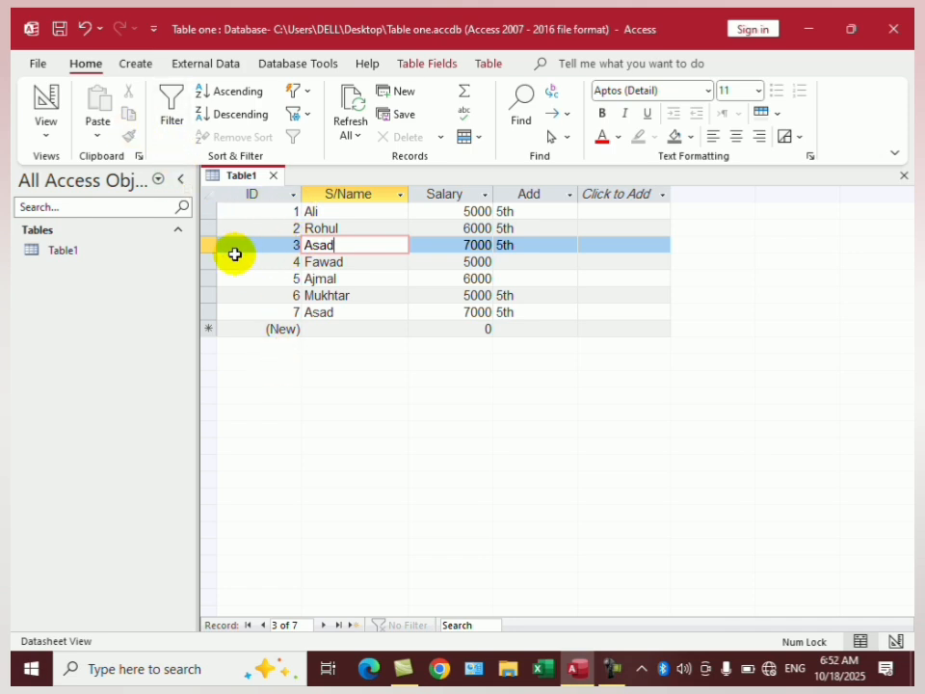
right_click(204, 245)
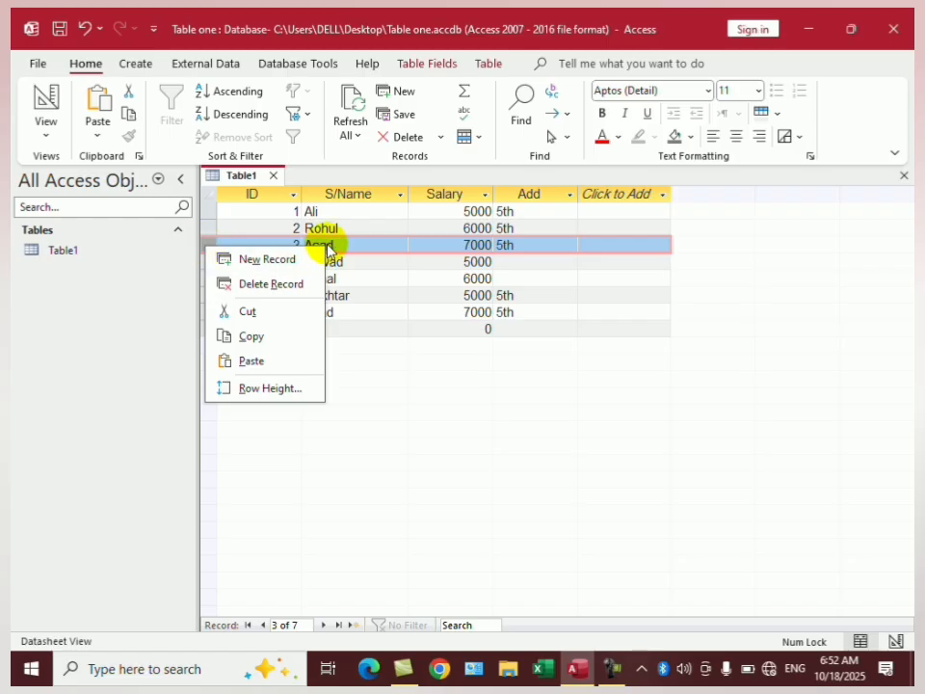
click(367, 254)
click(305, 261)
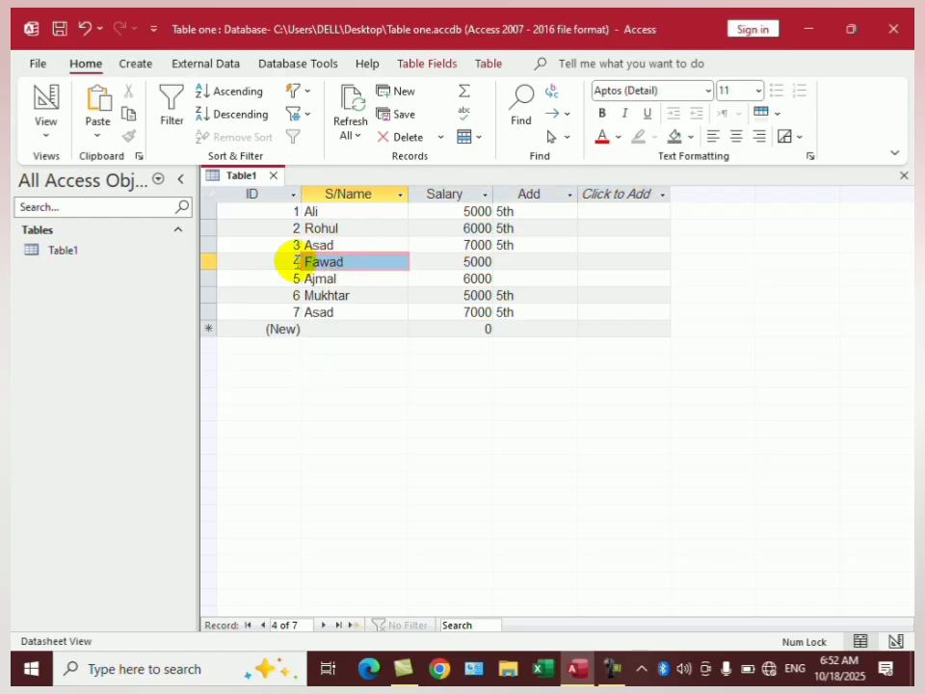
click(209, 243)
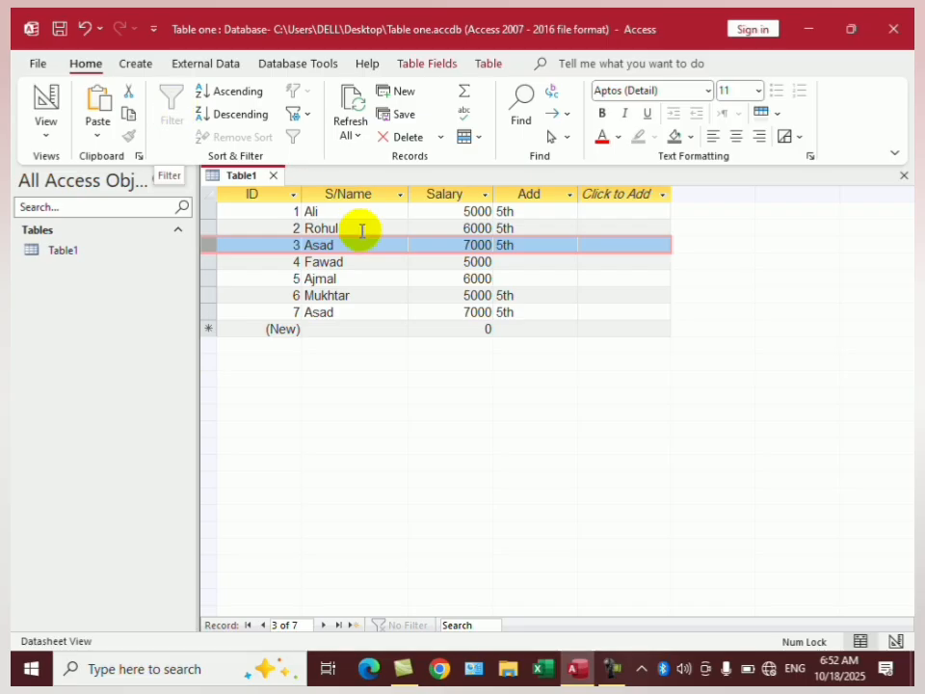
click(376, 274)
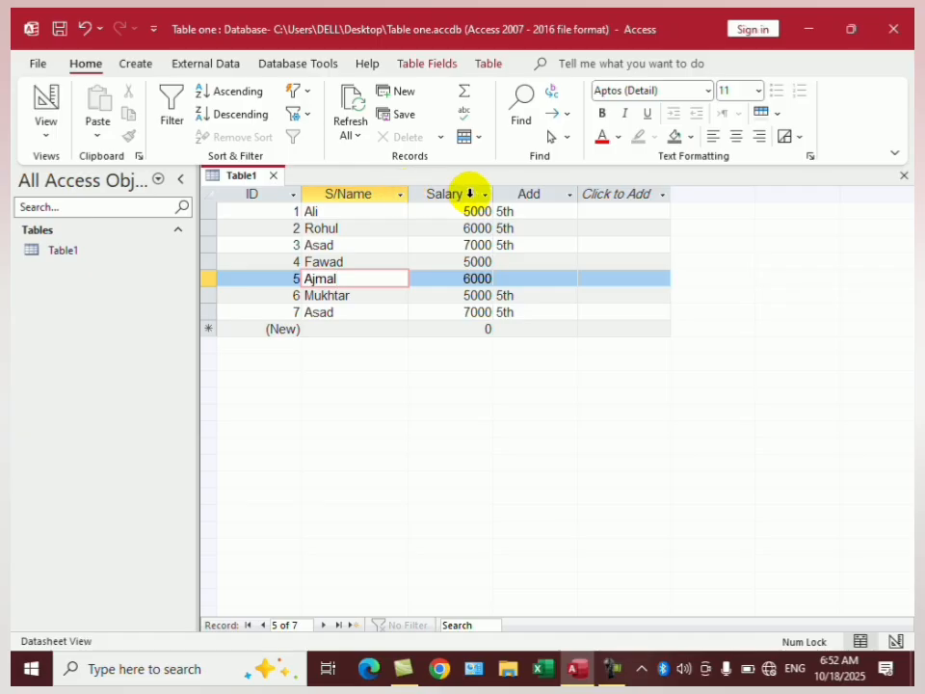
Step: Filter the S/Name column so that only the fifth record's name is included
click(400, 197)
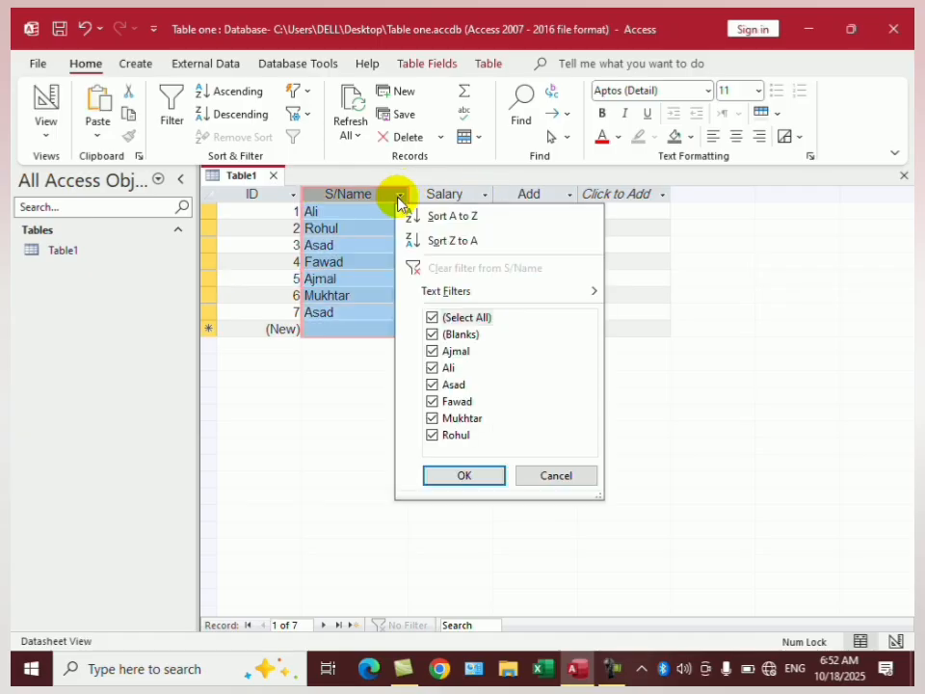
click(431, 317)
click(431, 351)
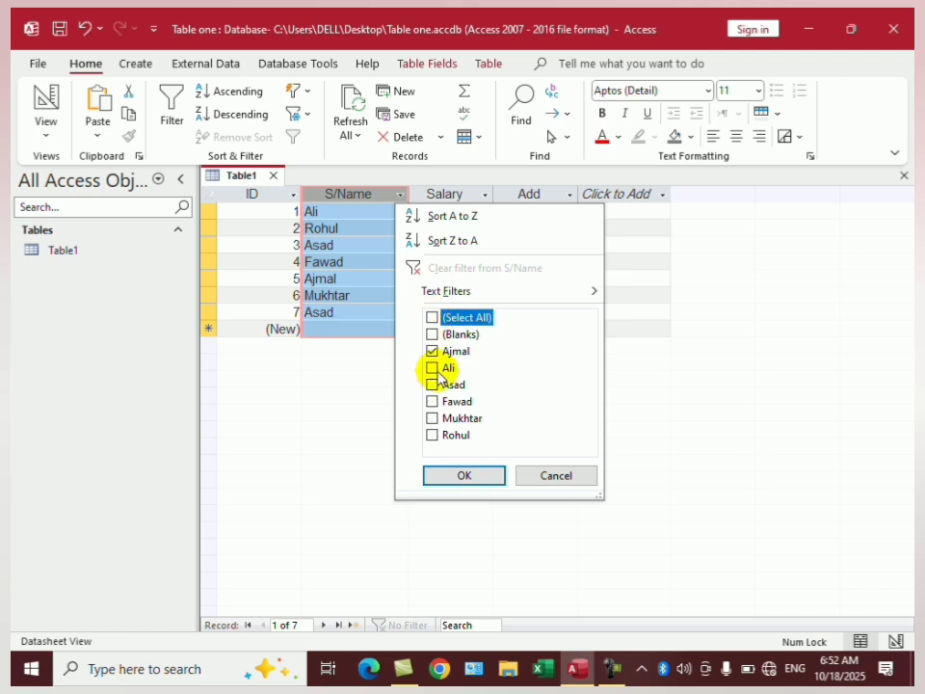
click(469, 482)
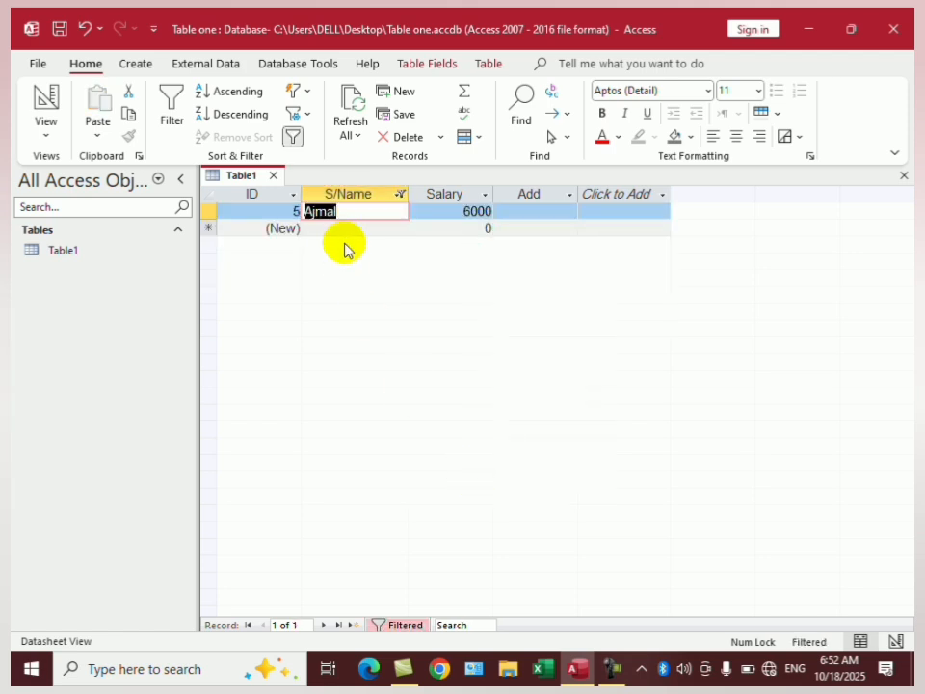
Step: Add the third record's name to the S/Name filter, and clear the filter from S/Name
click(401, 196)
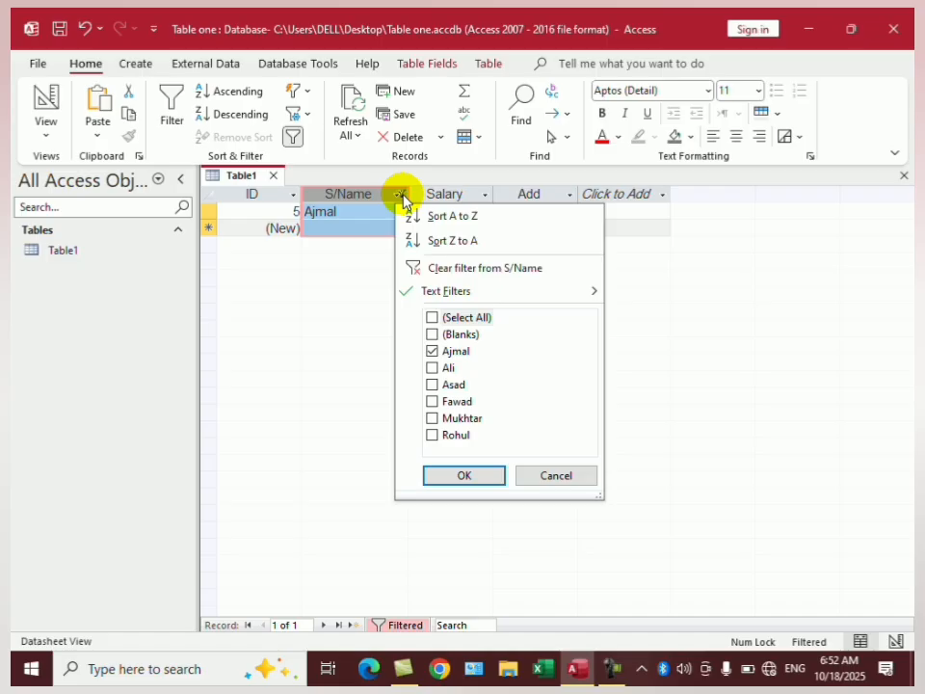
click(432, 384)
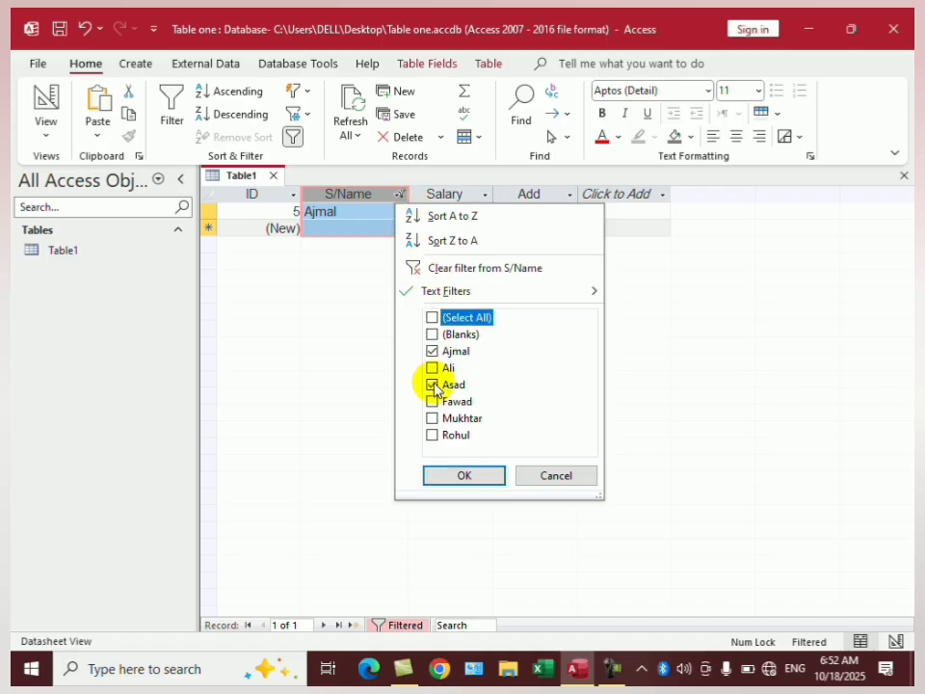
click(463, 474)
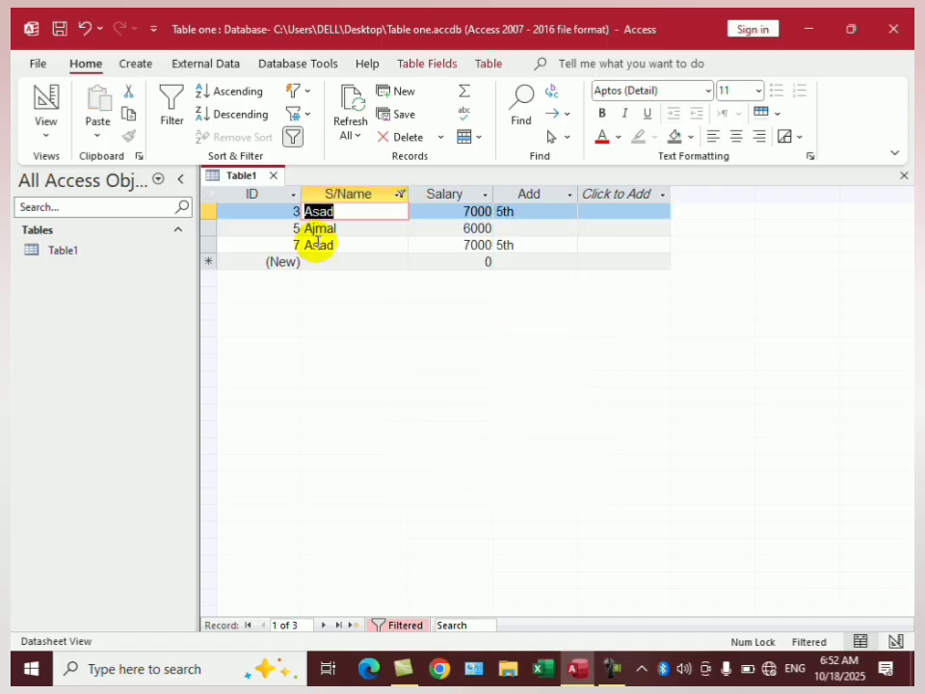
click(401, 195)
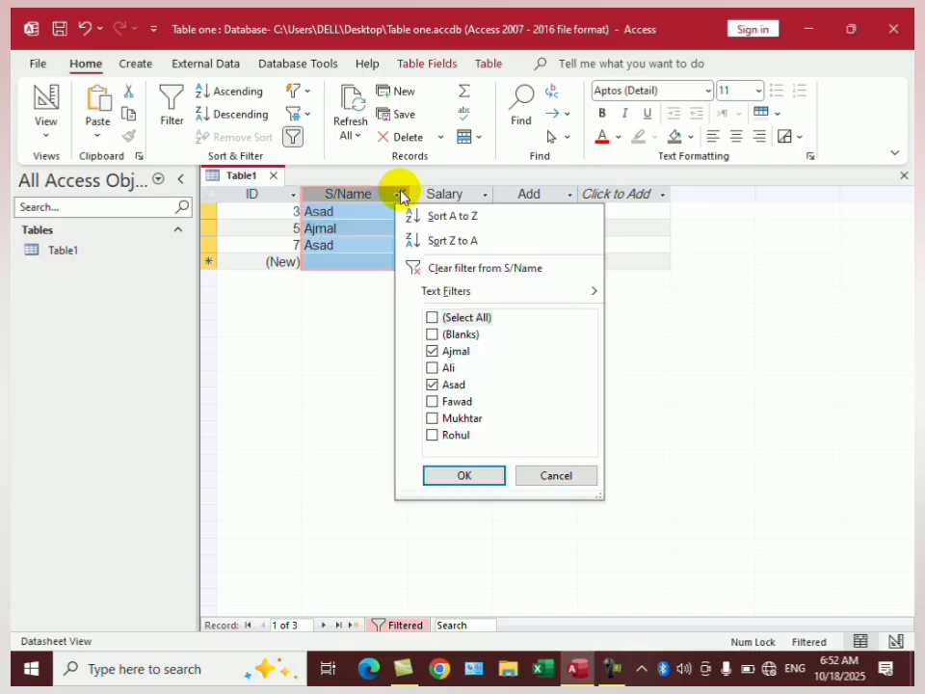
click(476, 270)
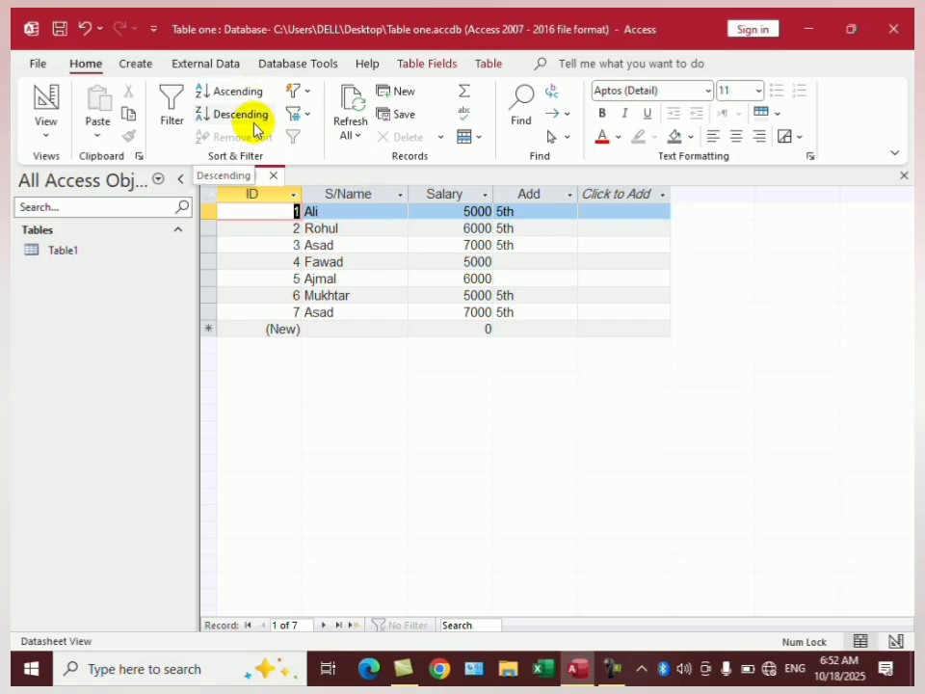
Step: Sort the table in ascending order by ID and by S/Name, and remove the sorting
click(238, 92)
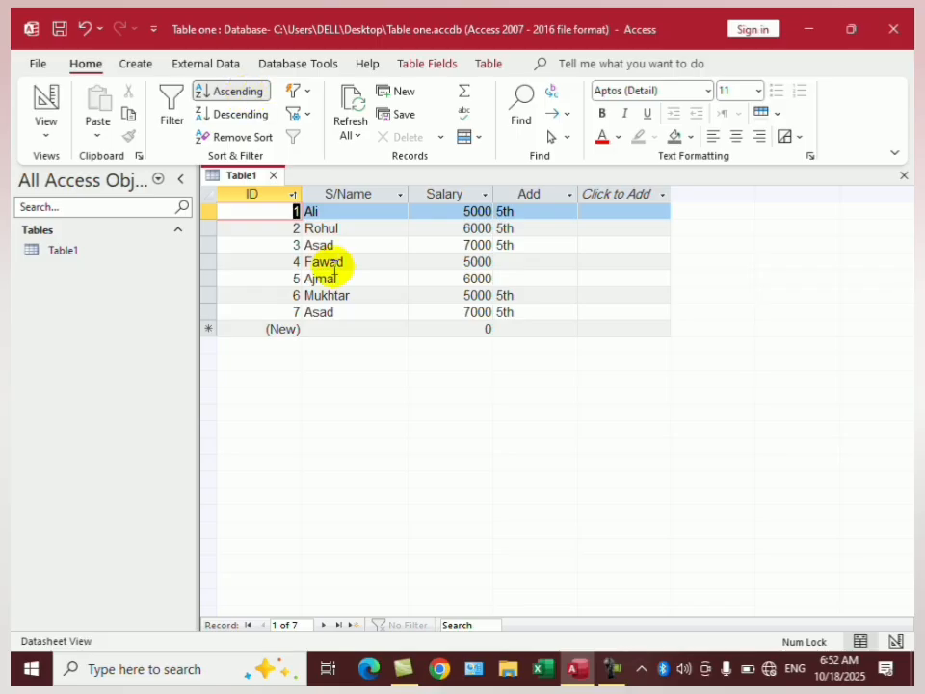
click(331, 193)
click(241, 92)
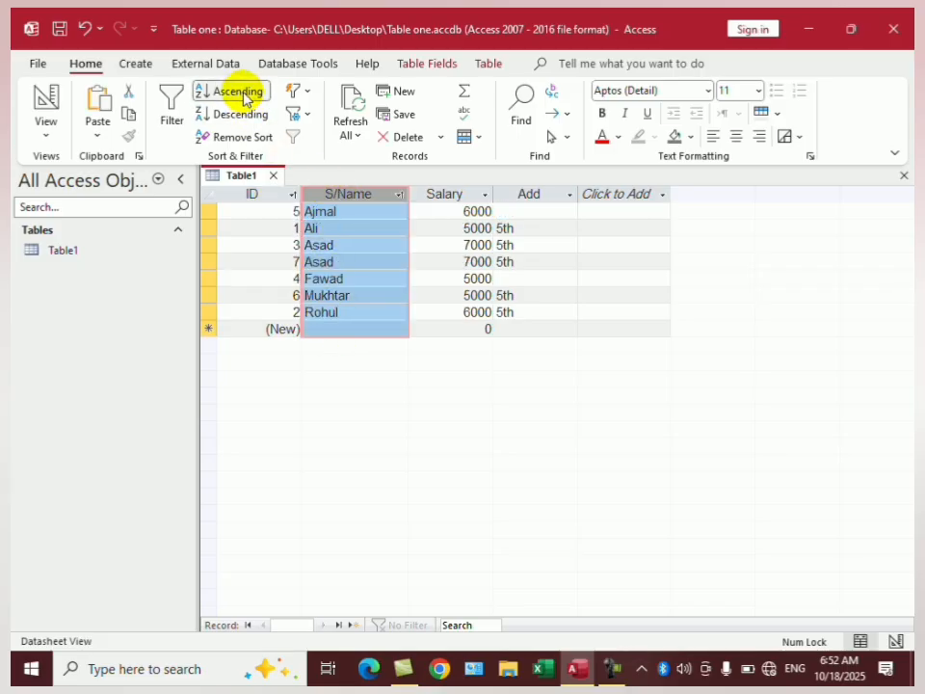
click(348, 229)
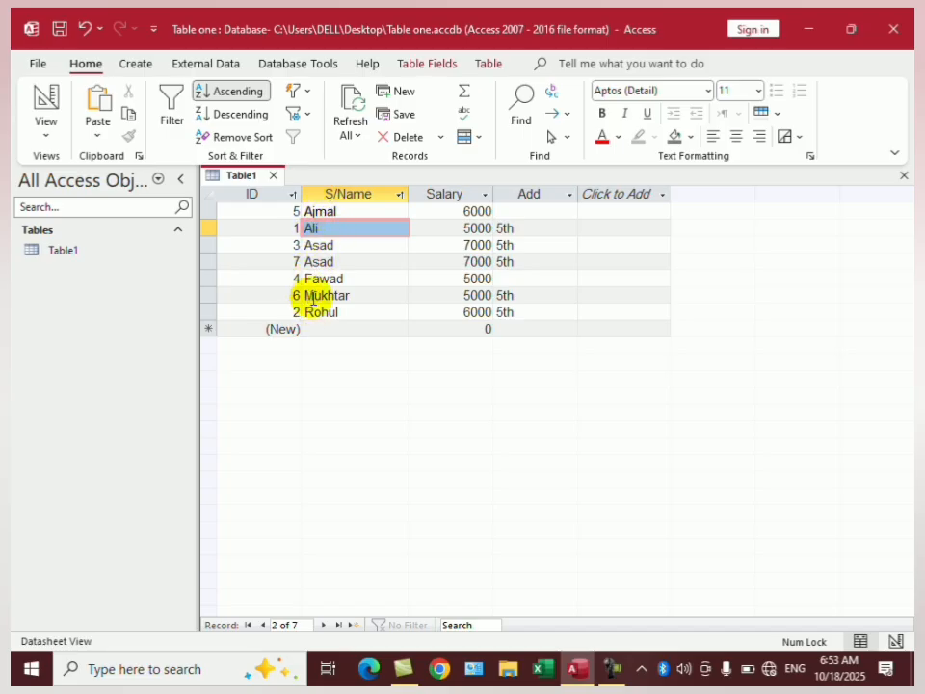
click(257, 139)
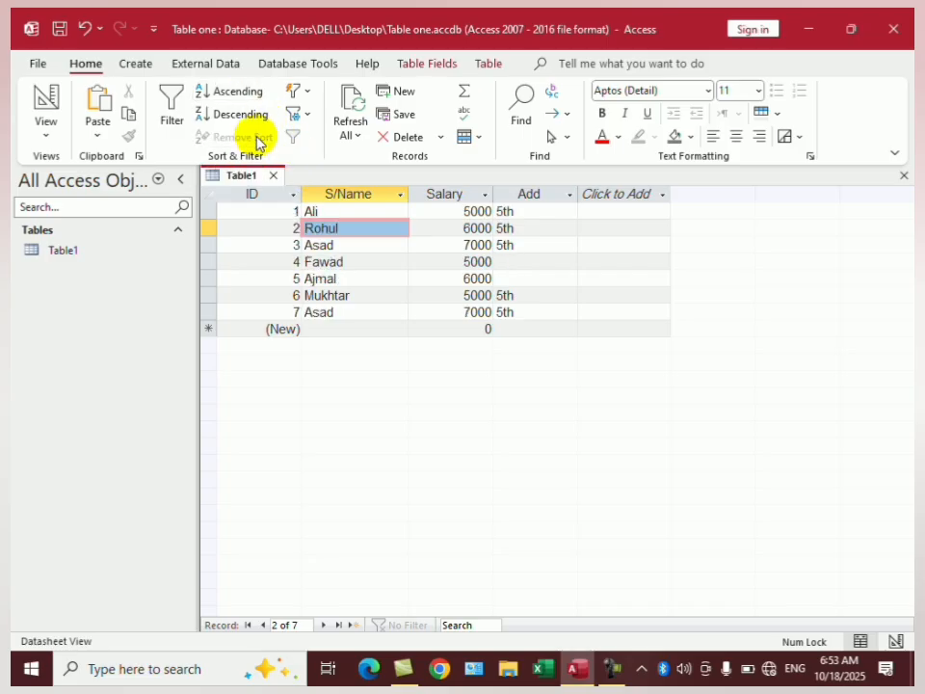
Step: Filter the table by selection to records whose S/Name equals the fourth record's name
click(307, 93)
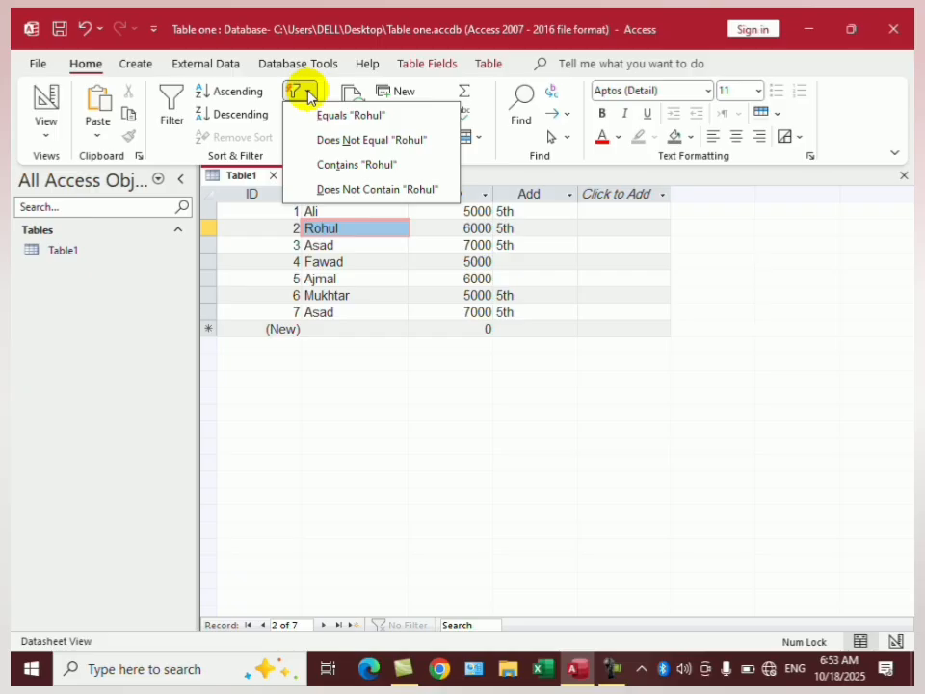
click(327, 292)
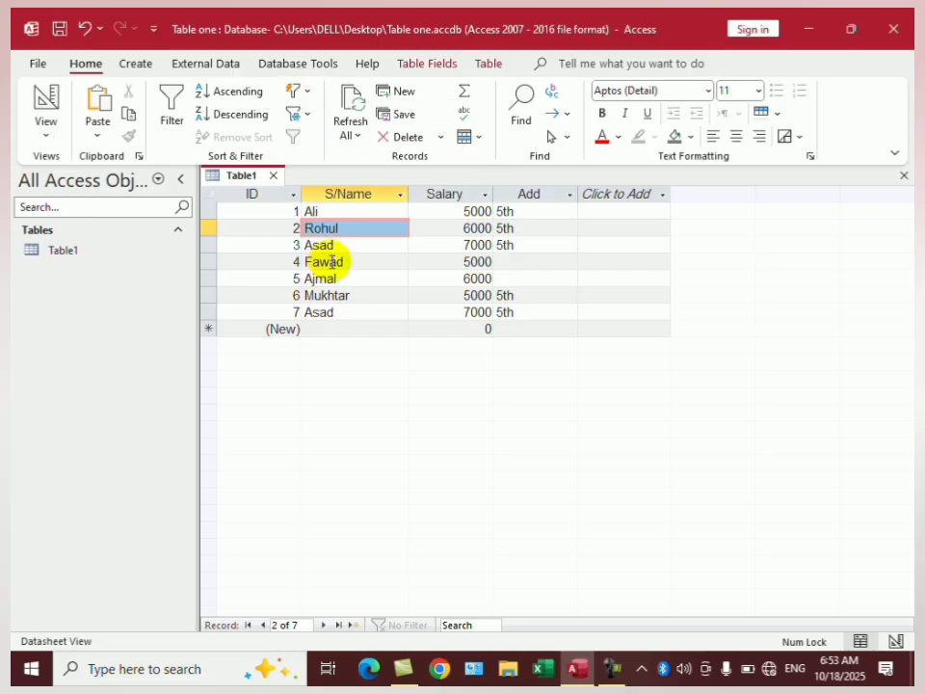
double_click(331, 262)
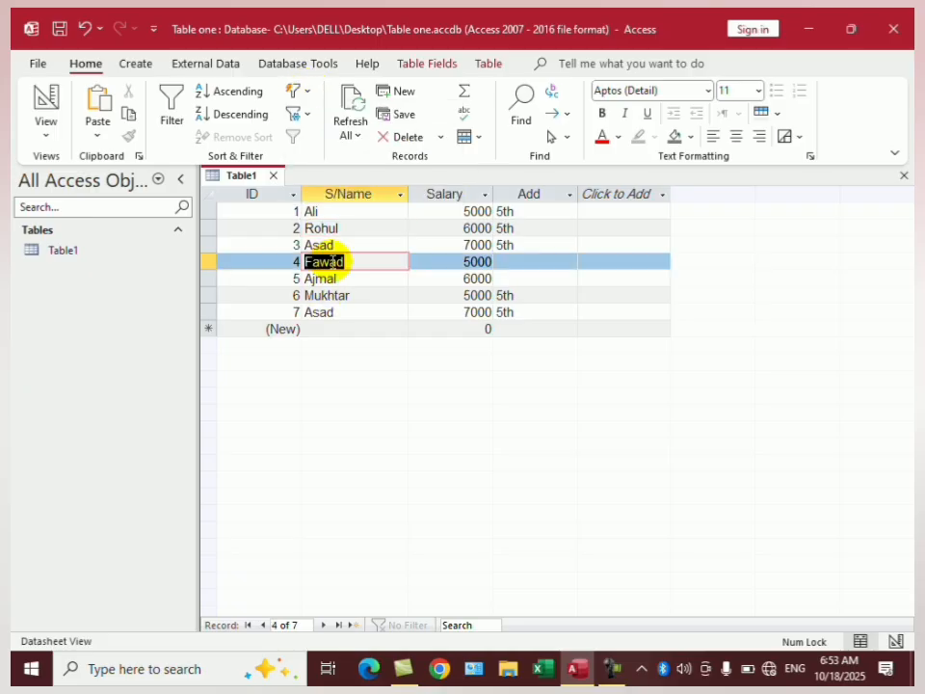
click(297, 91)
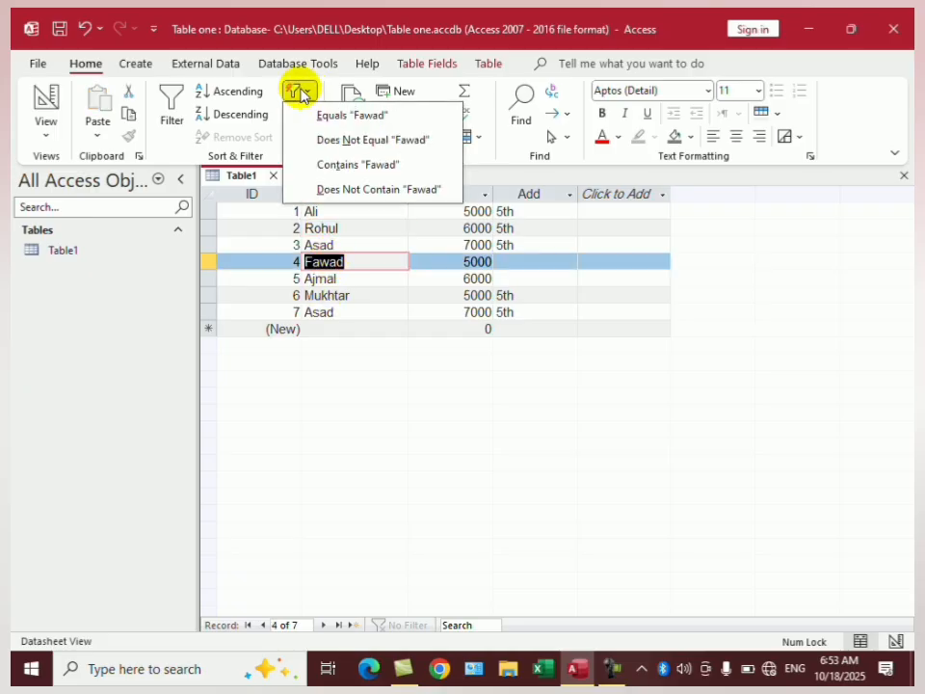
click(378, 116)
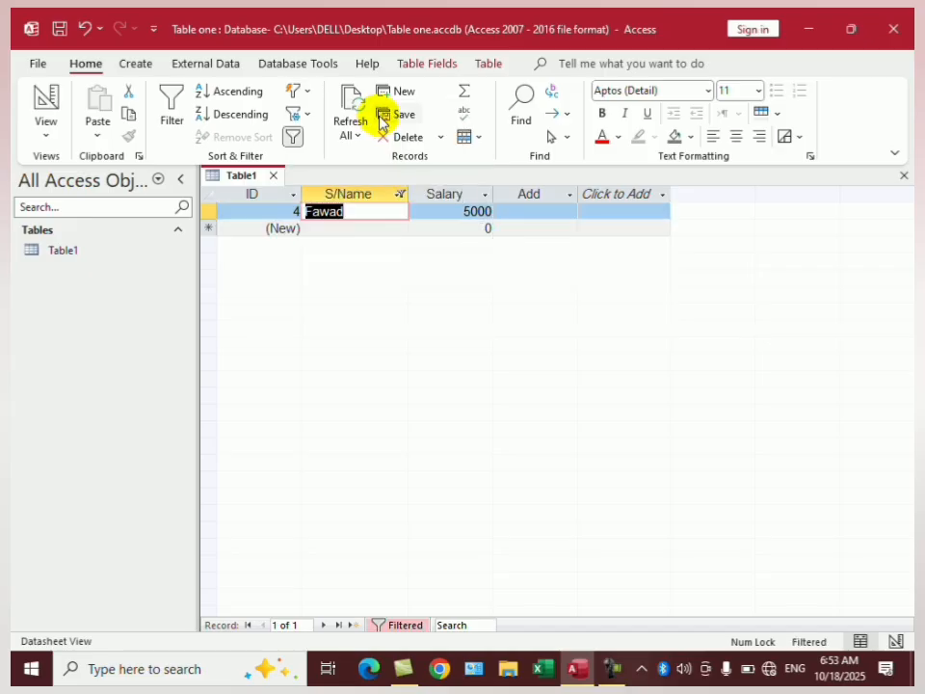
Step: Filter by selection to records whose S/Name does not equal the fourth record's name, and clear all filters
click(306, 93)
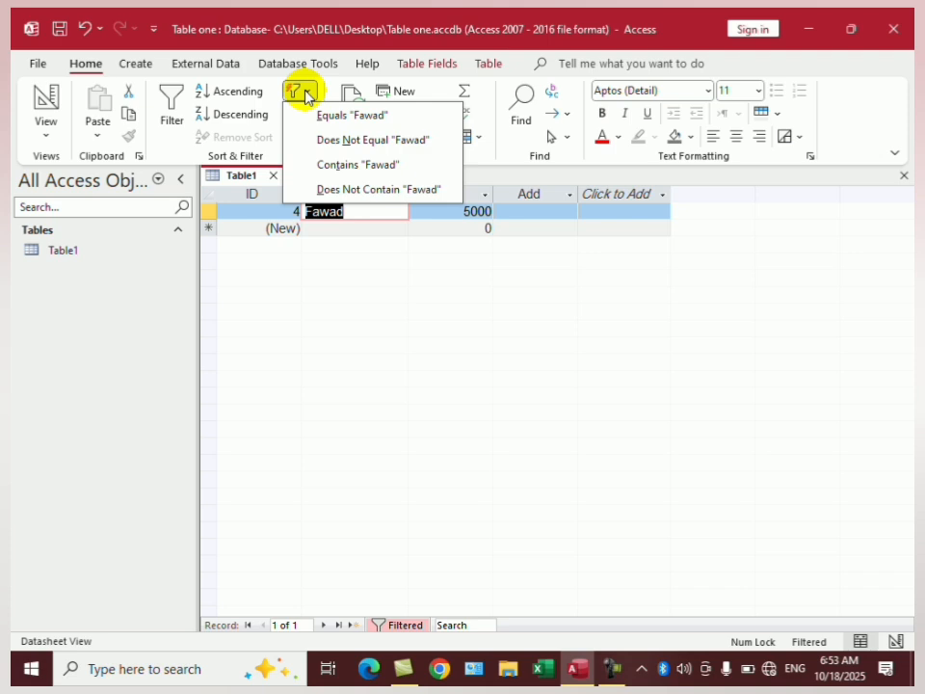
click(374, 142)
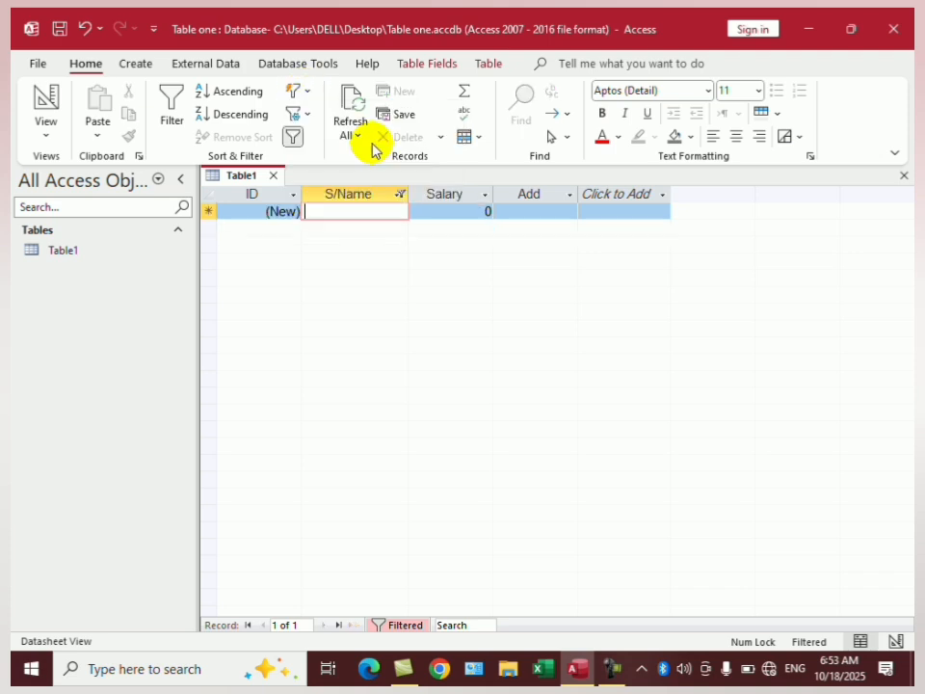
click(306, 118)
click(334, 139)
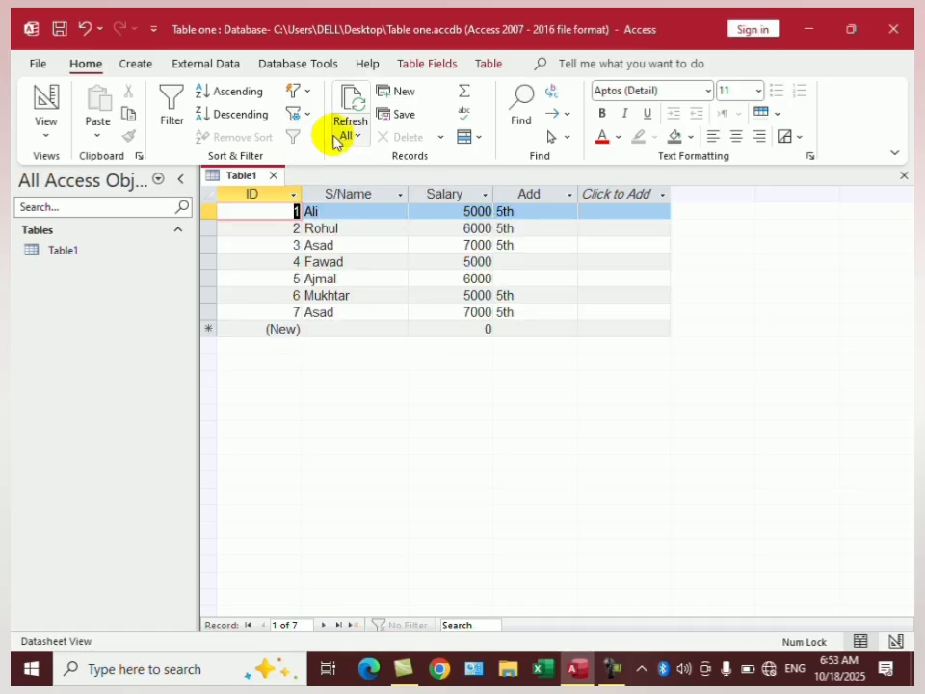
Step: Review the selection filter options for the third record's name and the advanced filter options
double_click(318, 244)
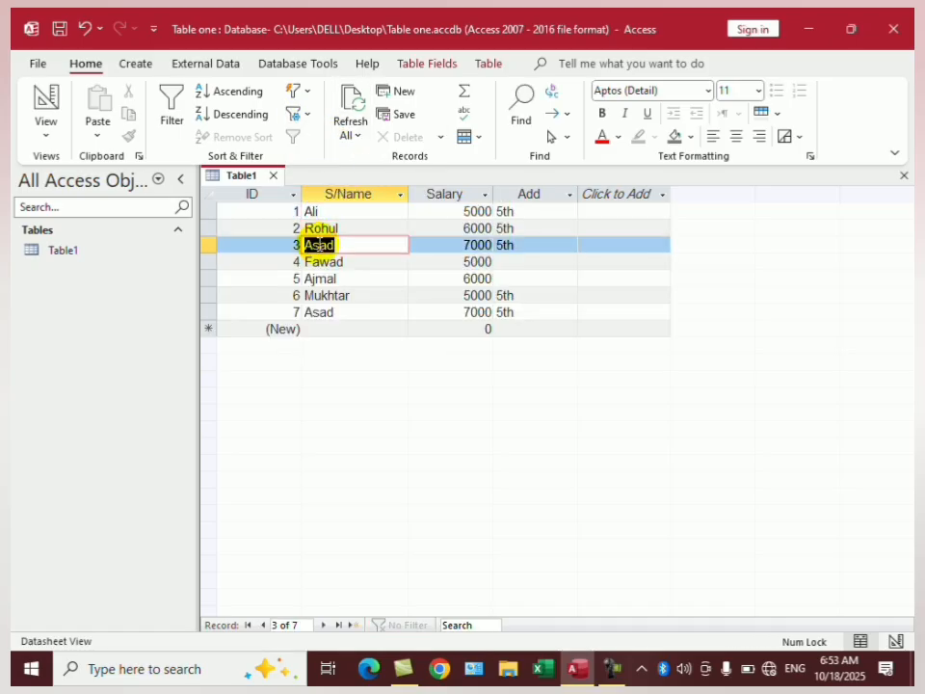
click(298, 91)
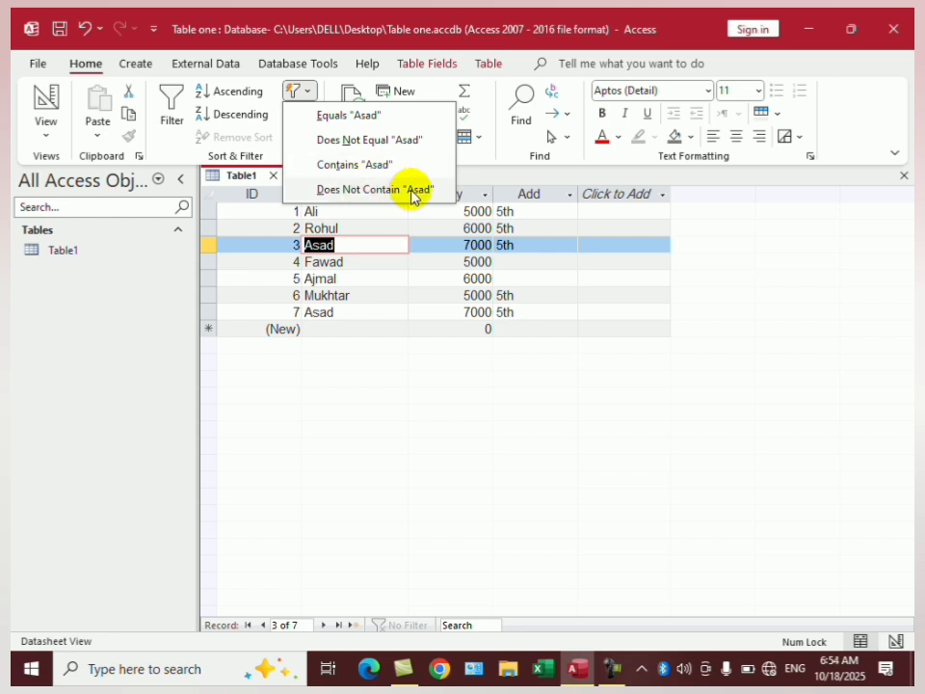
click(243, 234)
click(304, 115)
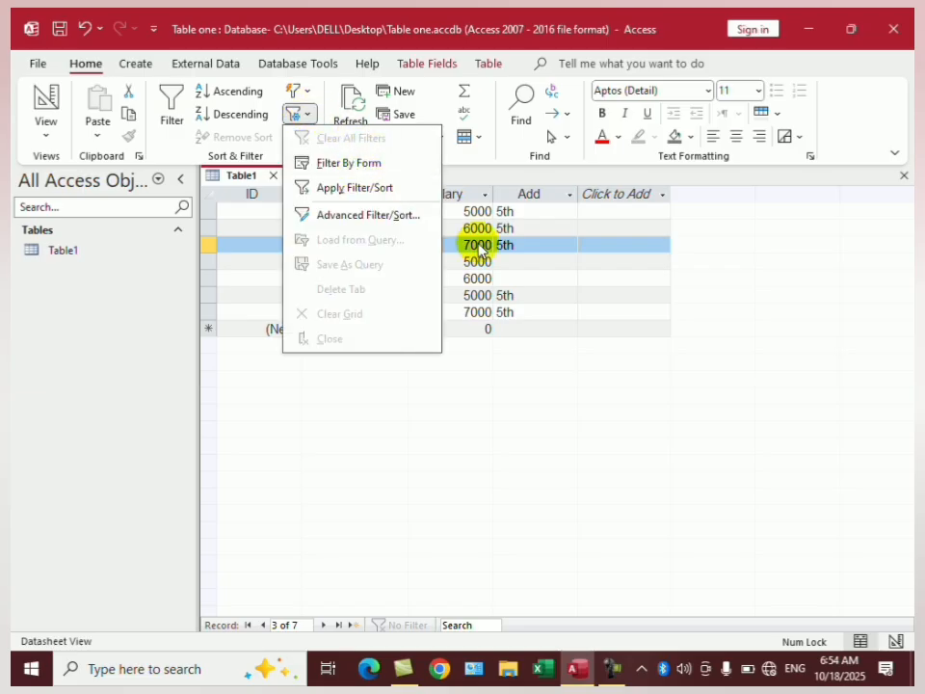
click(443, 234)
click(358, 277)
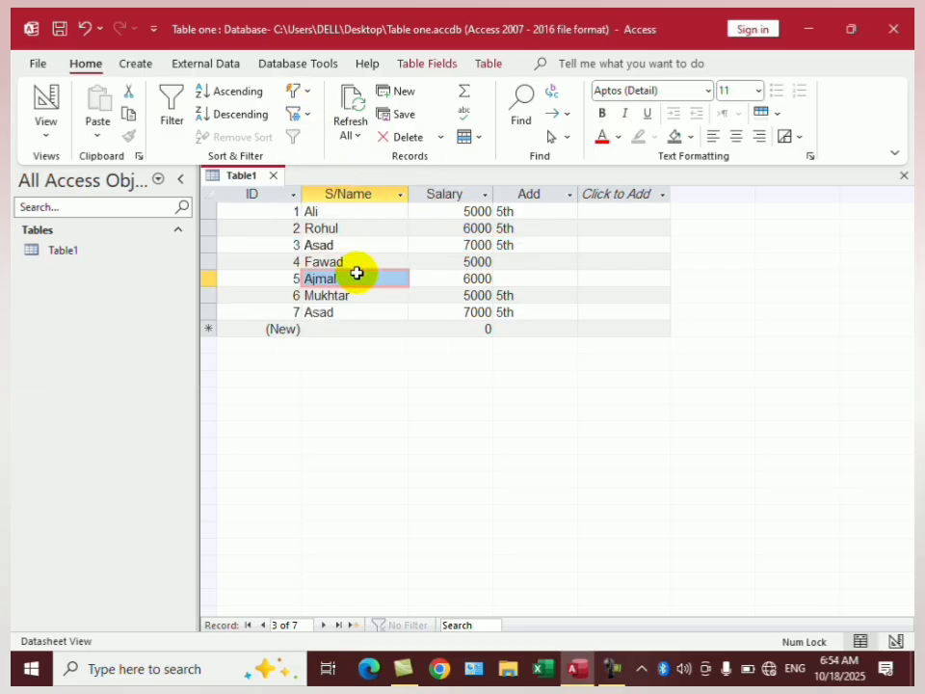
Step: Refresh all records in the table, and go to a new blank record
click(358, 140)
click(396, 164)
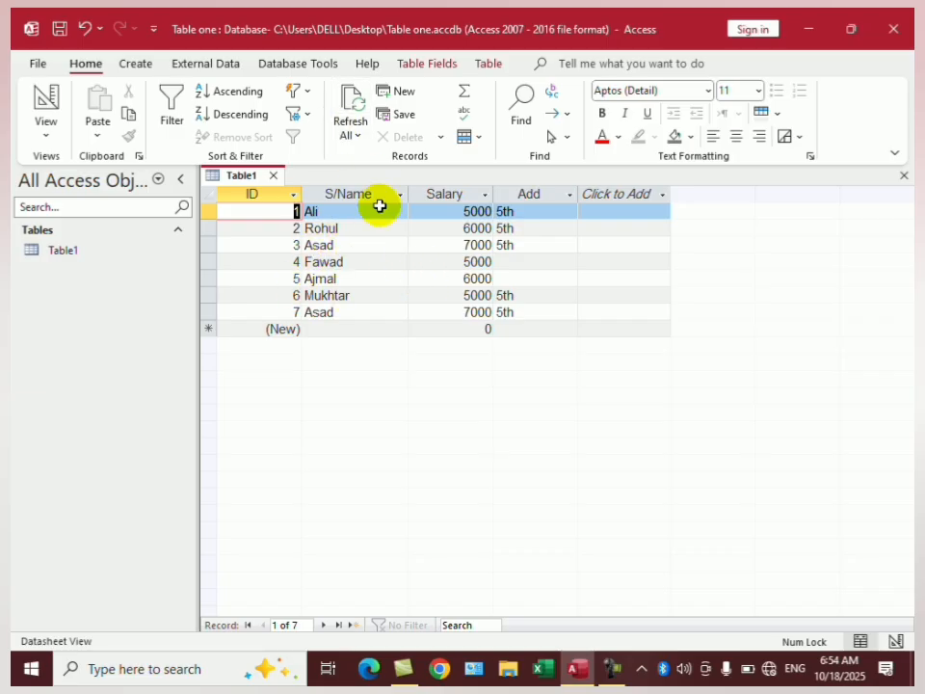
click(346, 258)
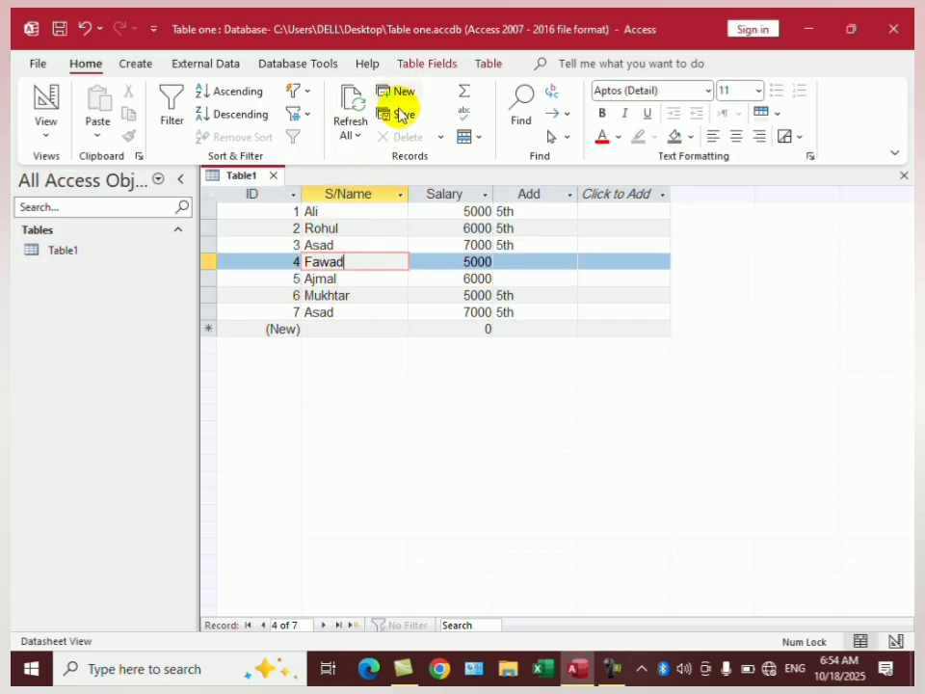
click(393, 93)
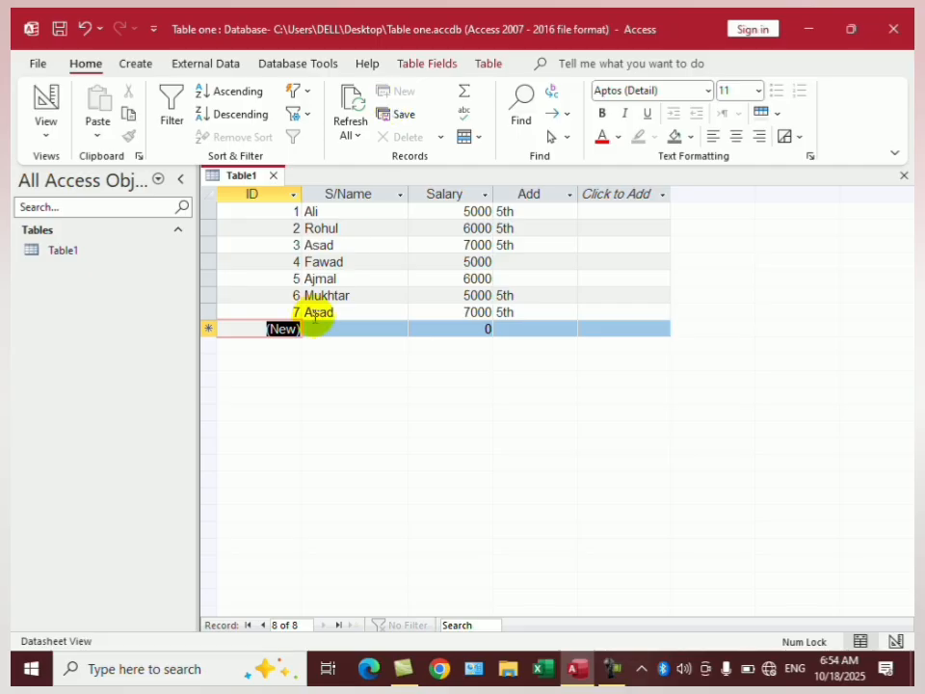
Step: Examine the delete options available for the whole fourth record and for the entire S/Name column
click(403, 262)
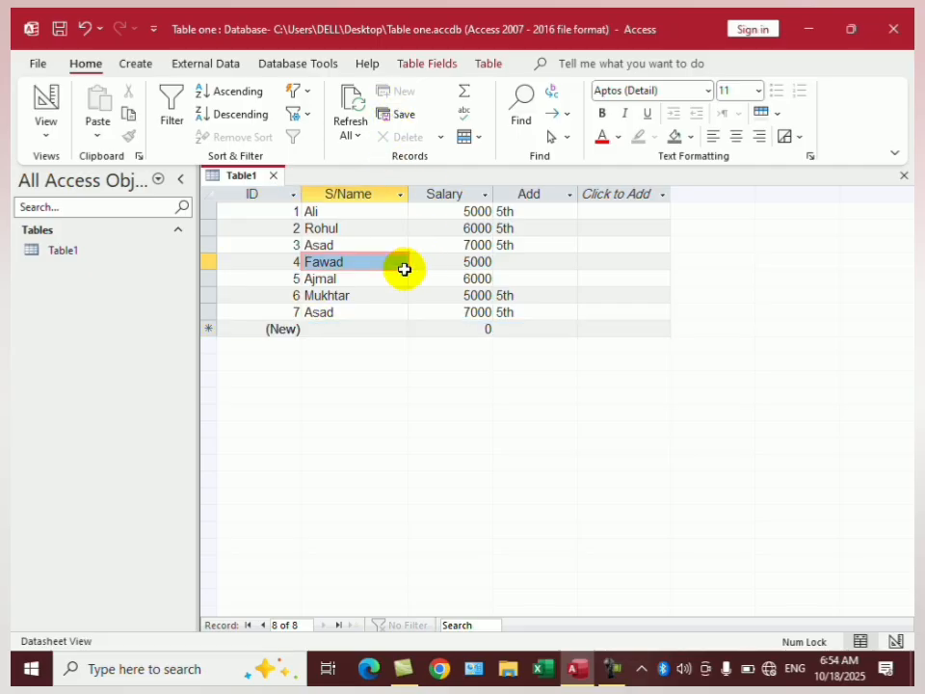
click(205, 260)
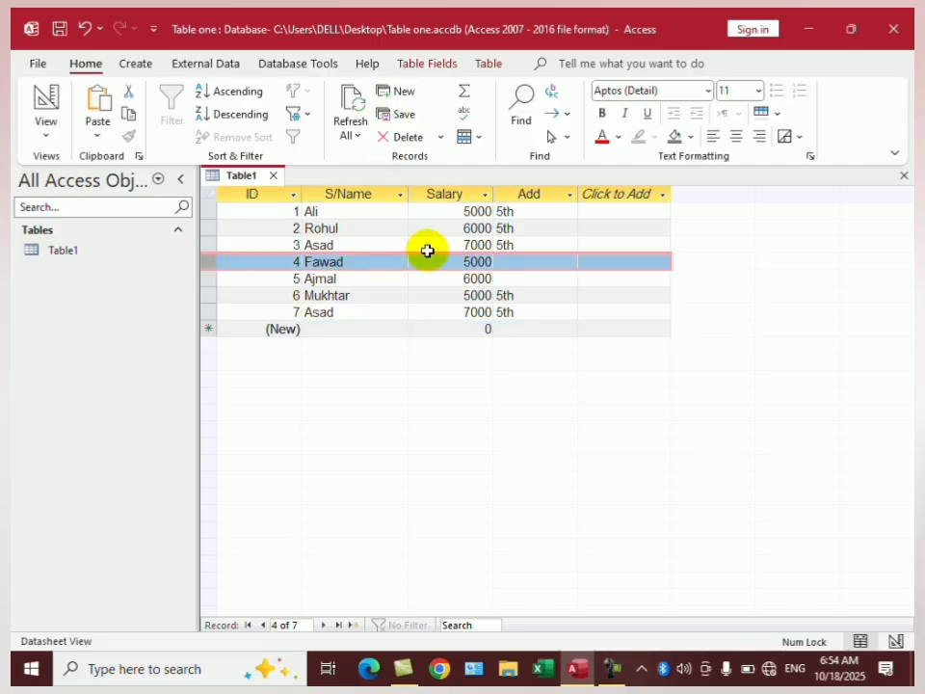
click(442, 138)
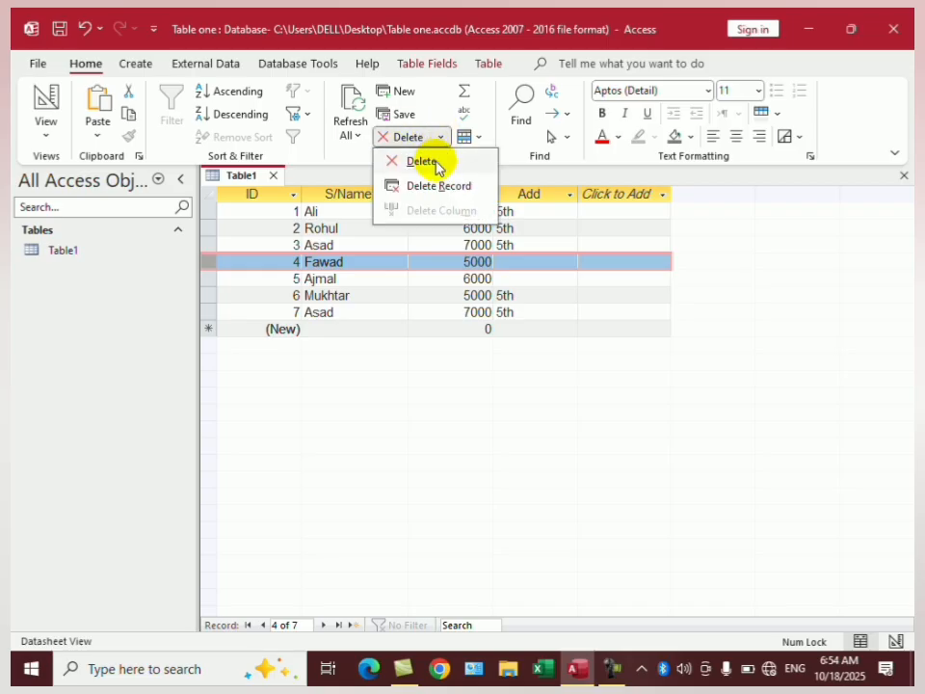
click(331, 262)
click(337, 192)
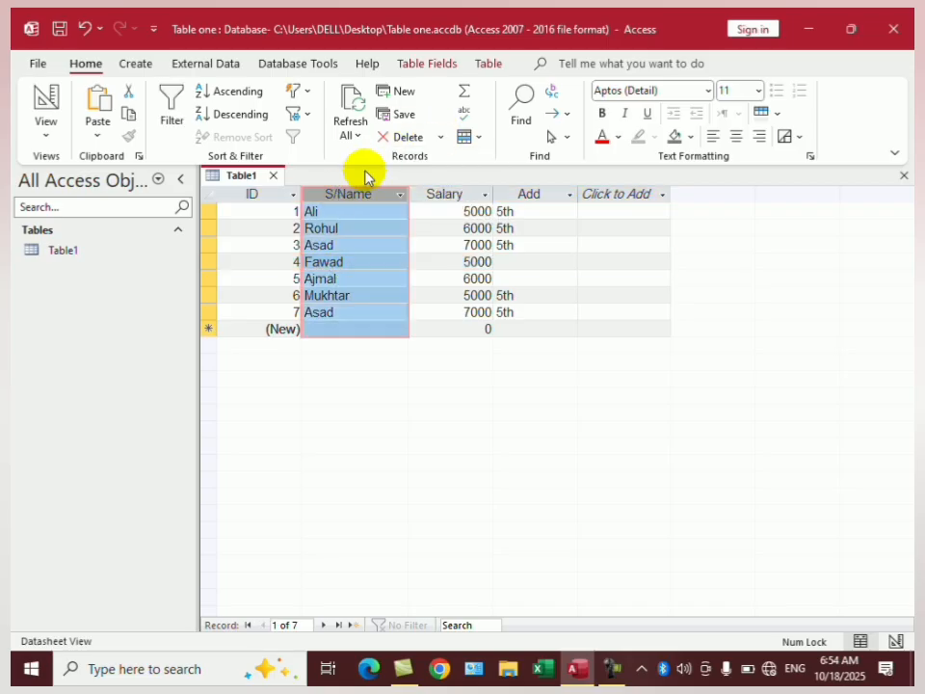
click(443, 138)
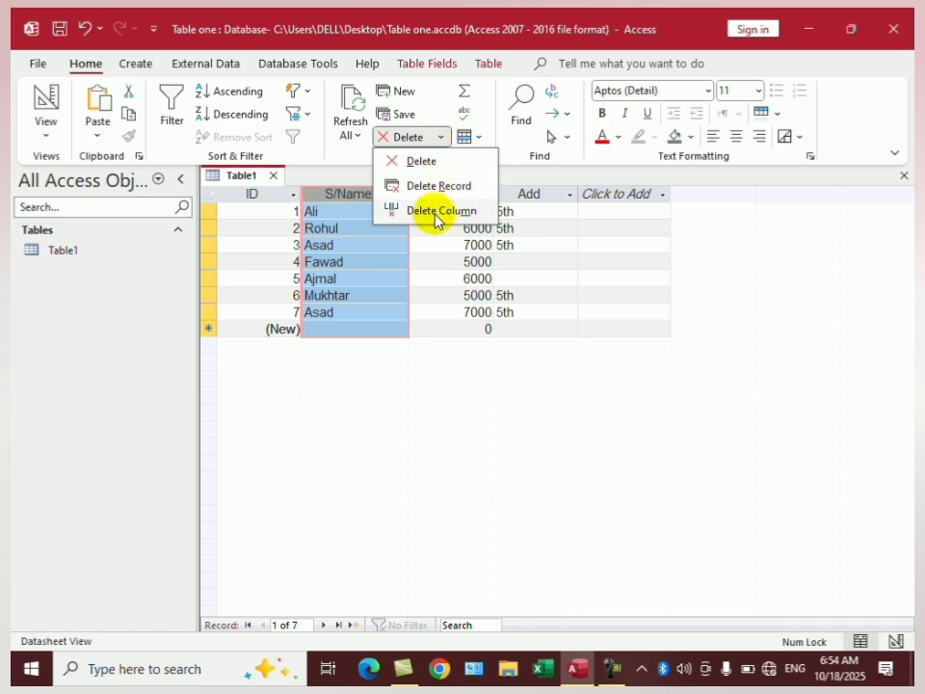
click(438, 289)
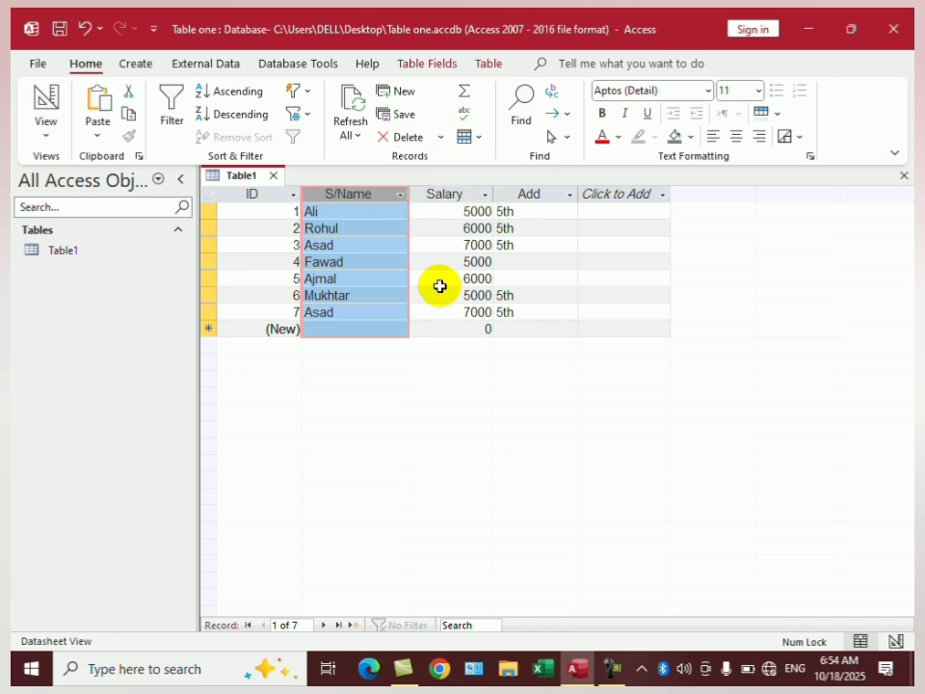
Step: Show the Total row in the table and set the Salary column's total to Sum
click(465, 95)
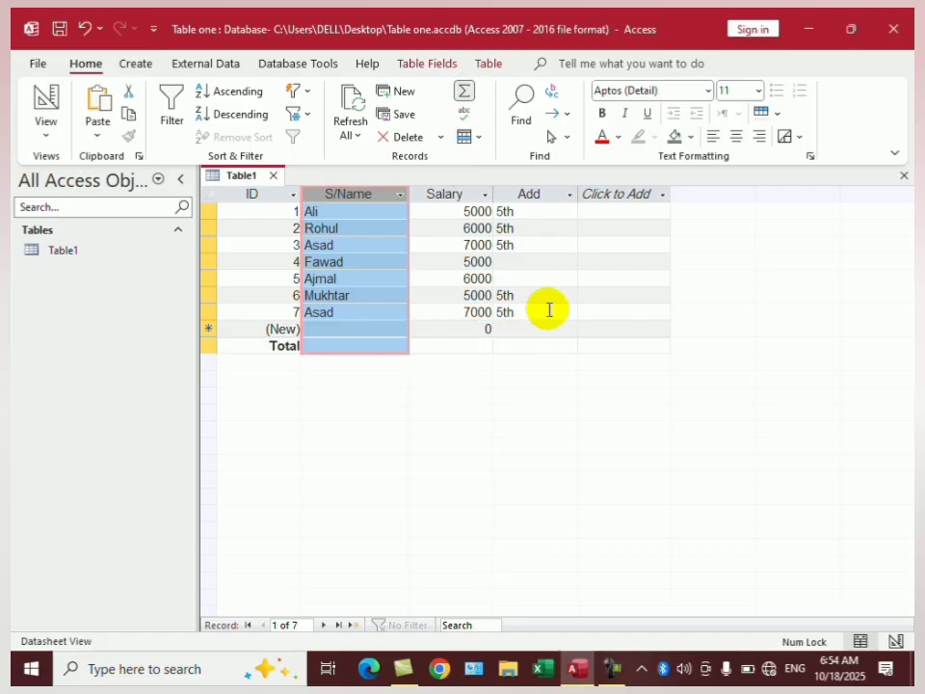
click(526, 264)
click(453, 346)
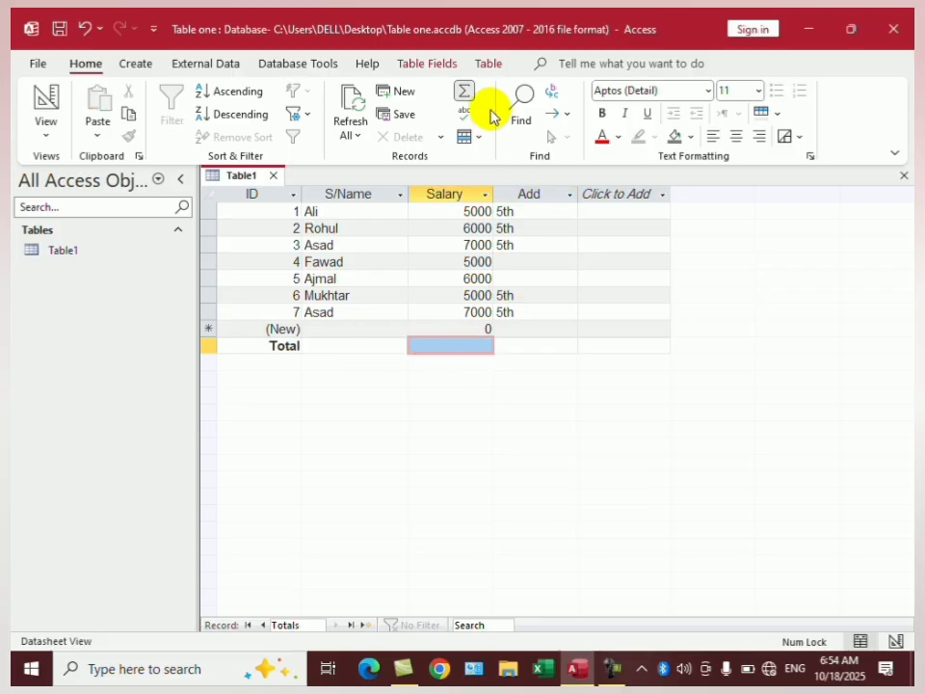
click(462, 97)
click(461, 96)
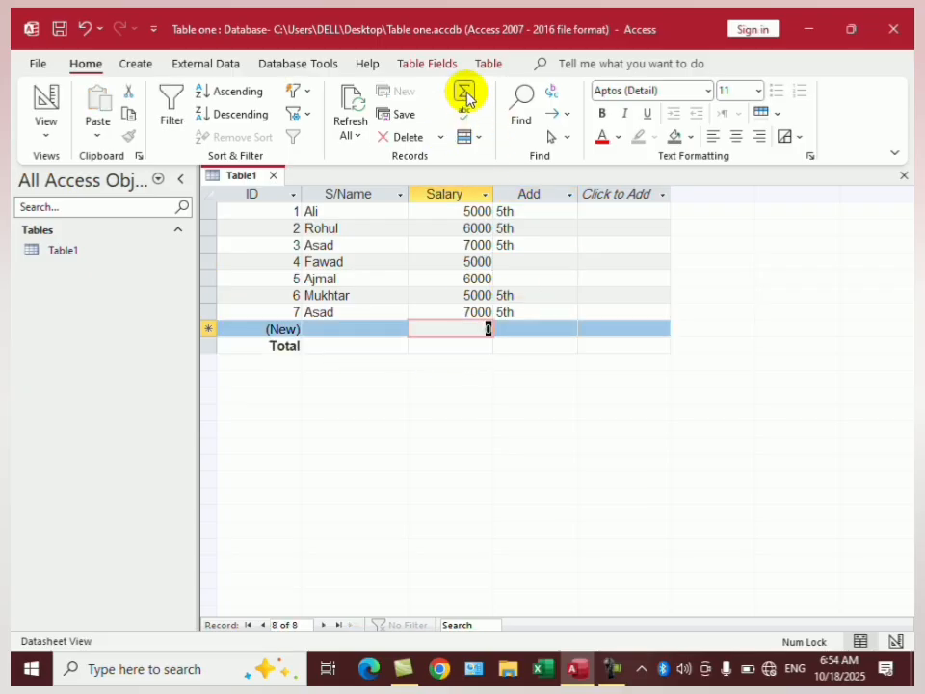
click(486, 344)
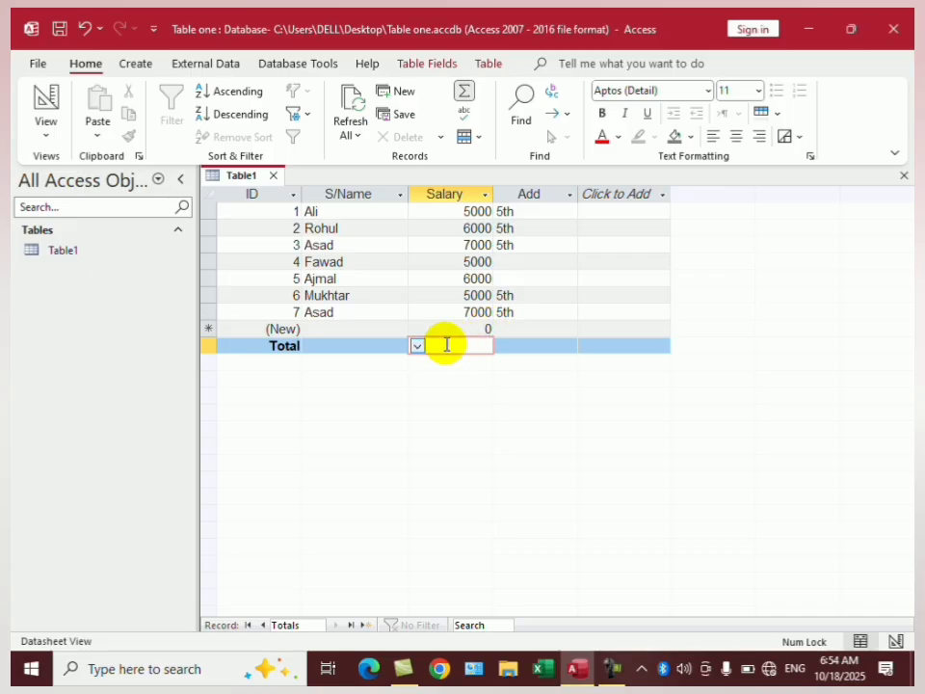
click(417, 345)
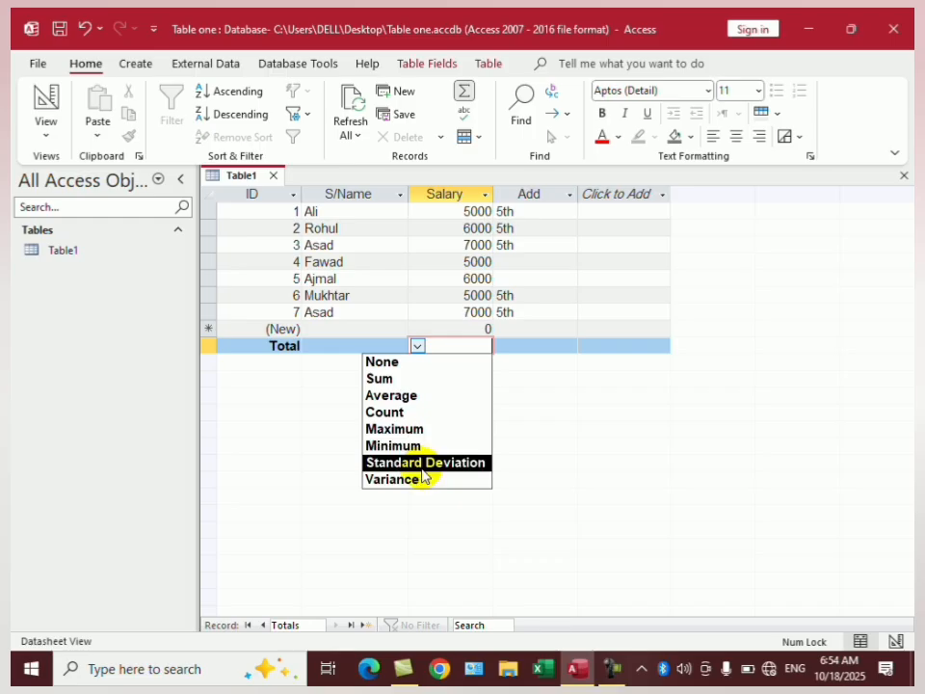
click(407, 384)
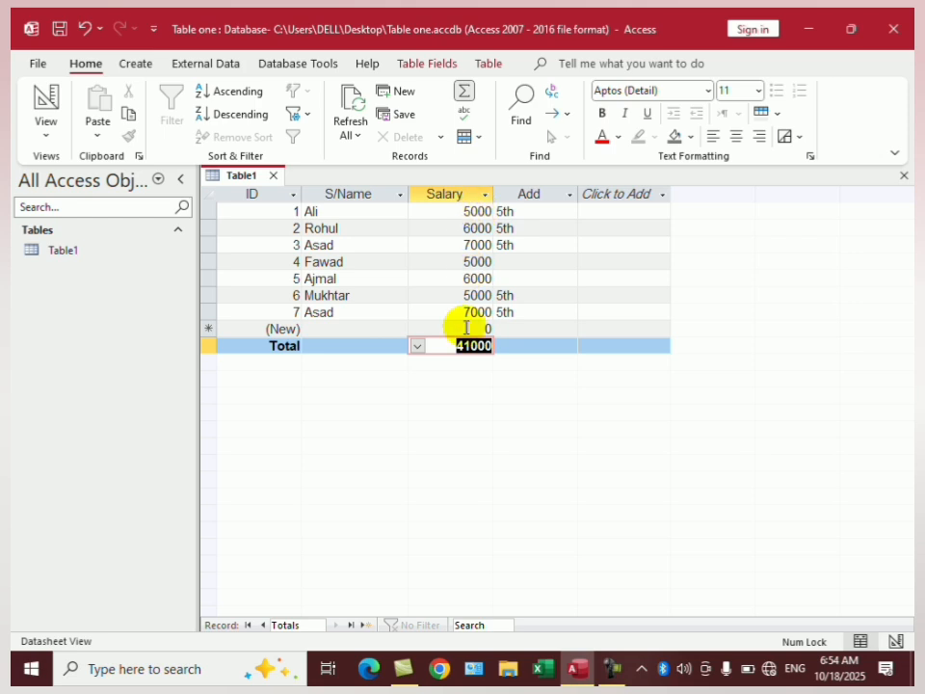
Step: Set the totals of the S/Name and Add columns to Count, and hide the Total row
click(530, 346)
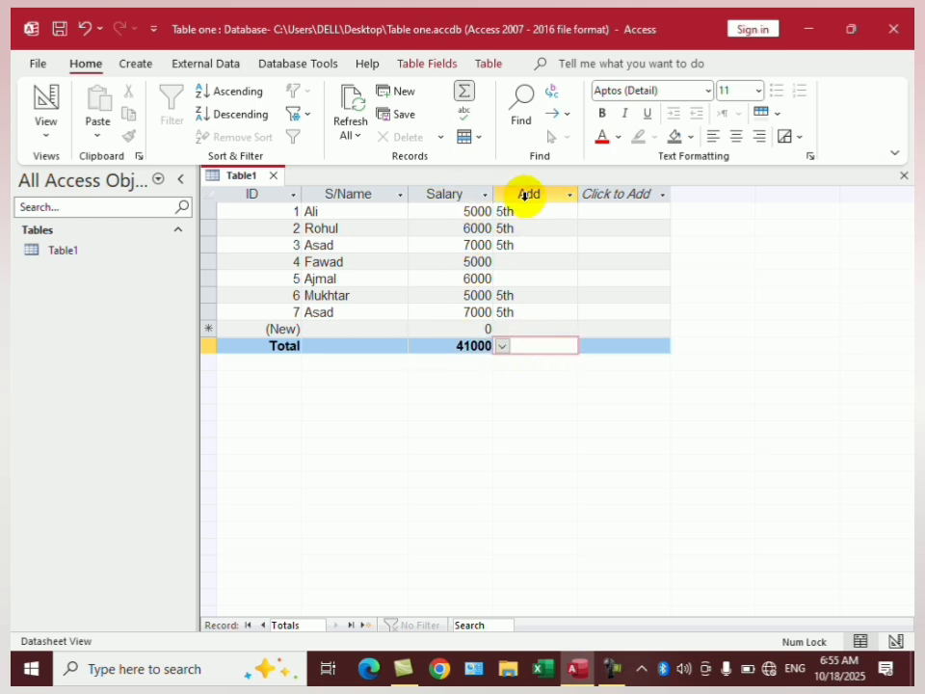
click(502, 347)
click(503, 350)
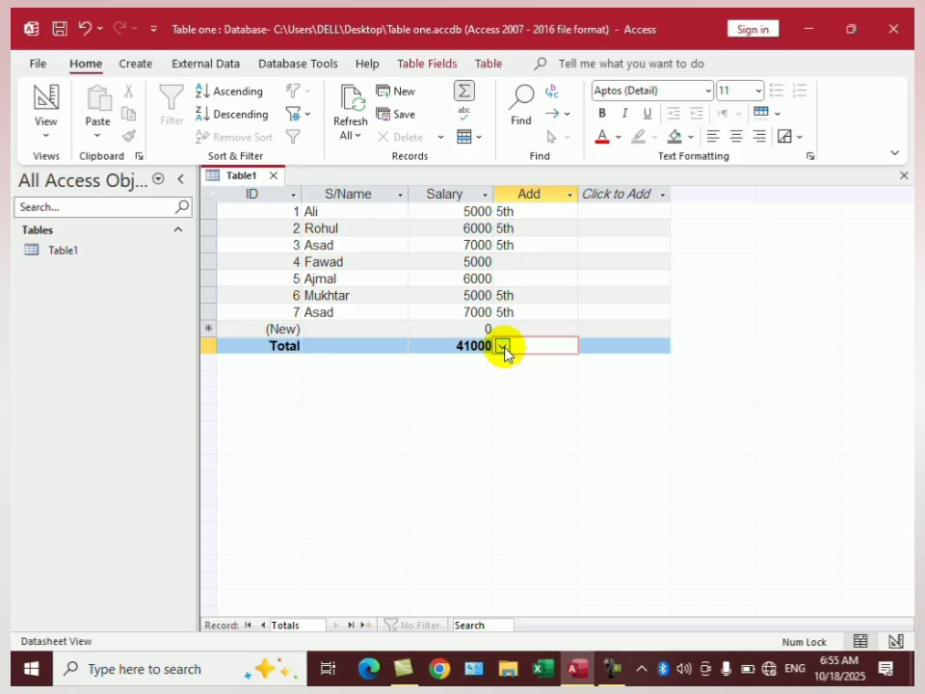
click(502, 349)
click(502, 349)
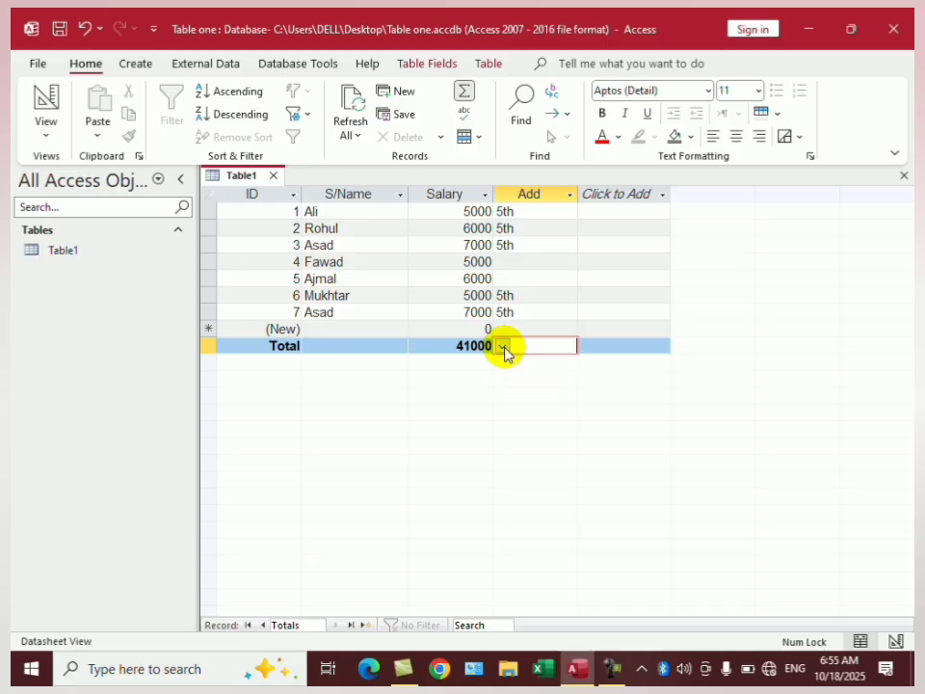
click(329, 343)
click(310, 345)
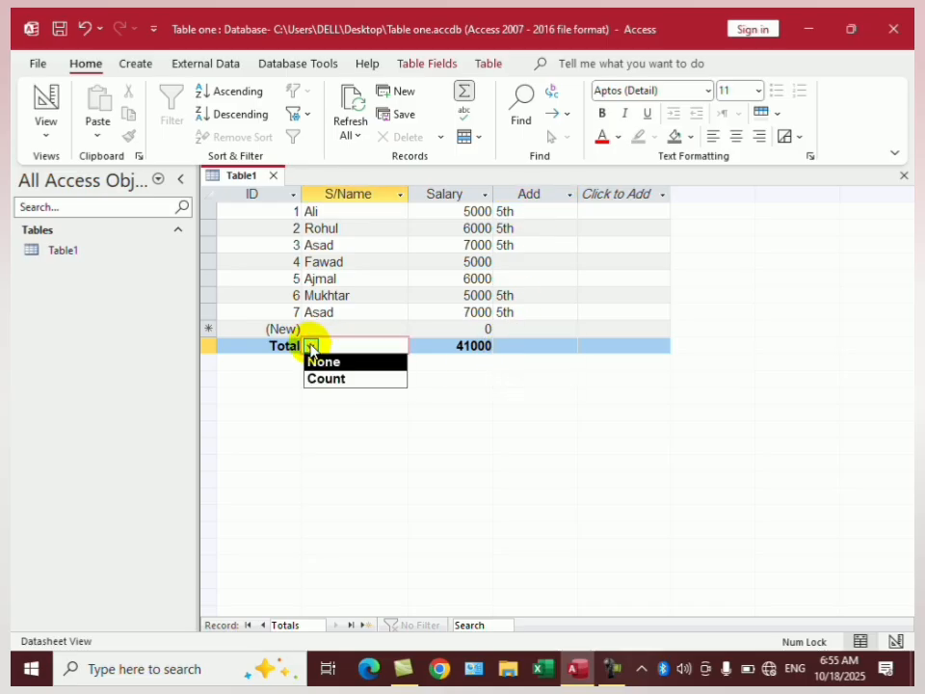
click(326, 377)
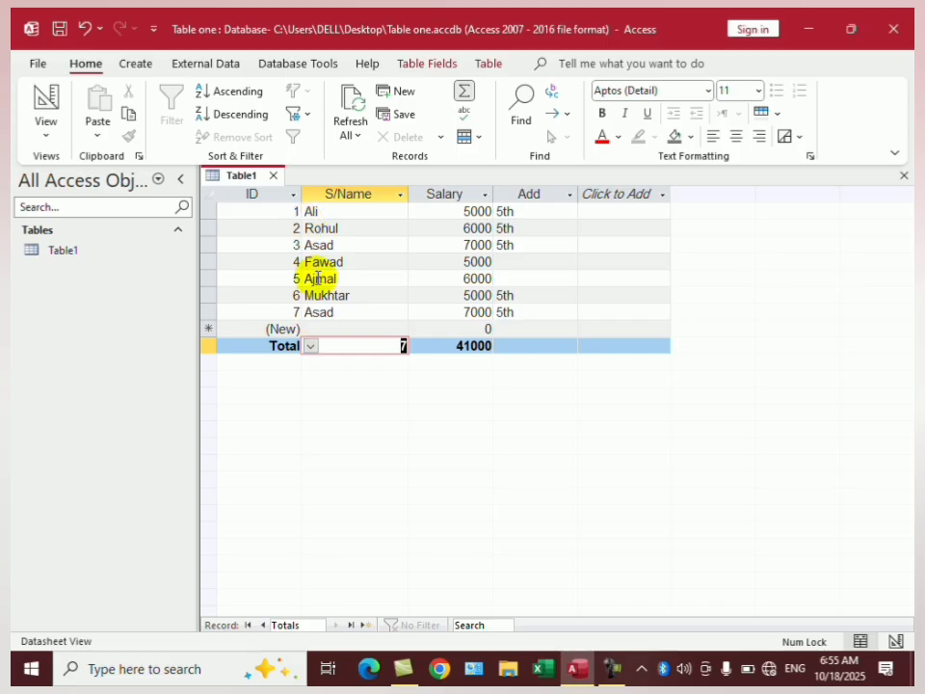
click(501, 347)
click(502, 345)
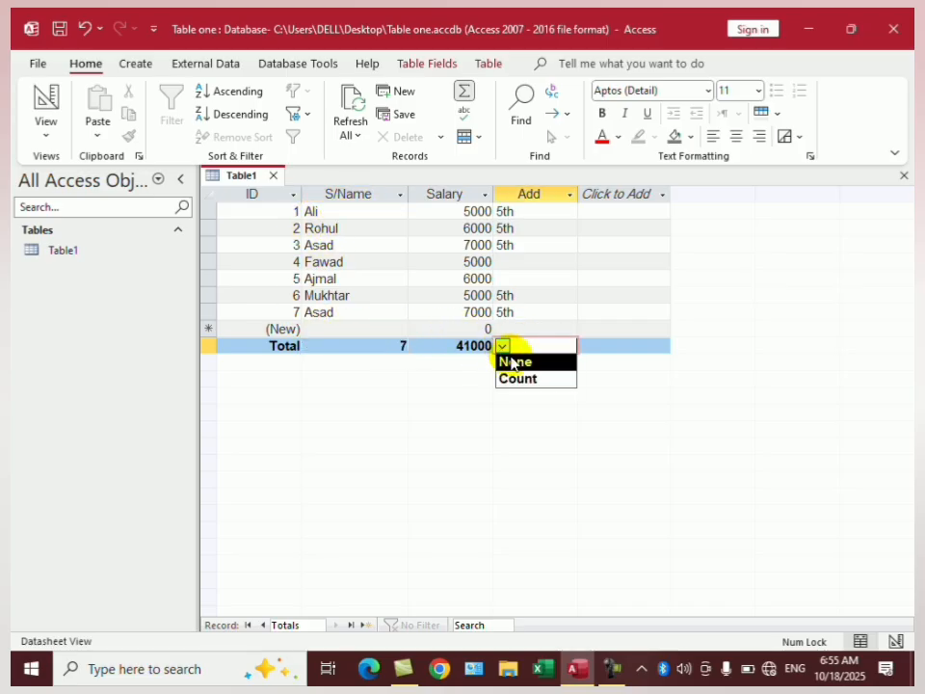
click(518, 379)
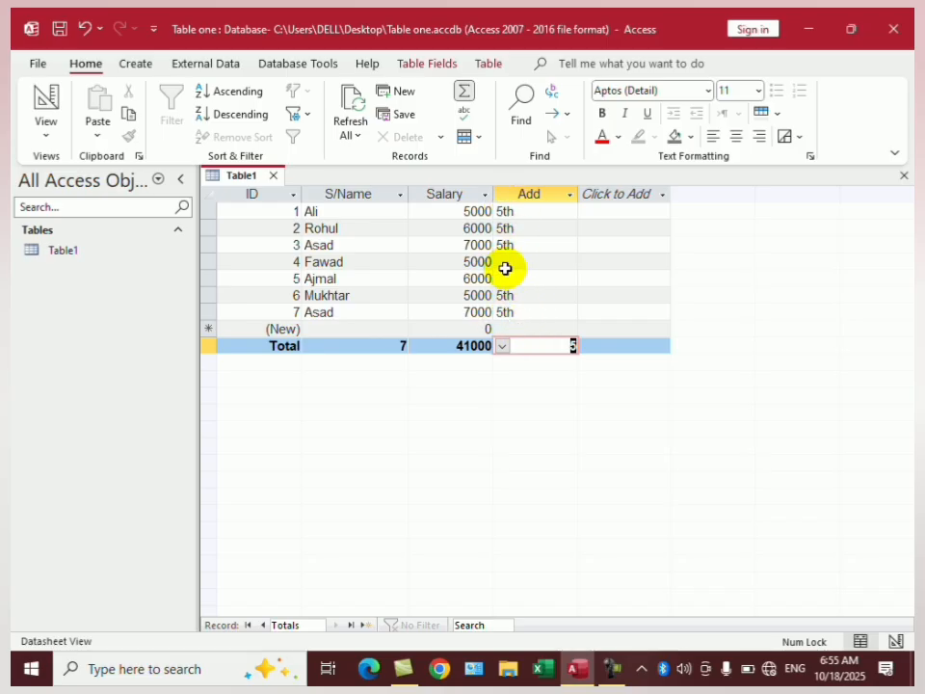
click(463, 90)
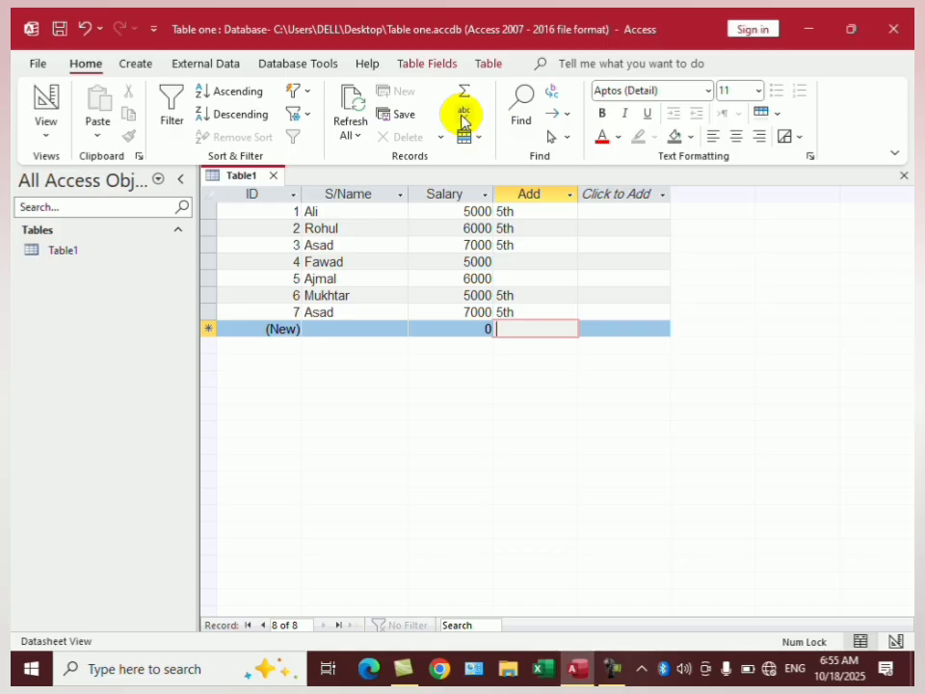
Step: Run the spelling check on the table, examine the suggestions for the flagged S/Name entry, and close it without changes
click(463, 116)
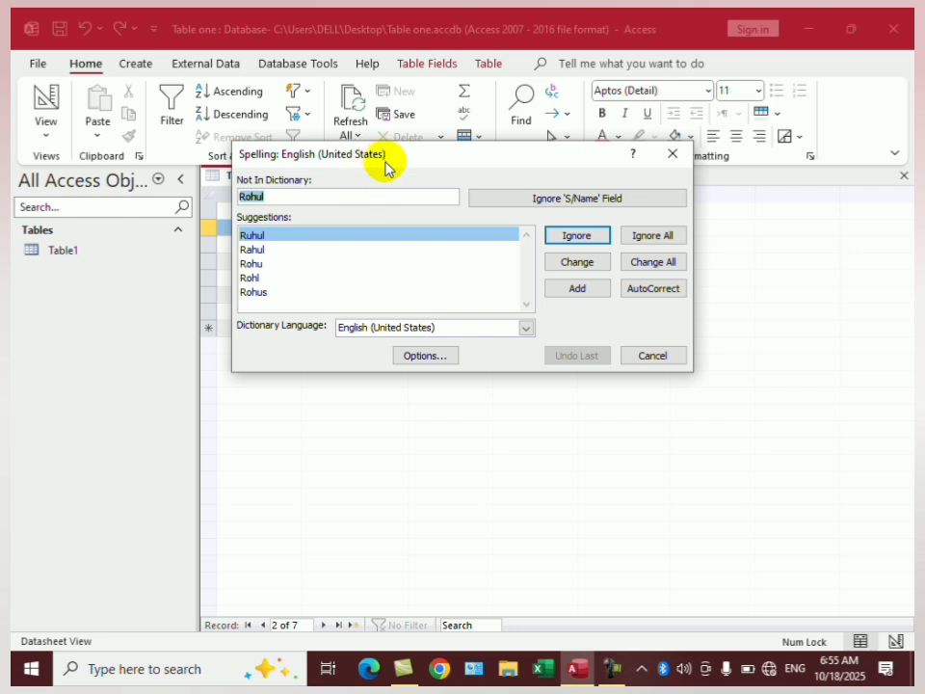
drag(385, 159, 357, 253)
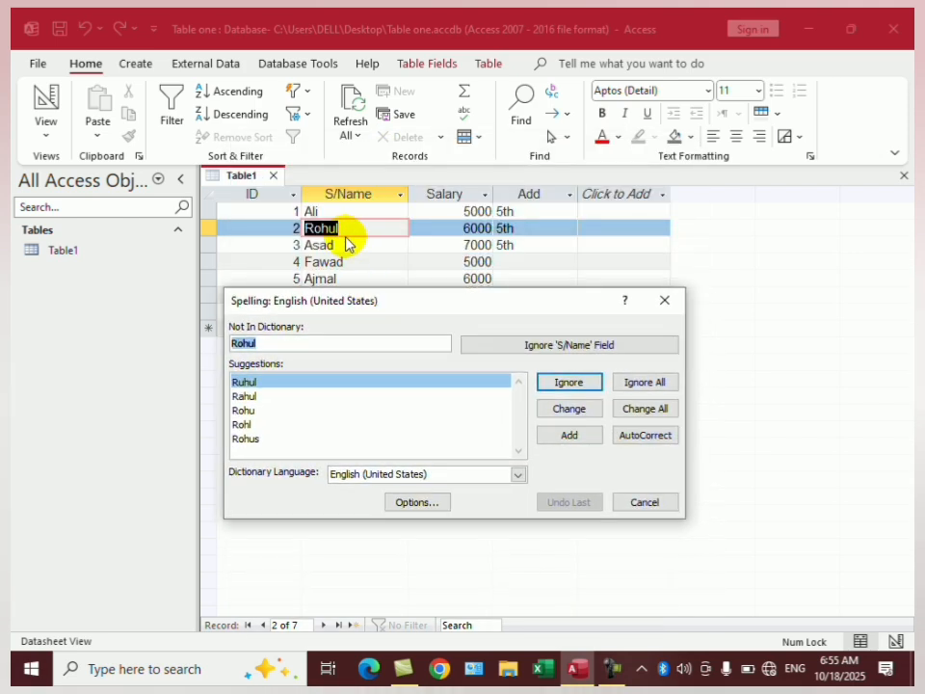
drag(384, 305, 356, 283)
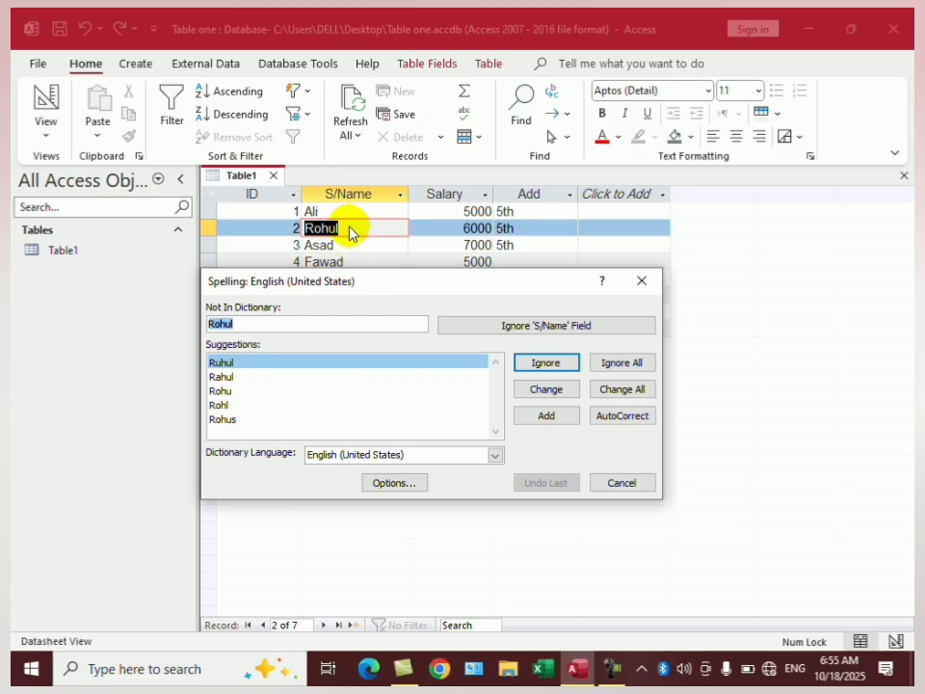
drag(378, 290, 384, 248)
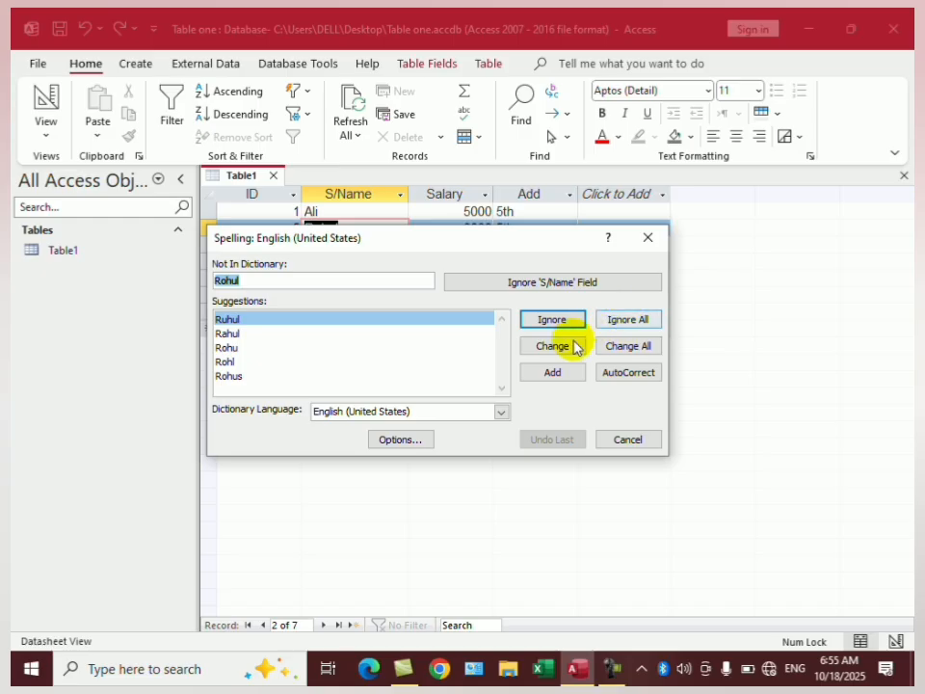
click(648, 236)
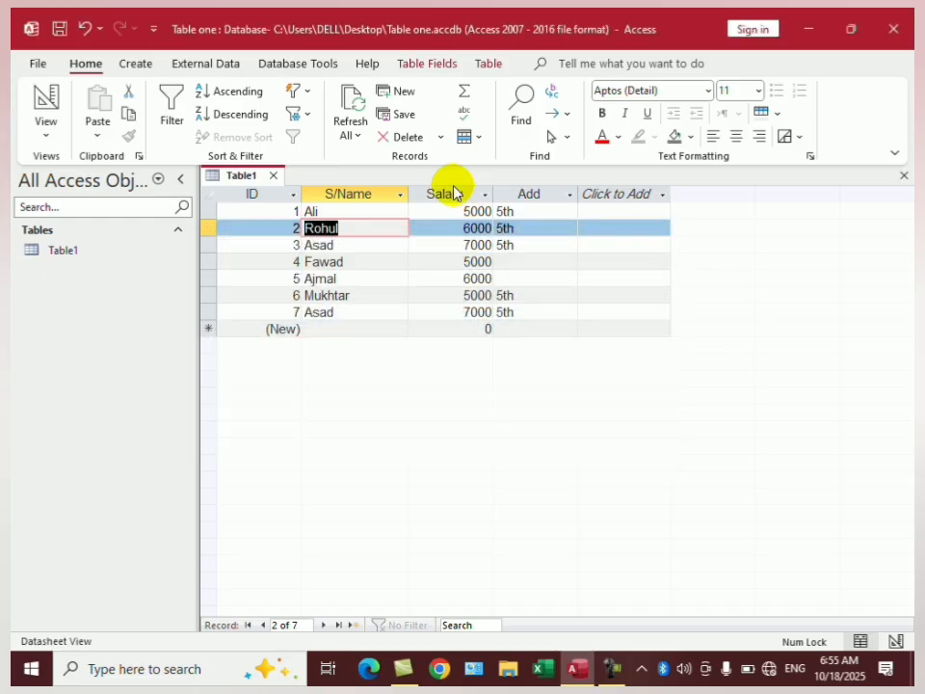
Step: Examine the table's Row Height setting and close it without changes
click(478, 139)
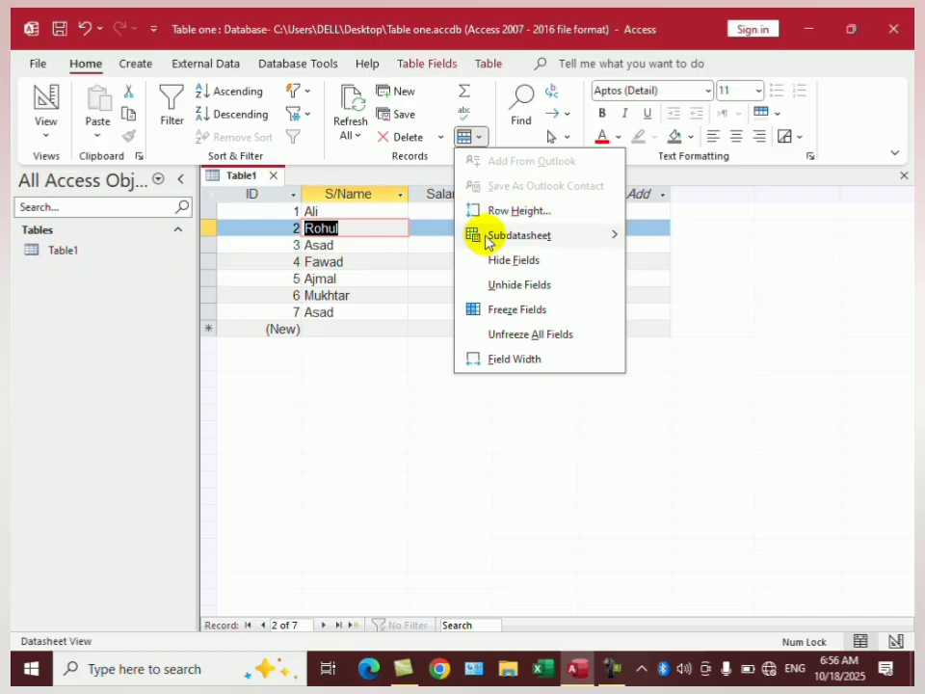
click(531, 212)
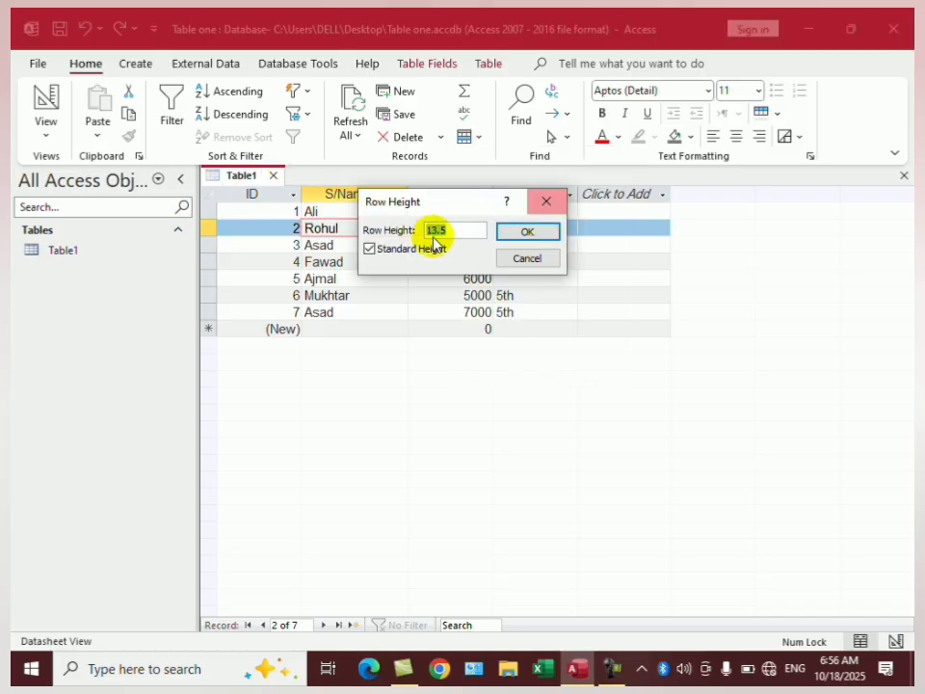
click(535, 200)
Step: Enlarge all table rows to a height of about 47, and check the value in the Row Height settings without changing it
click(304, 312)
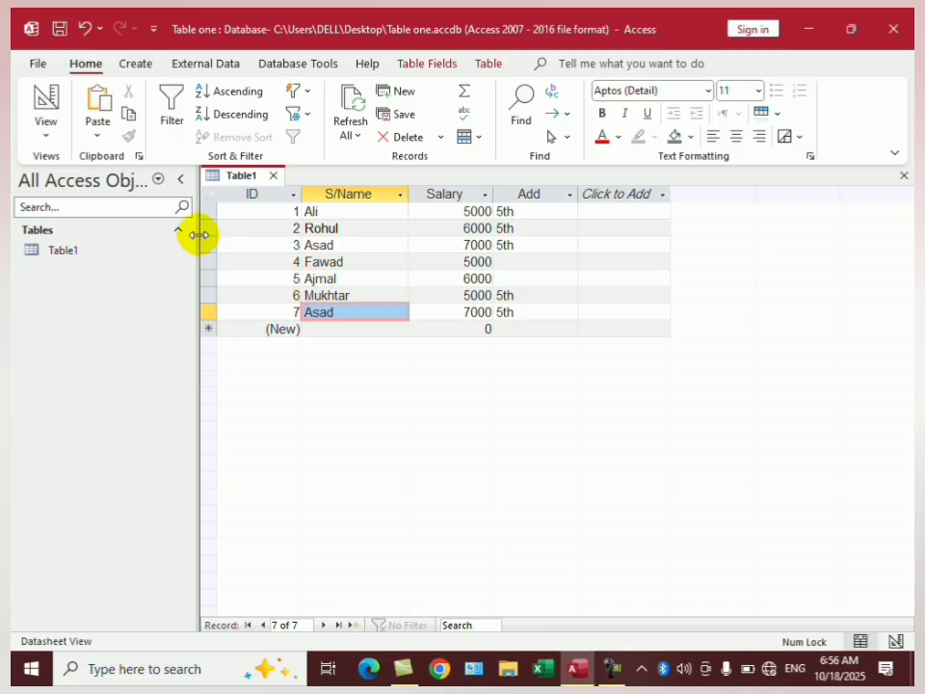
drag(204, 233, 206, 273)
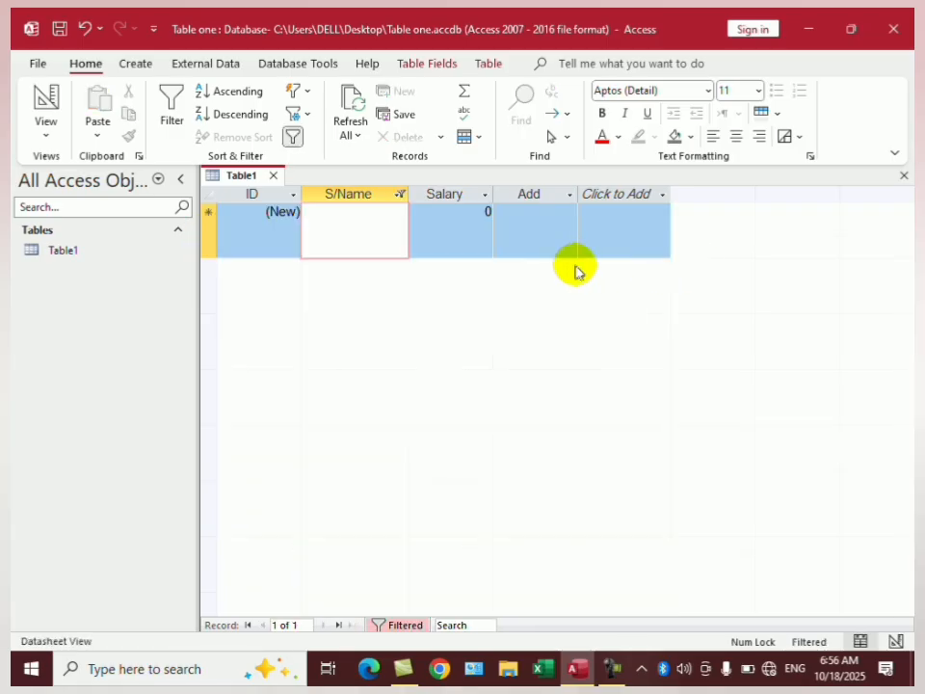
click(527, 221)
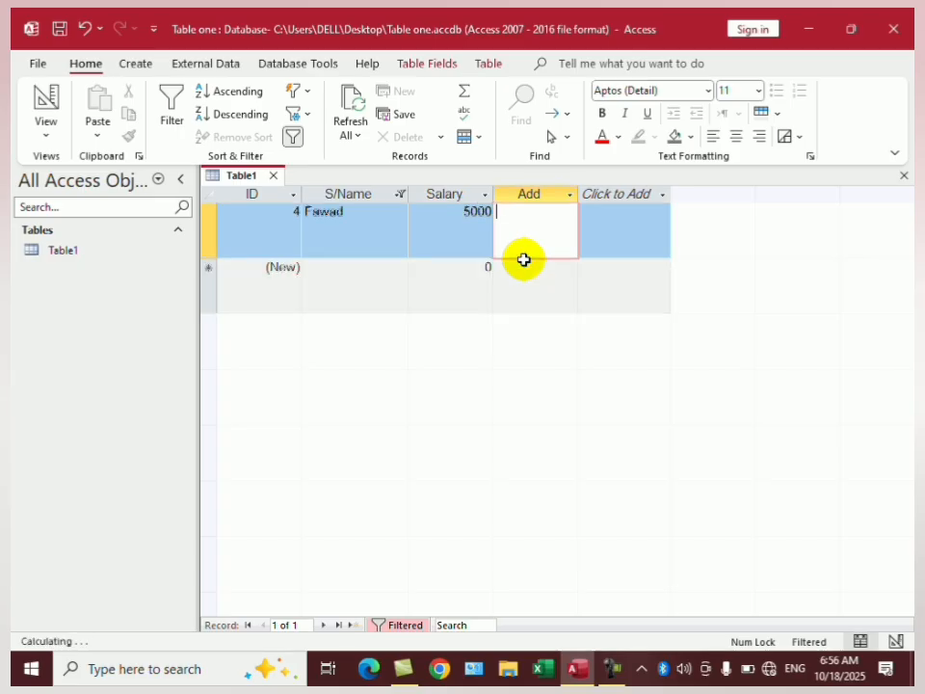
click(480, 144)
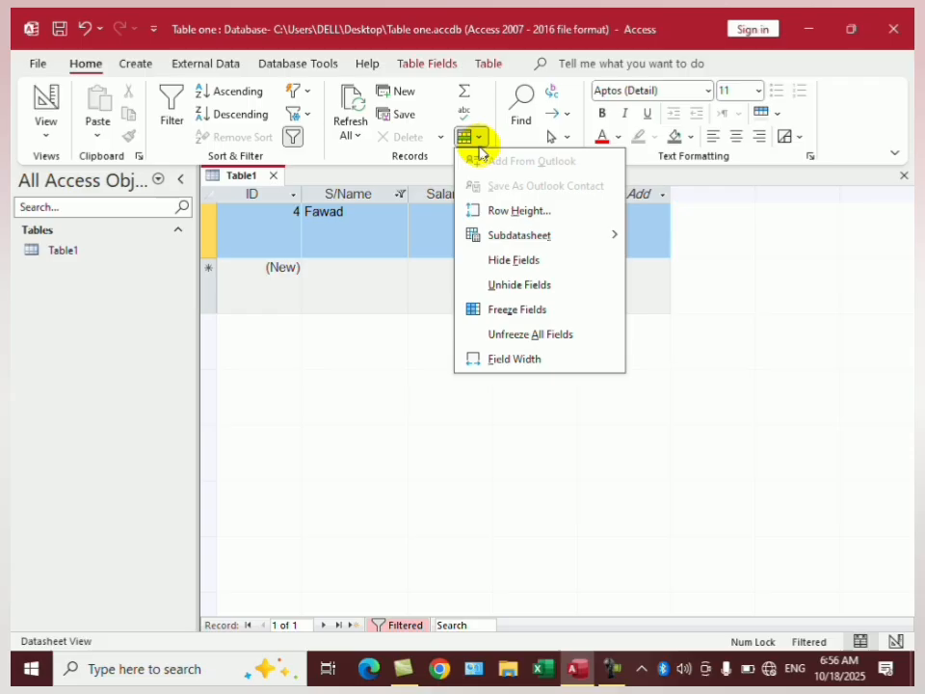
click(537, 211)
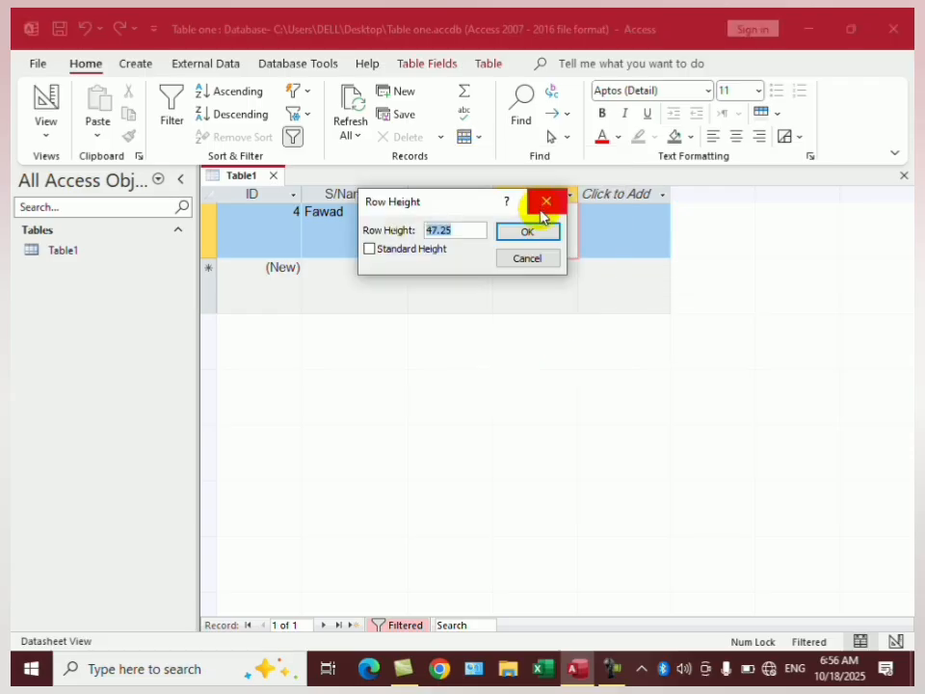
click(525, 260)
Step: Open Find for the Salary field, look over its search options, and close it without searching
click(594, 231)
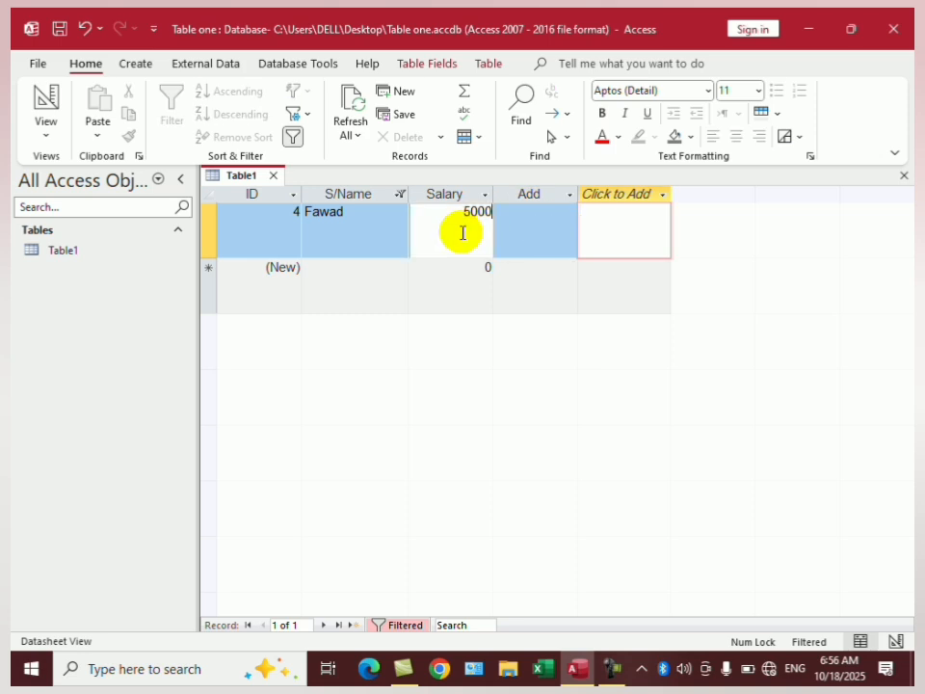
click(462, 232)
click(83, 251)
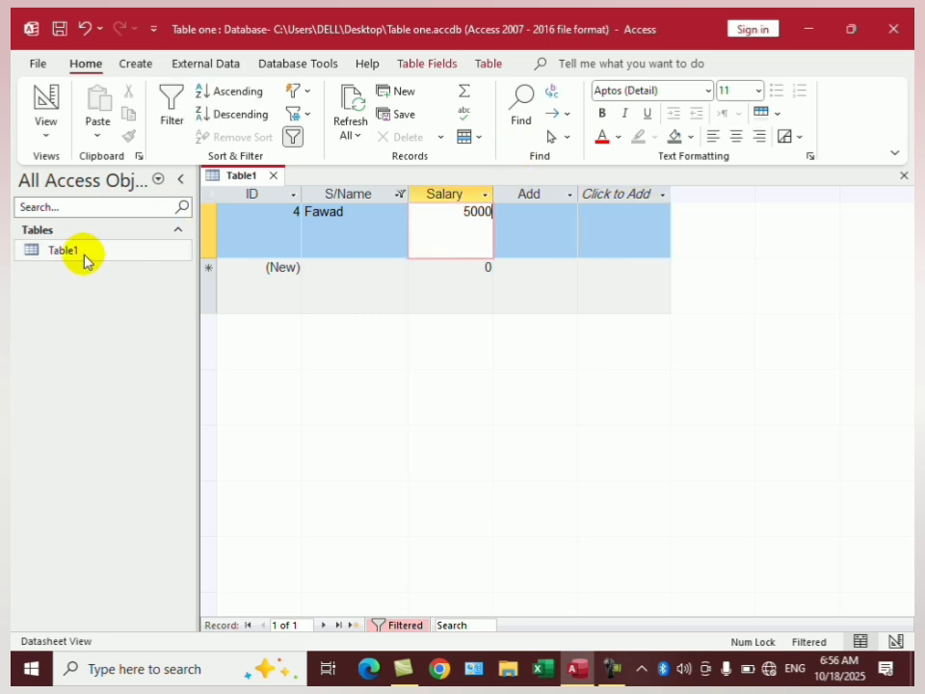
click(521, 121)
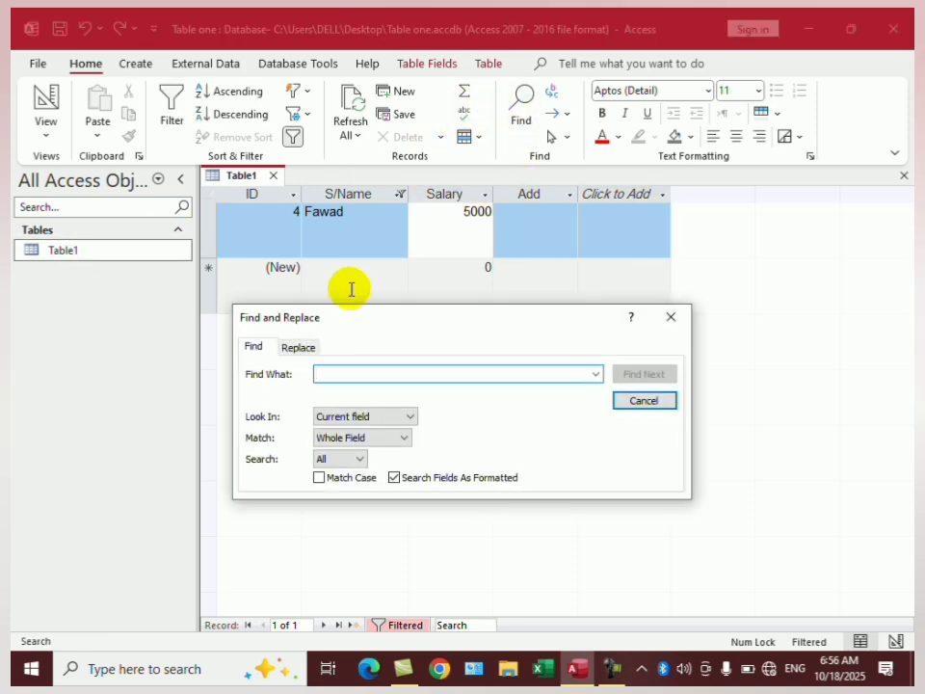
click(671, 316)
Step: Show all records again by selecting every value in the S/Name column's filter
click(400, 194)
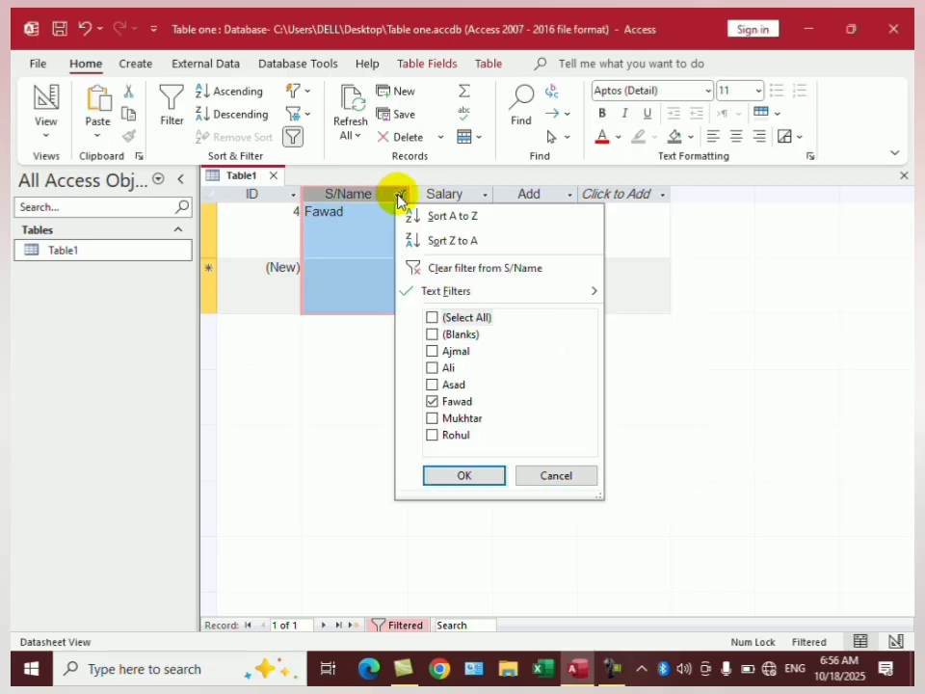
click(434, 317)
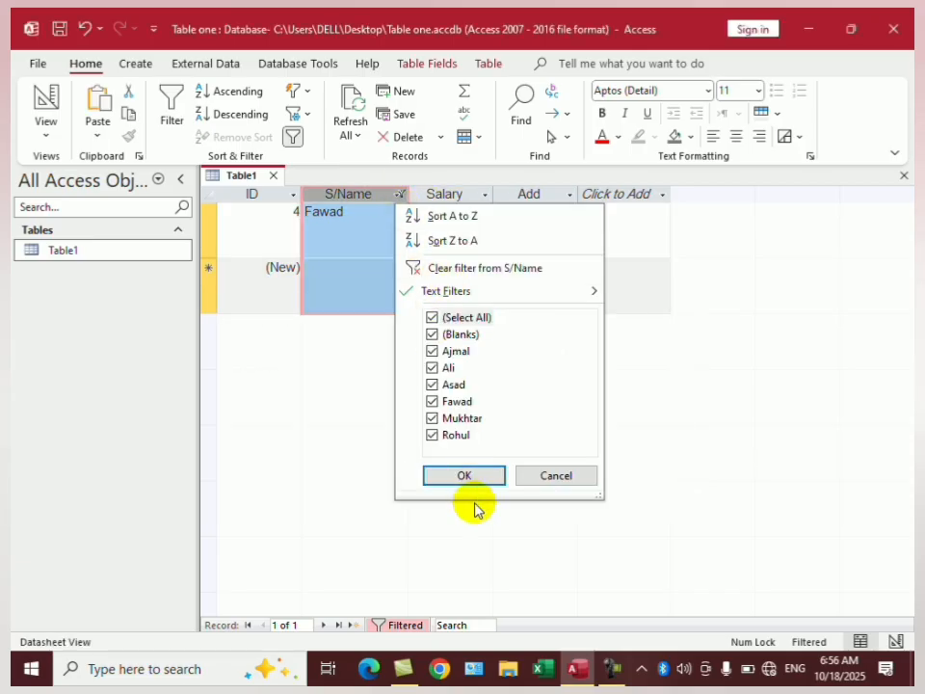
click(464, 475)
click(534, 285)
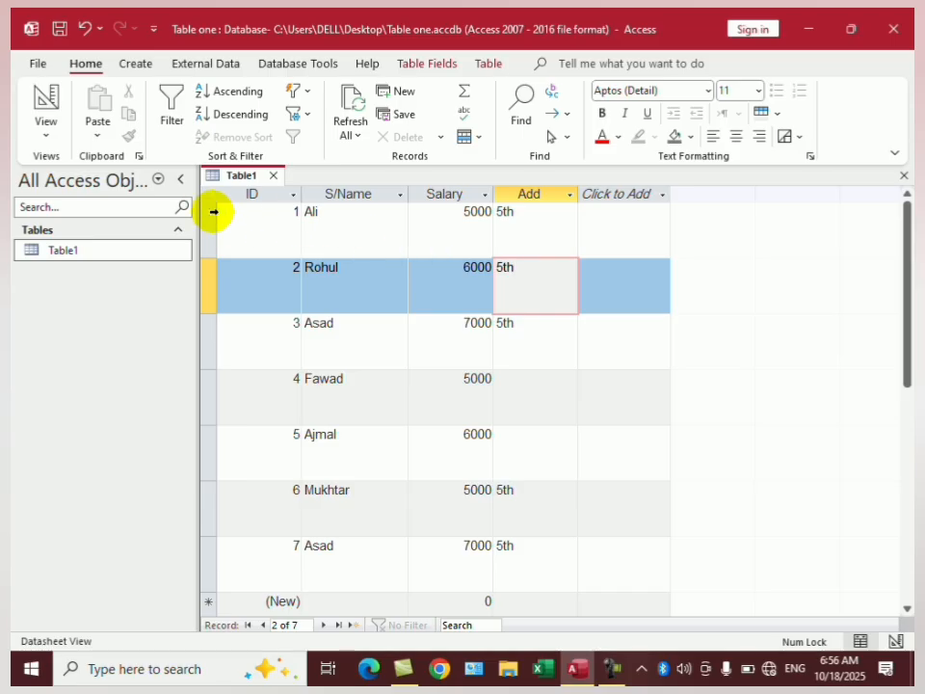
Step: Shrink the table rows to a compact height that fits a single line of text
drag(206, 258, 204, 218)
click(208, 249)
click(487, 295)
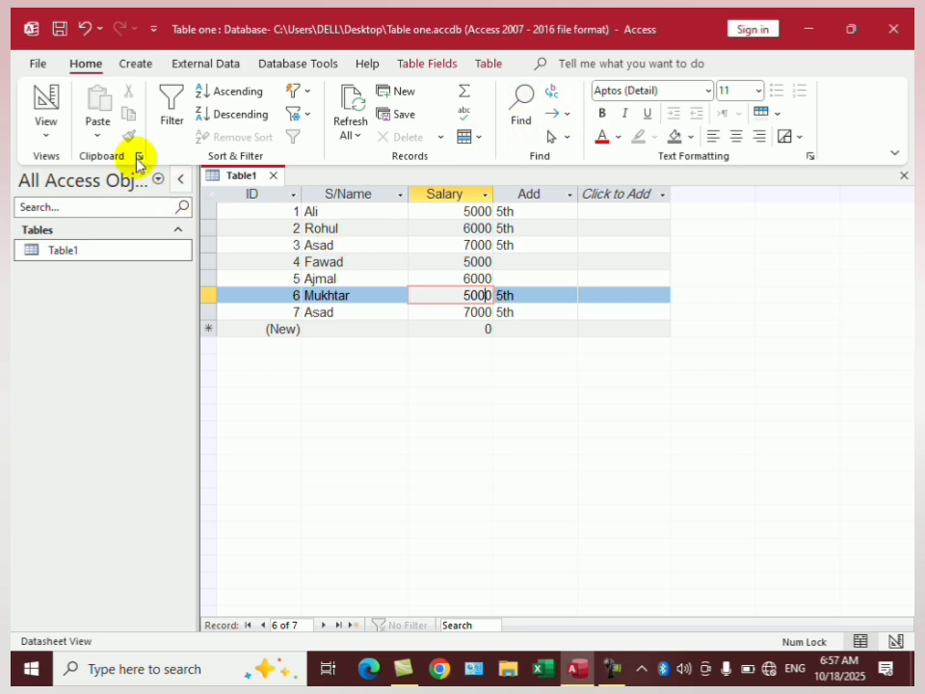
Step: Switch the table to Design View and return it to Datasheet View, saving the table
click(45, 137)
click(81, 213)
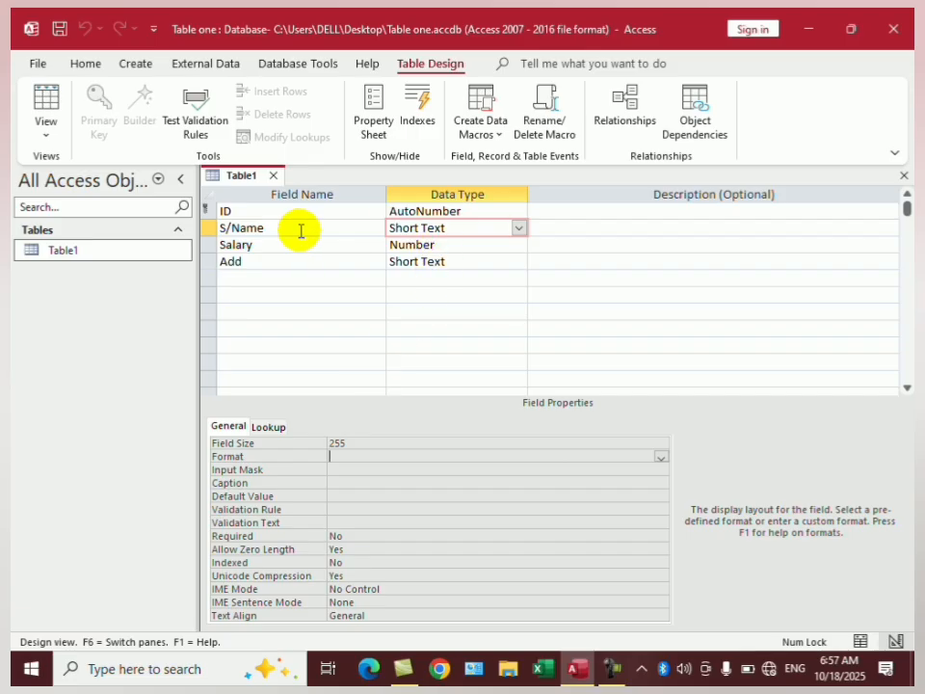
click(55, 149)
click(77, 165)
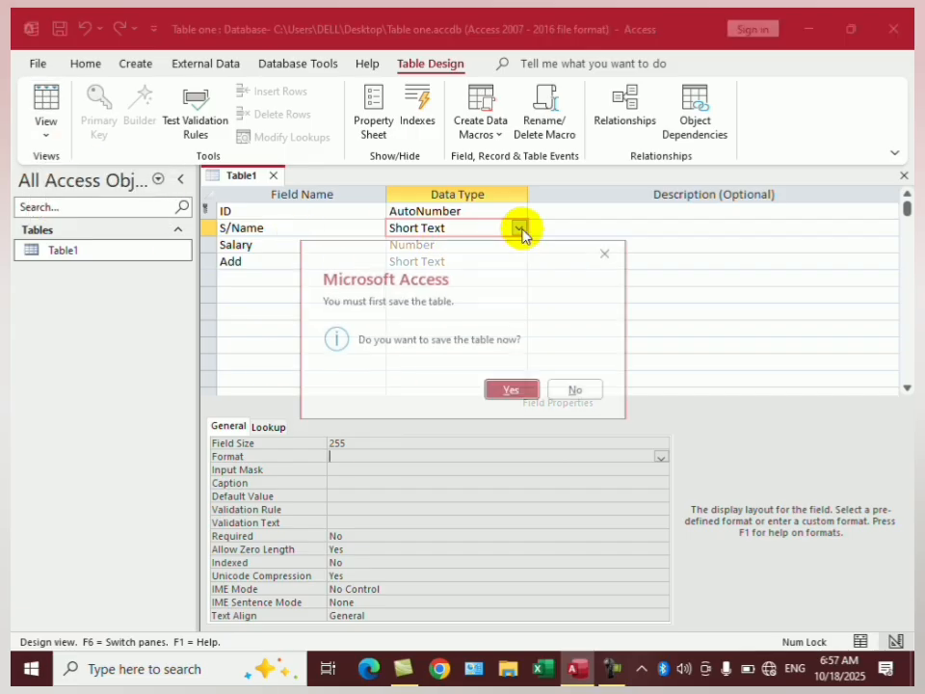
click(520, 388)
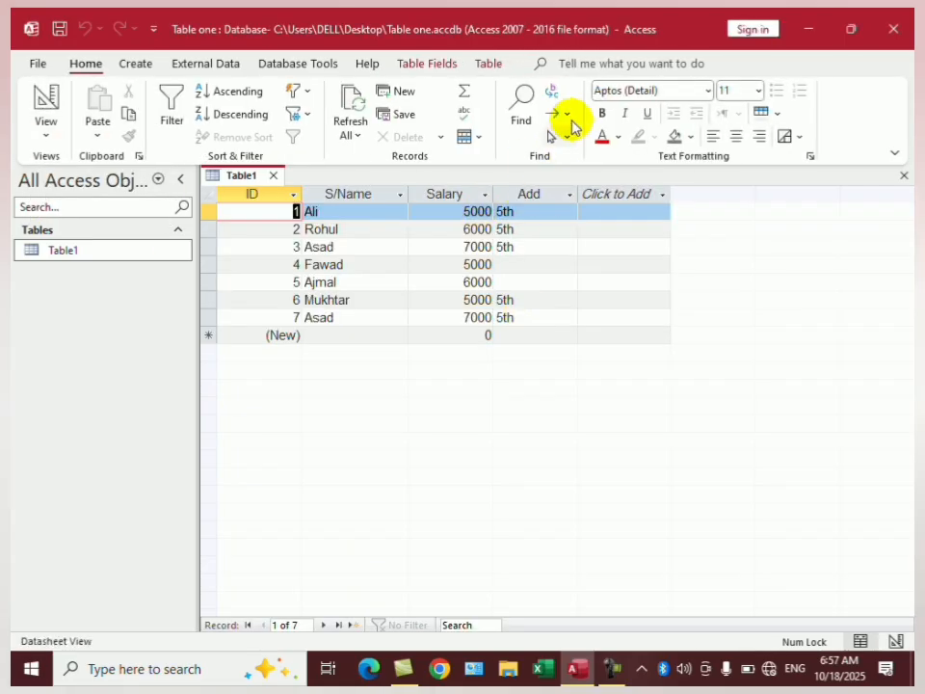
Step: Enter the second record's S/Name and its longer spelling in Find and Replace, and try replacing it within the current field only
click(549, 93)
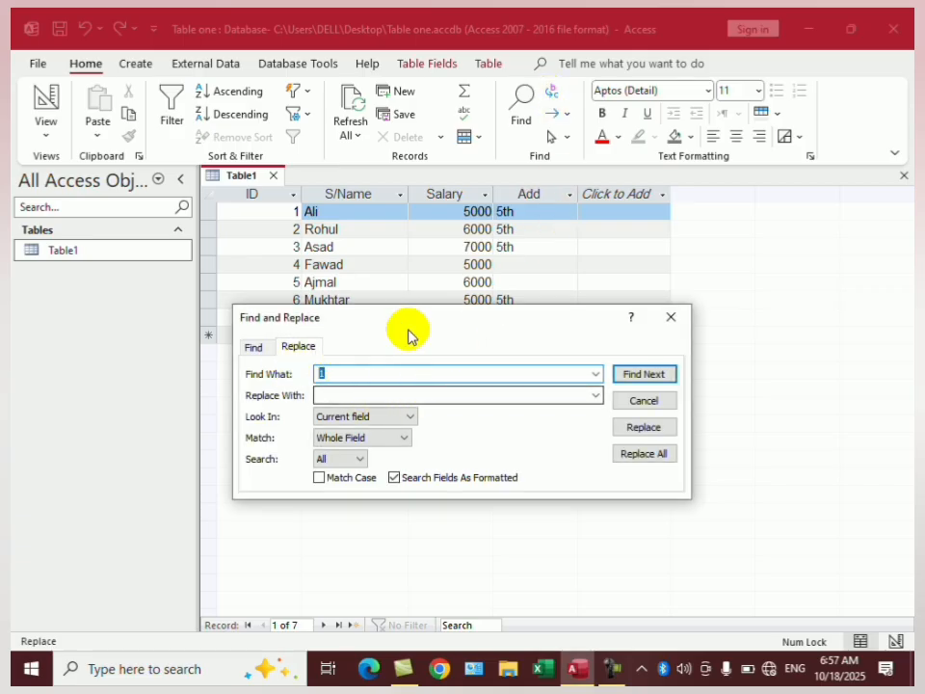
drag(420, 317, 581, 344)
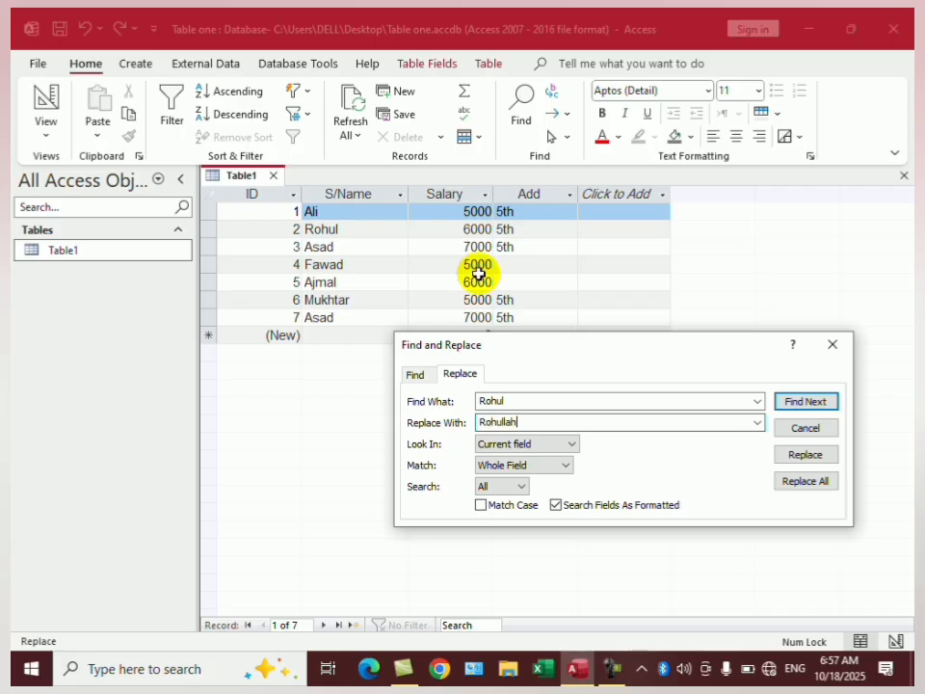
click(808, 482)
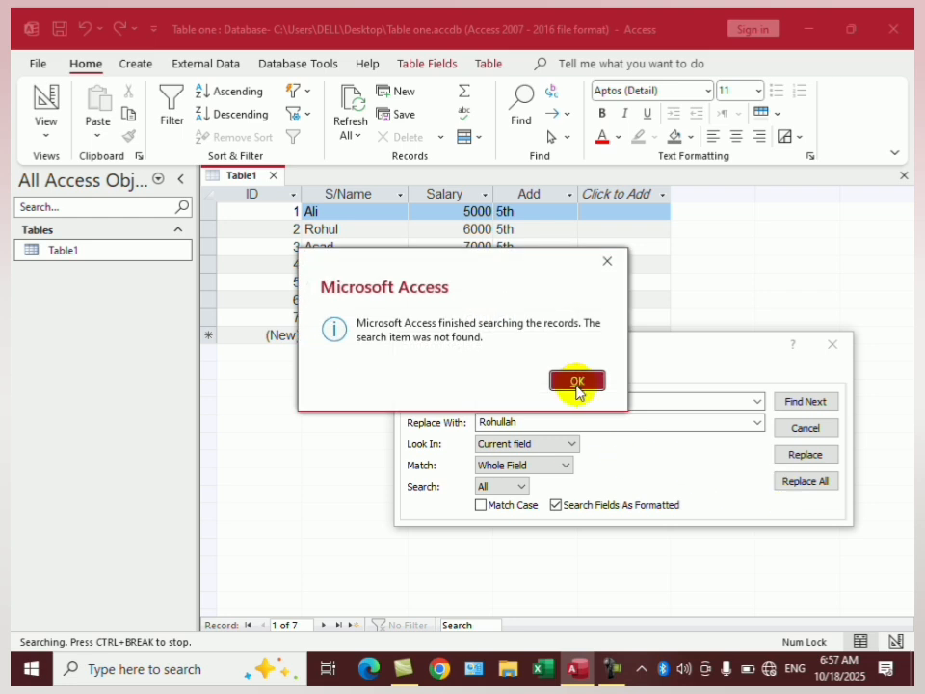
click(577, 383)
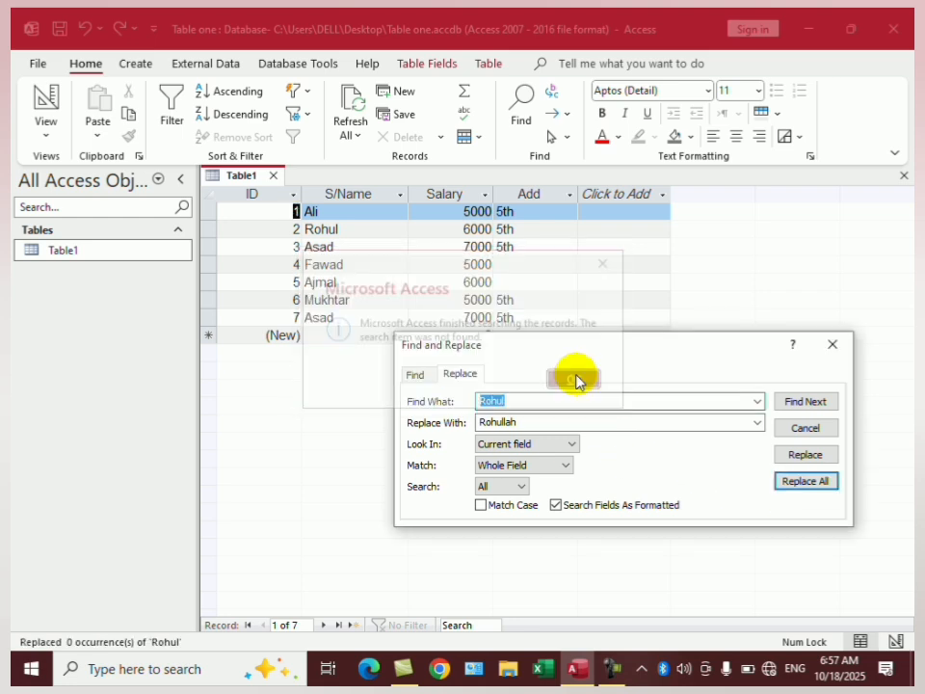
click(797, 481)
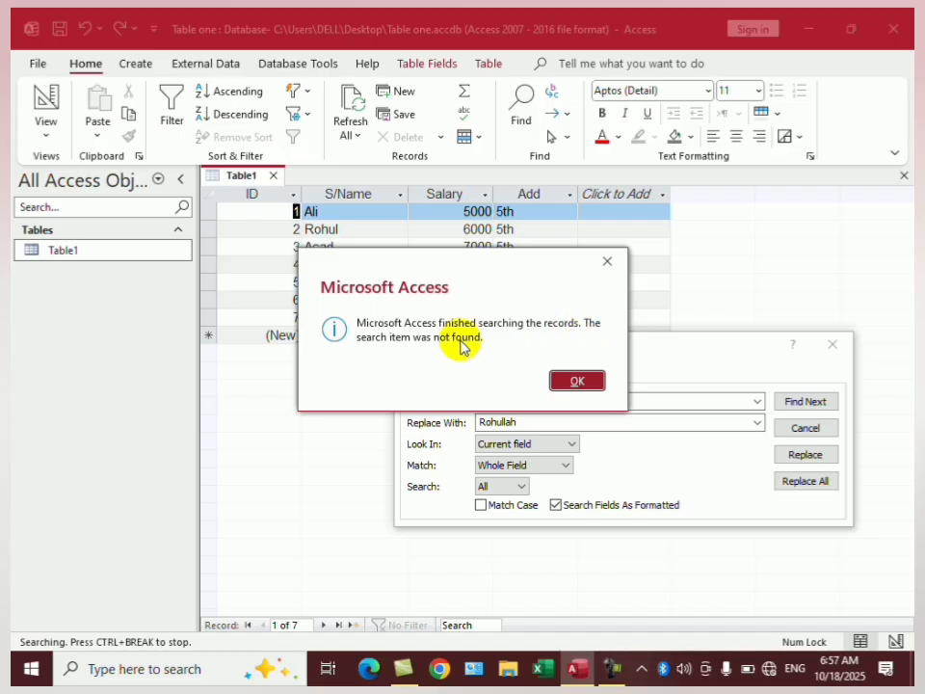
click(577, 380)
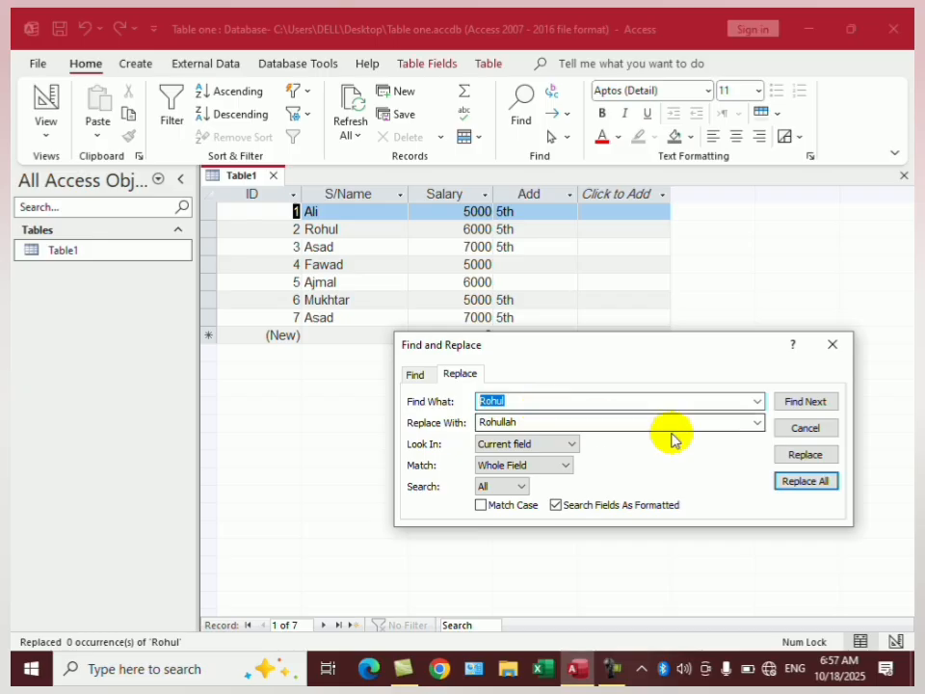
click(797, 453)
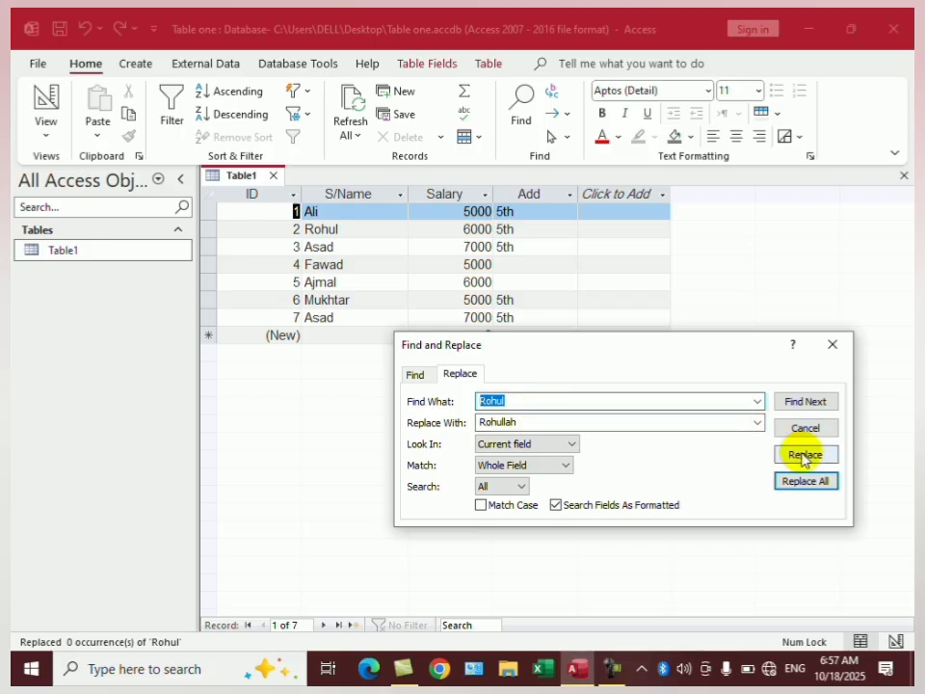
click(589, 380)
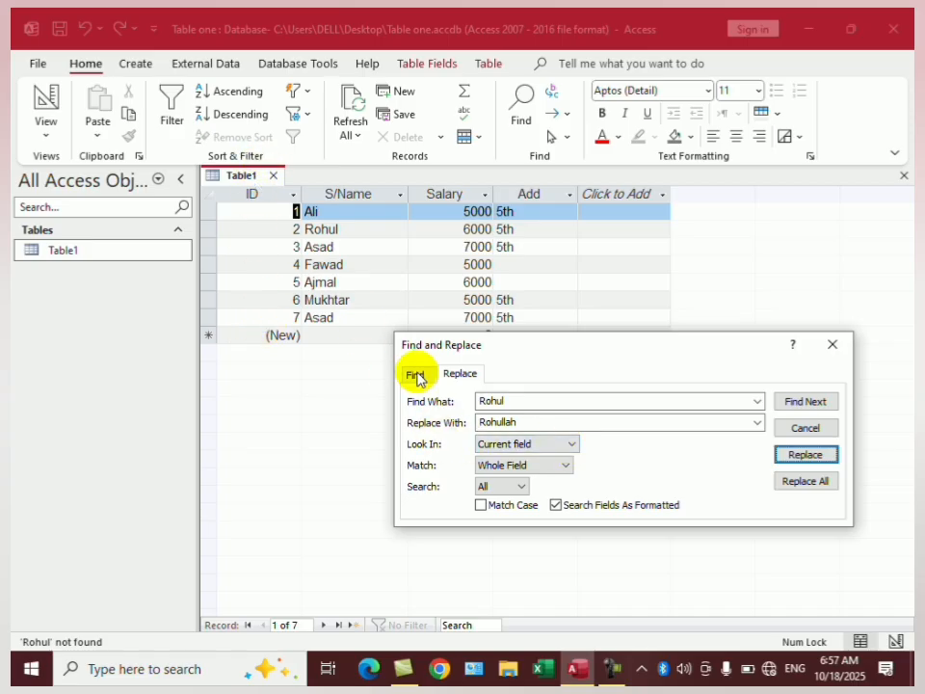
Step: Set the search scope to Current document, replace all matches of the second record's S/Name with the longer spelling, and close Find and Replace
click(574, 443)
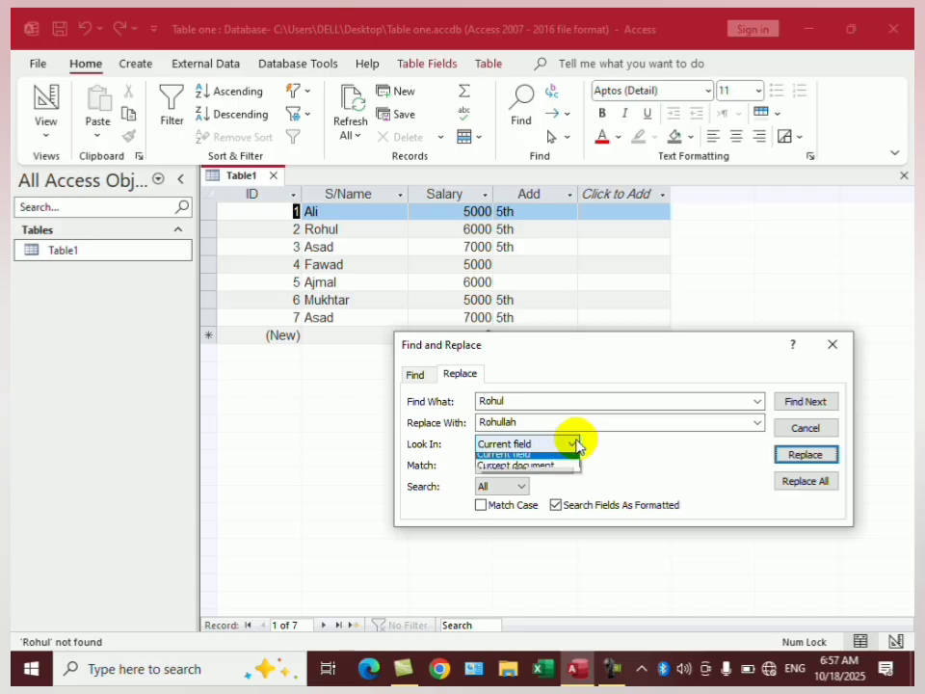
click(556, 472)
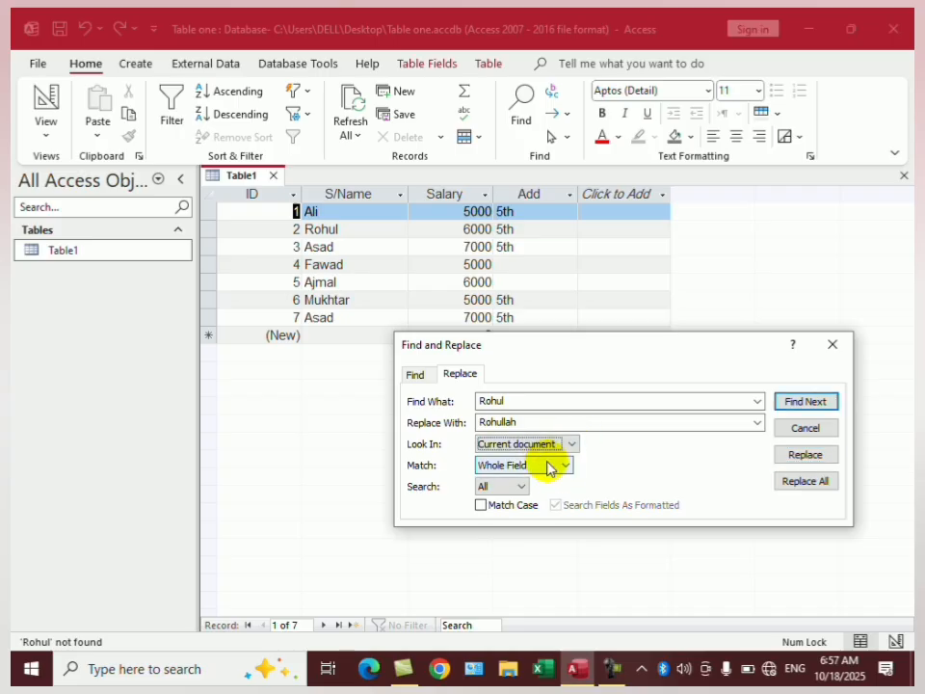
click(805, 482)
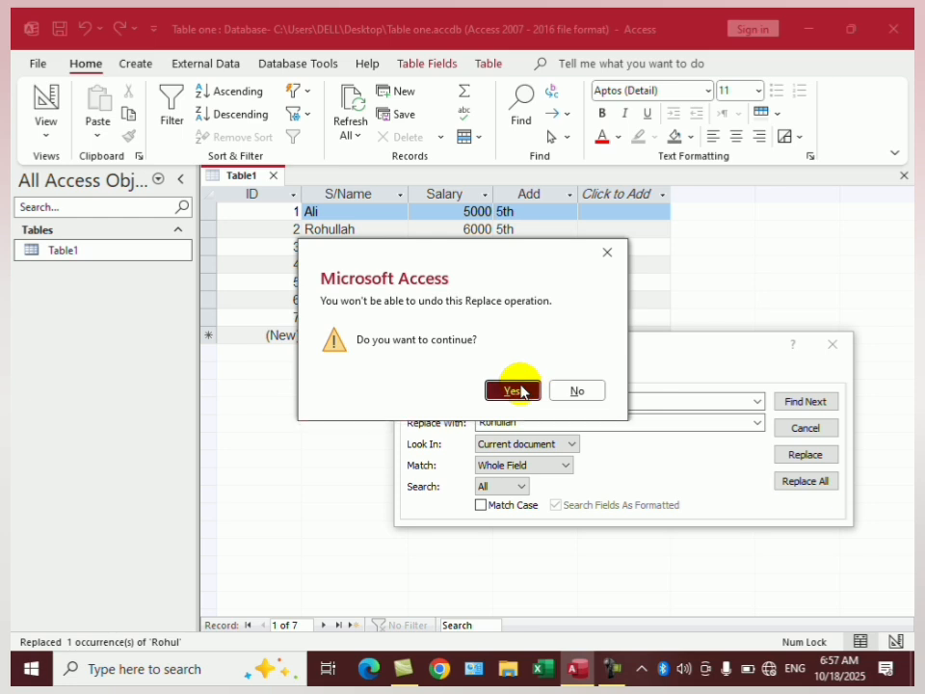
click(520, 388)
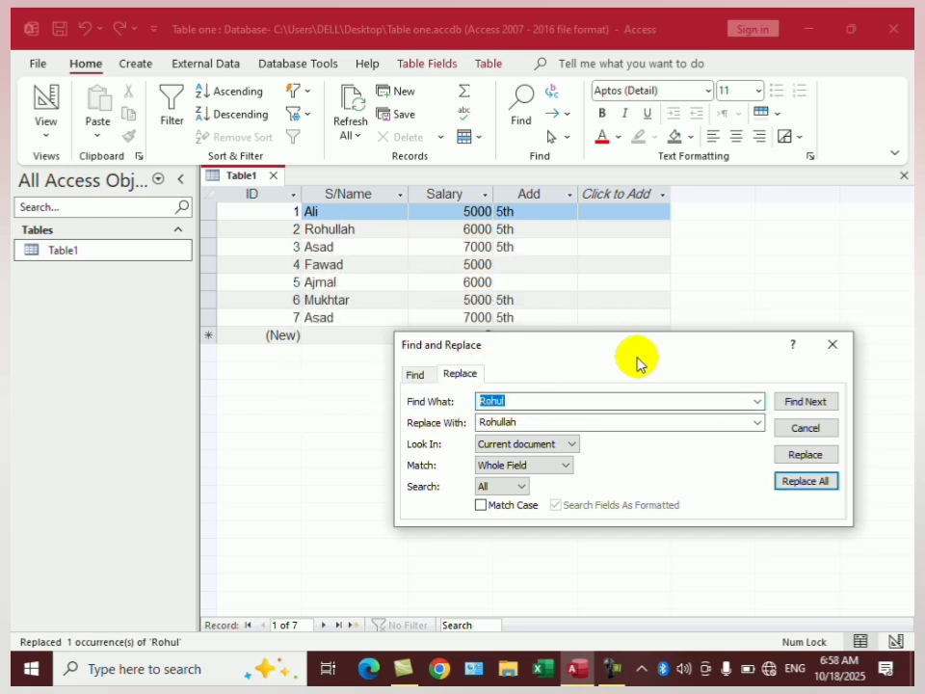
drag(625, 355, 562, 346)
click(751, 332)
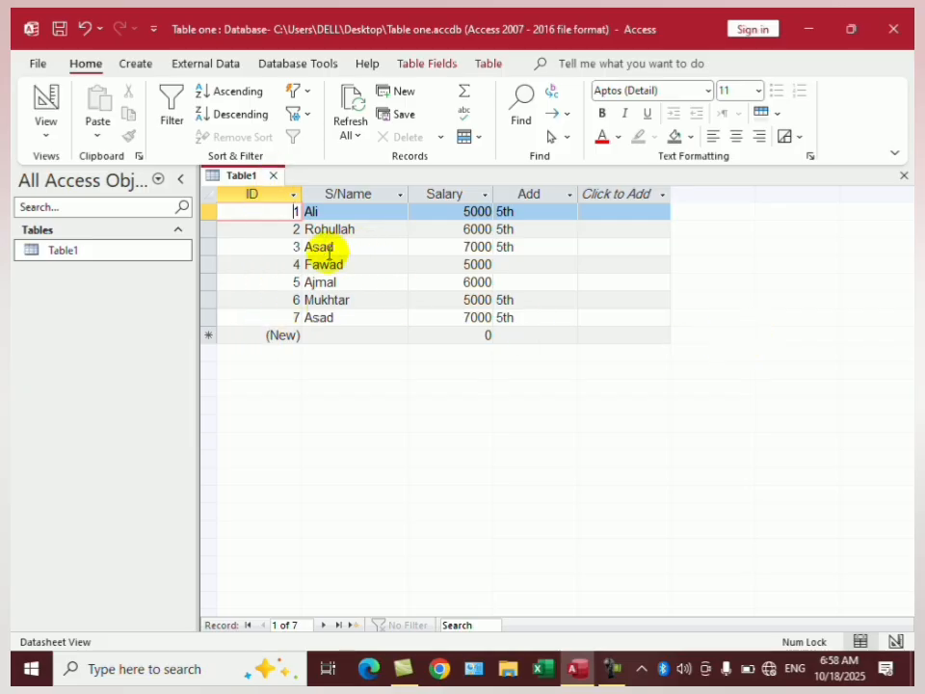
Step: Make the table's text bold, working from the third record's Salary cell
click(276, 249)
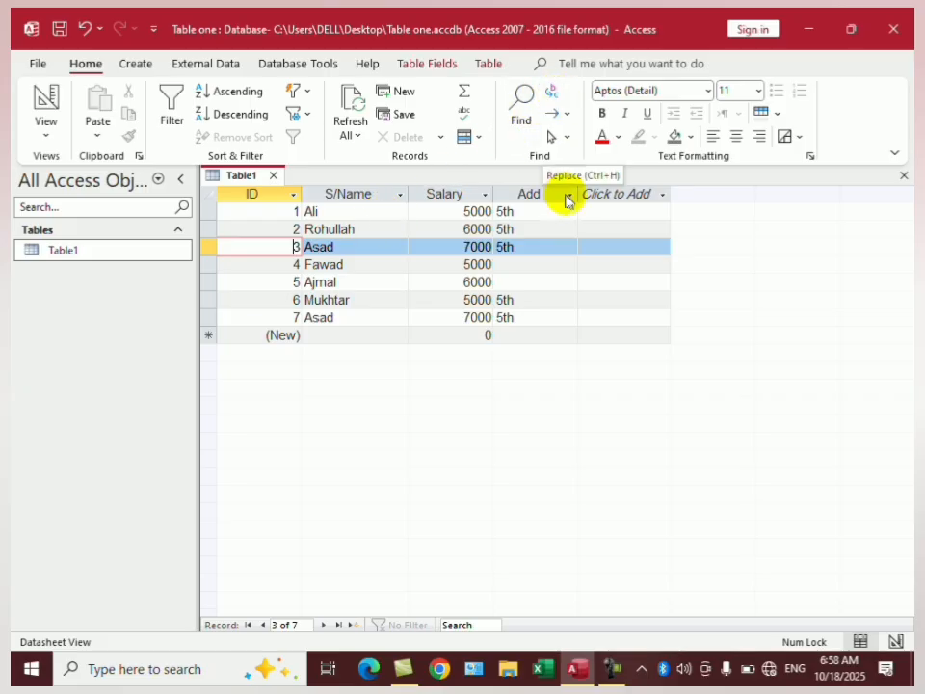
click(205, 247)
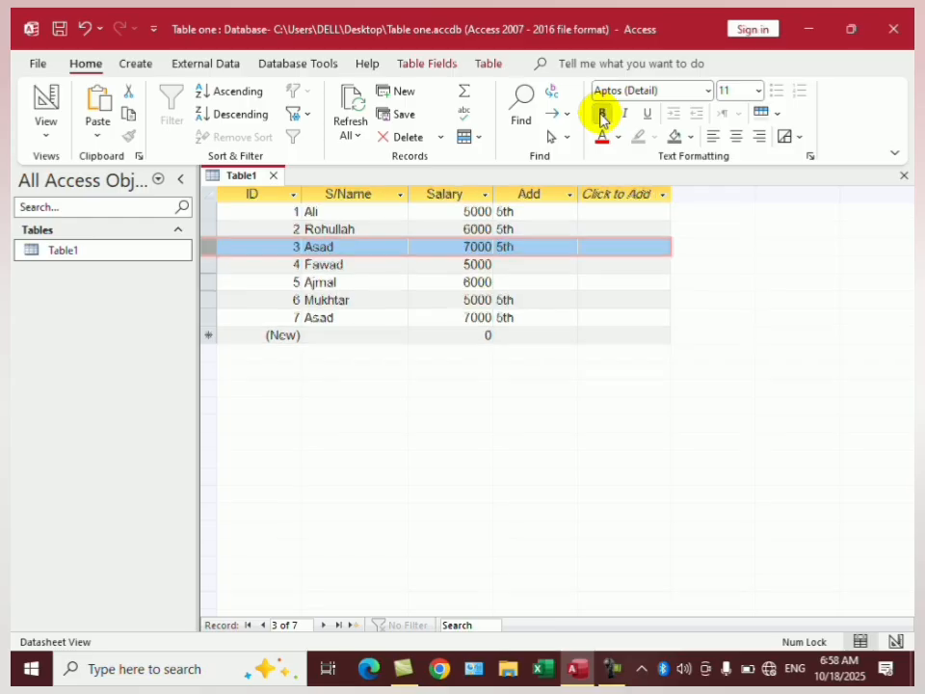
click(463, 246)
click(602, 114)
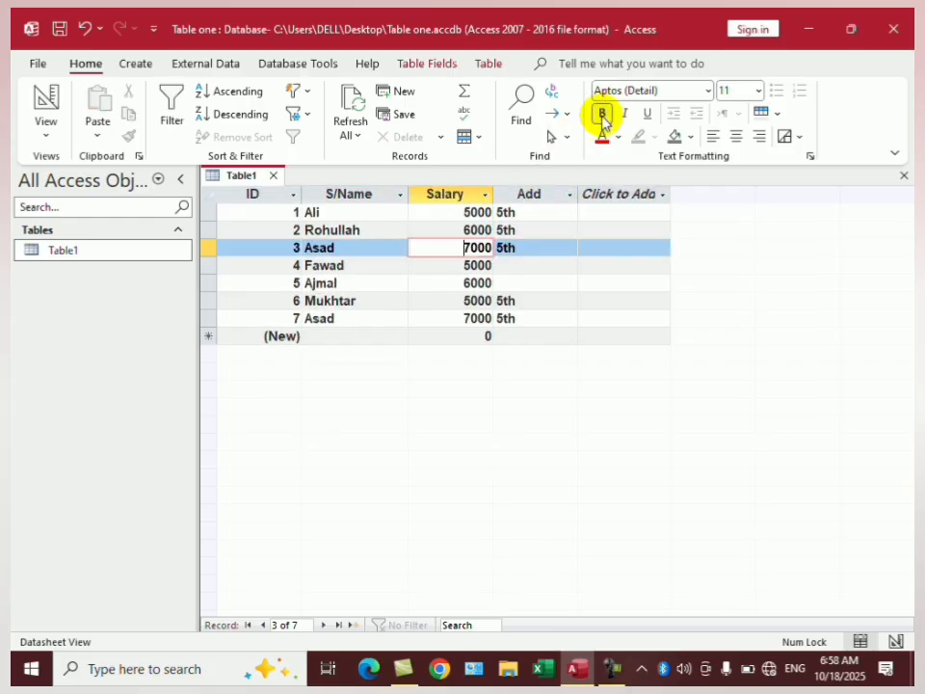
Step: Try italic on the table's text and remove it, and toggle bold off and back on
click(622, 115)
click(622, 115)
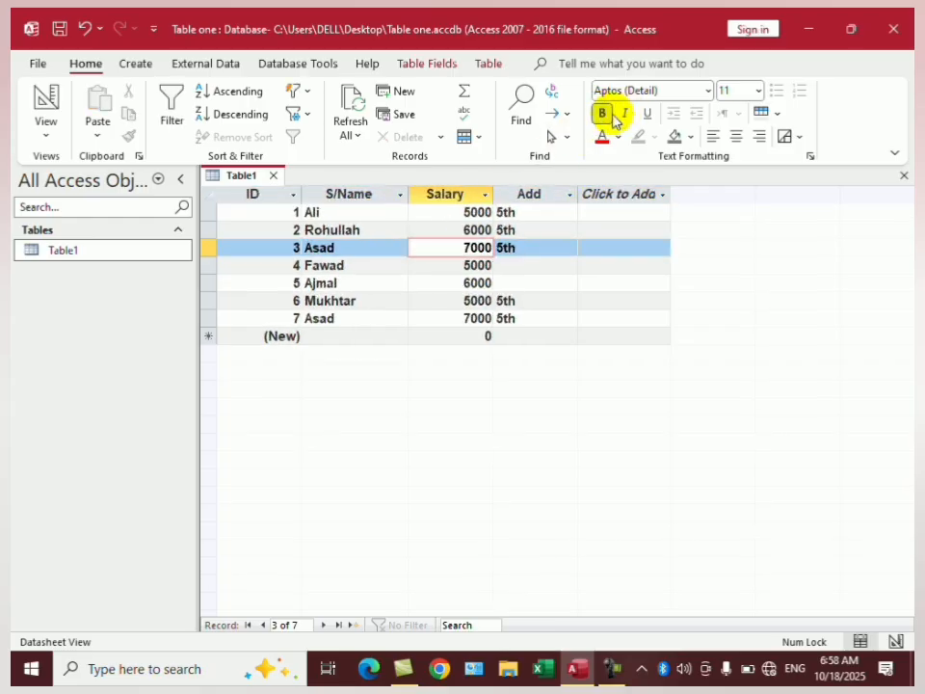
click(602, 115)
click(602, 114)
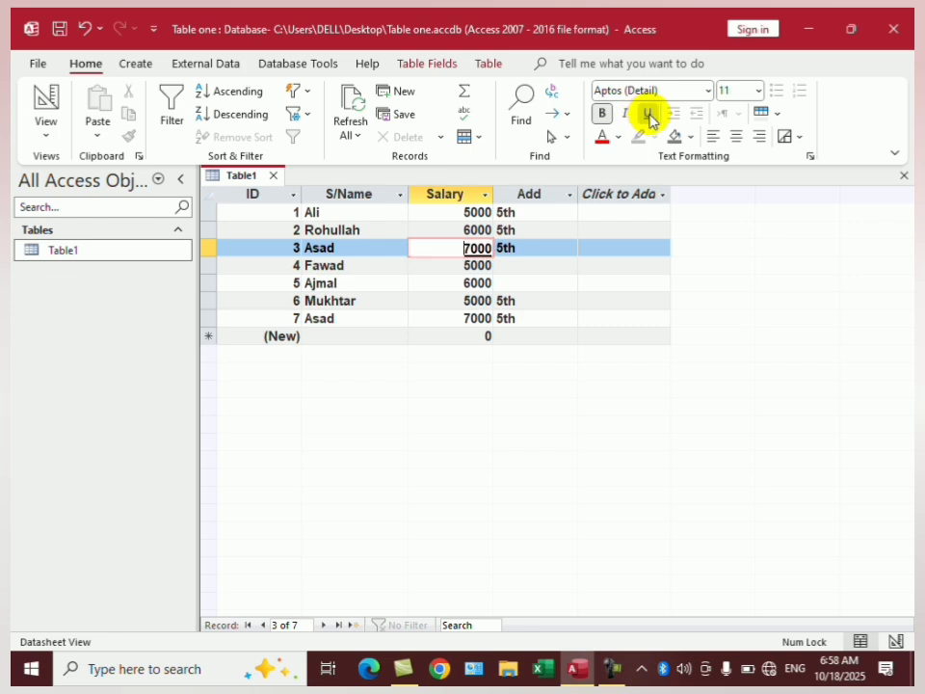
Step: Try underlining the table's text and remove the underline, and set the font colour to standard red
click(649, 116)
click(650, 116)
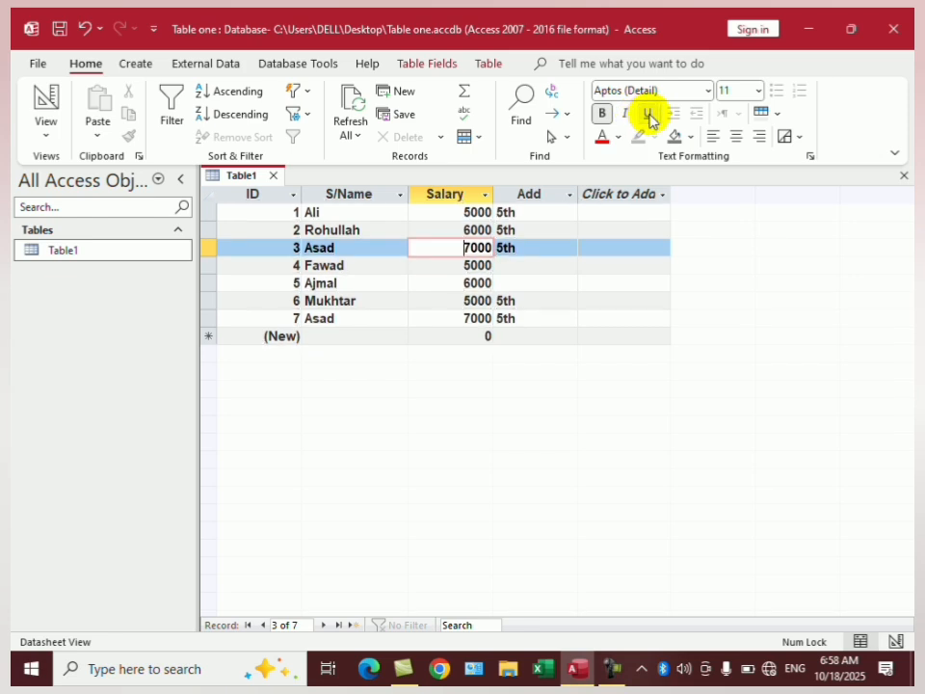
click(618, 138)
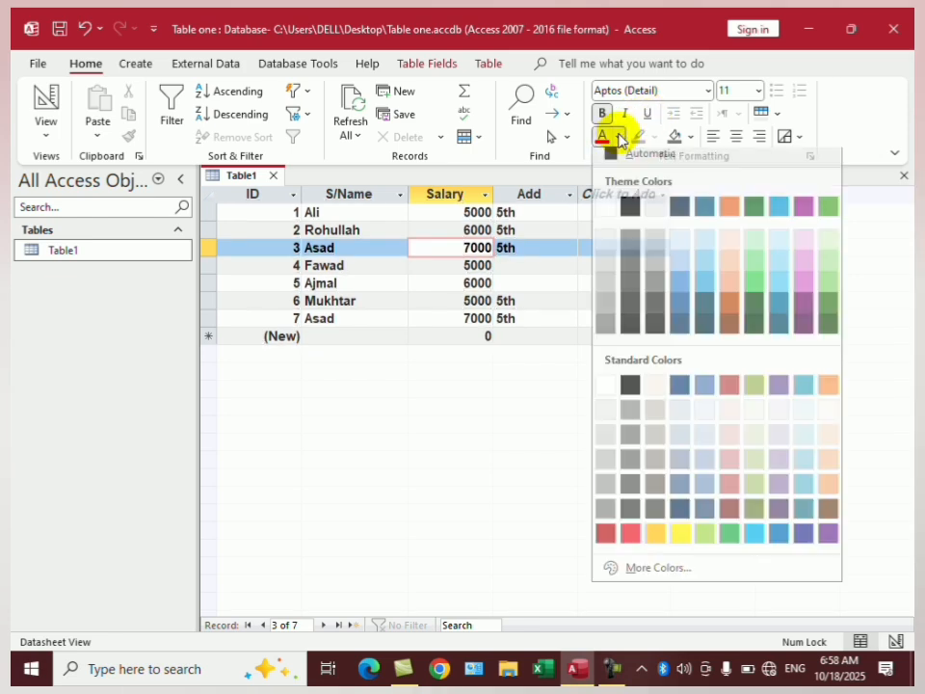
click(630, 543)
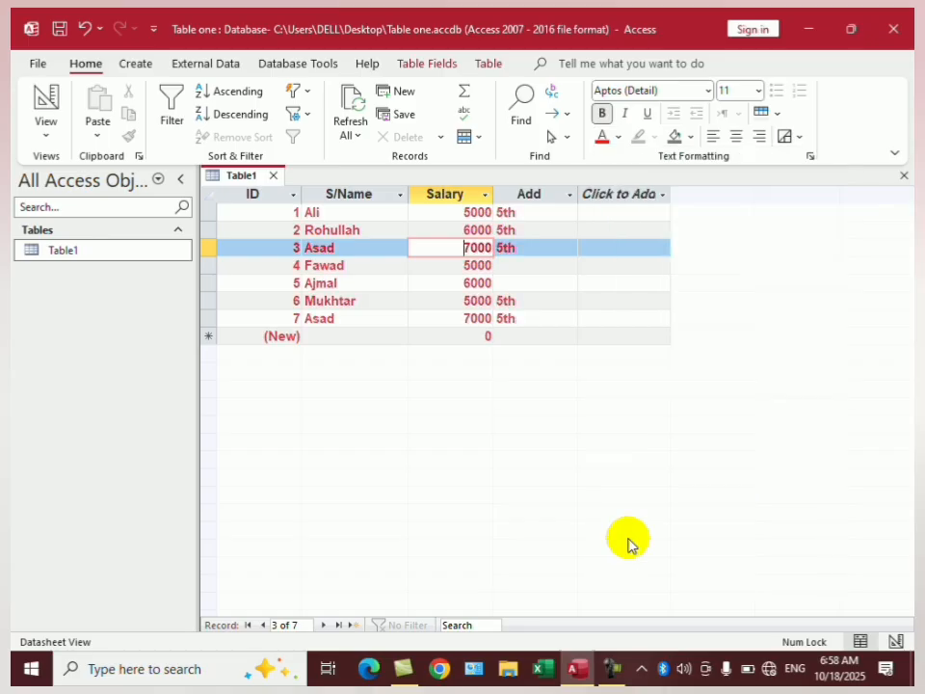
Step: Try an orange background colour on the table, and change it to the pale cream standard colour
click(563, 250)
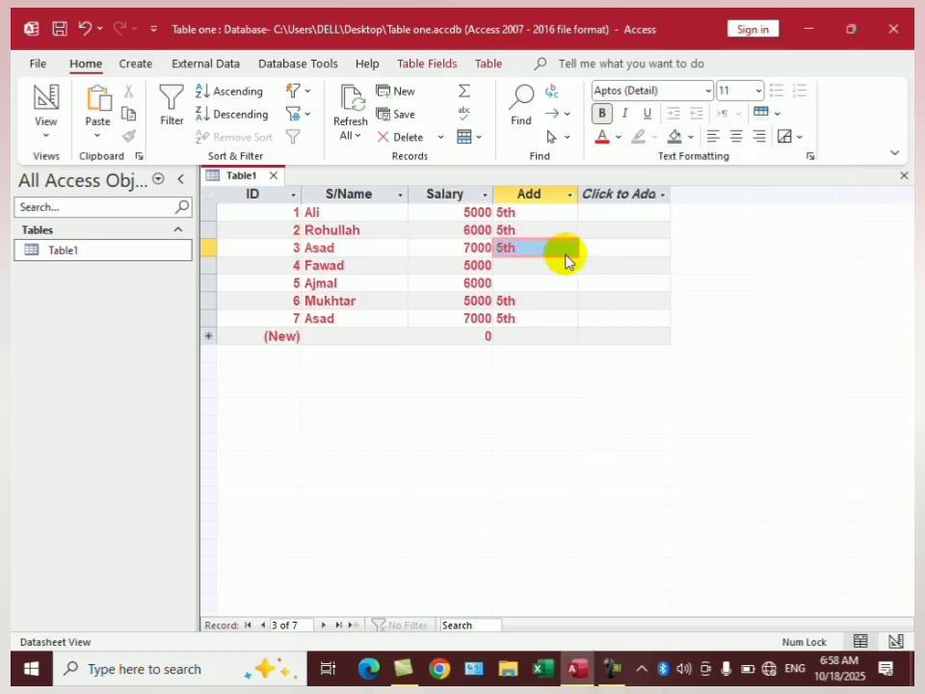
click(691, 138)
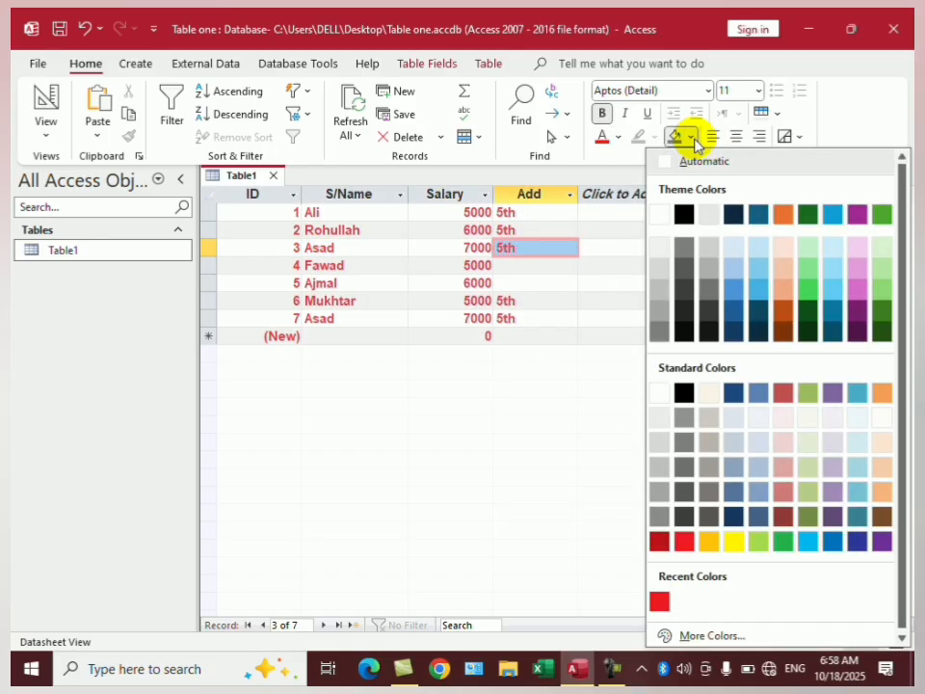
click(780, 217)
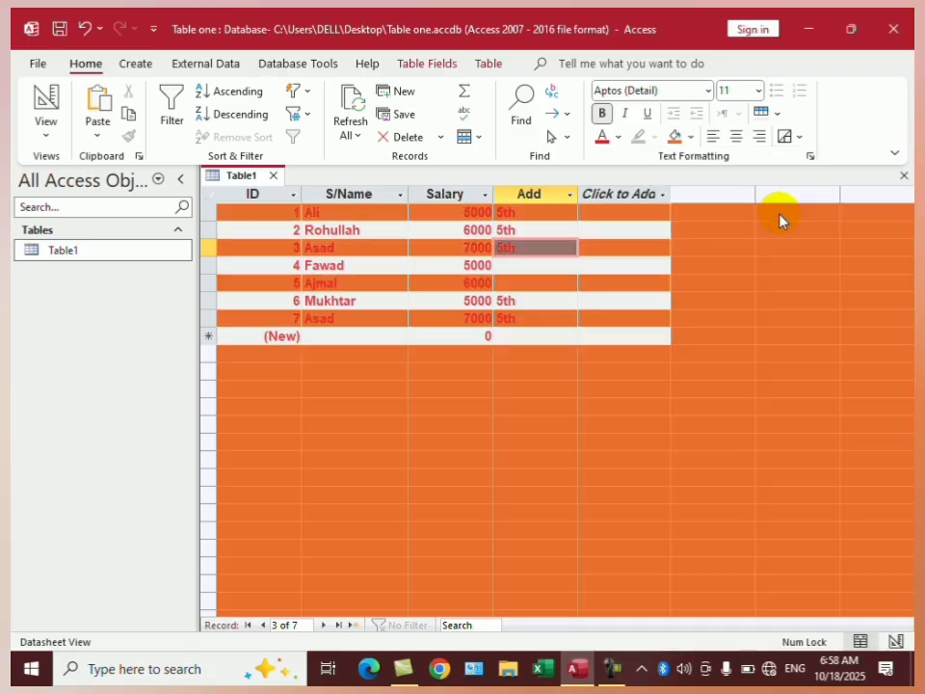
click(692, 138)
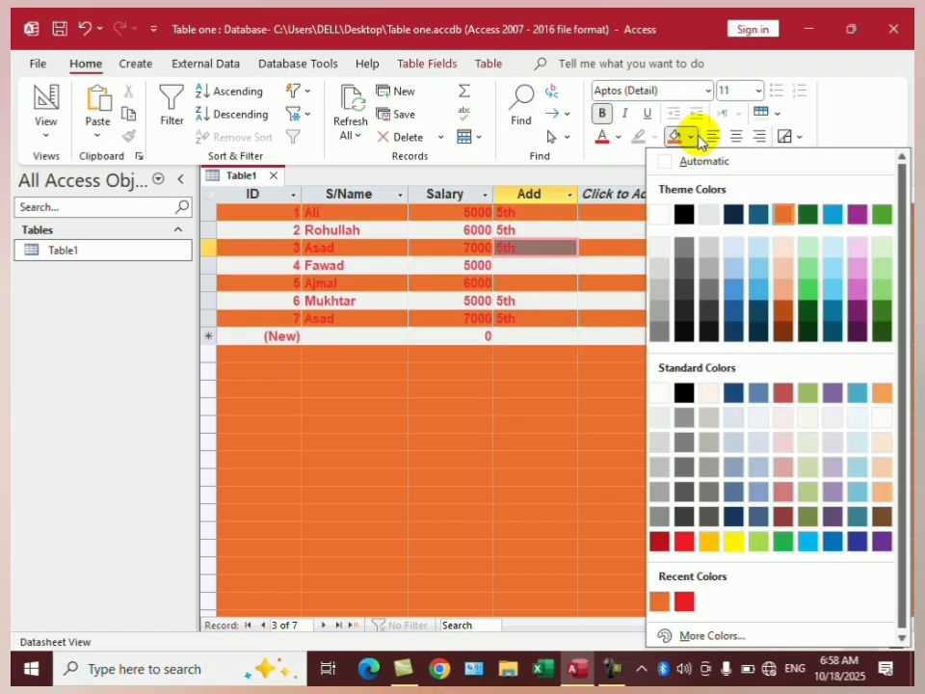
click(711, 392)
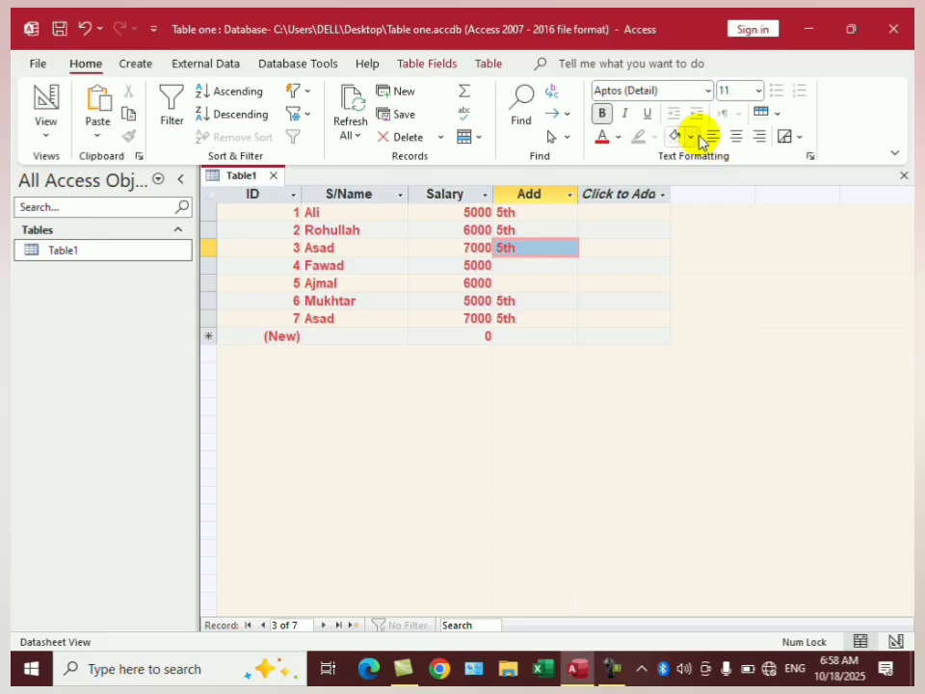
Step: Try centring the Add column and return it to left alignment, and centre the ID column with the whole table selected
click(735, 137)
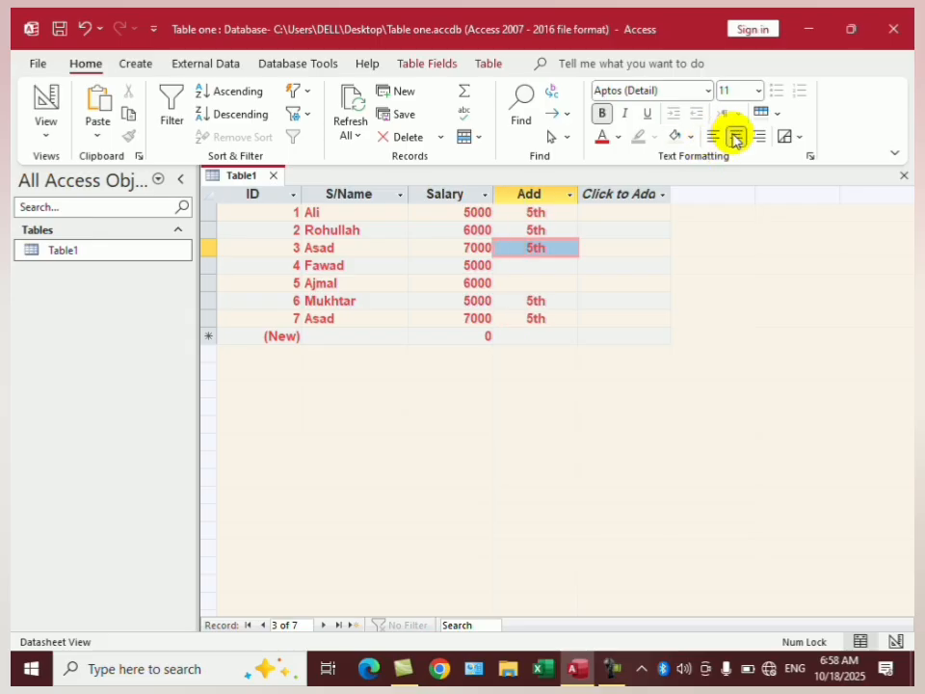
click(711, 135)
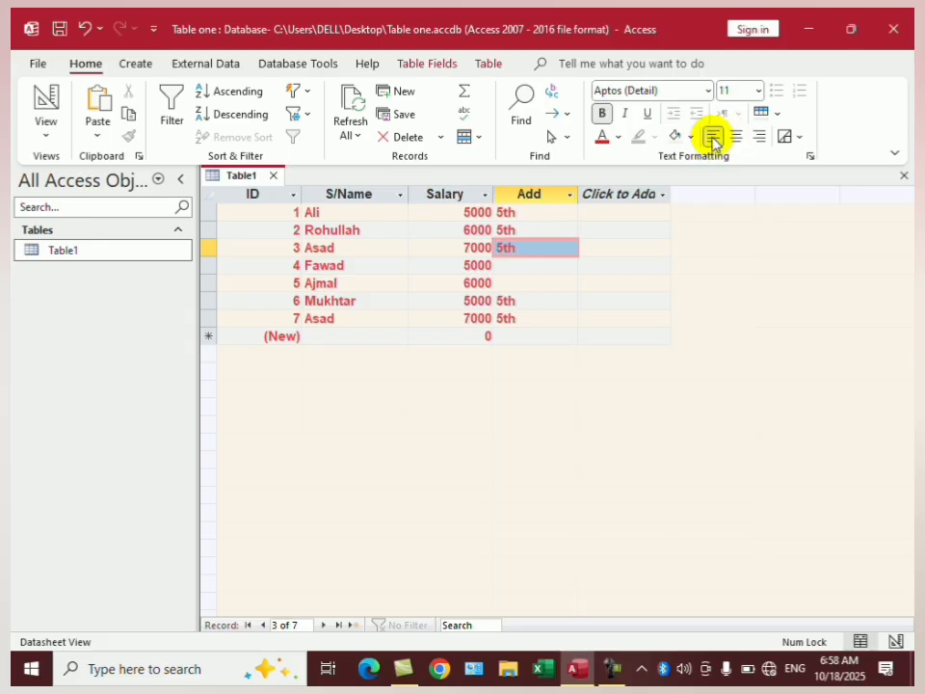
click(604, 319)
click(271, 216)
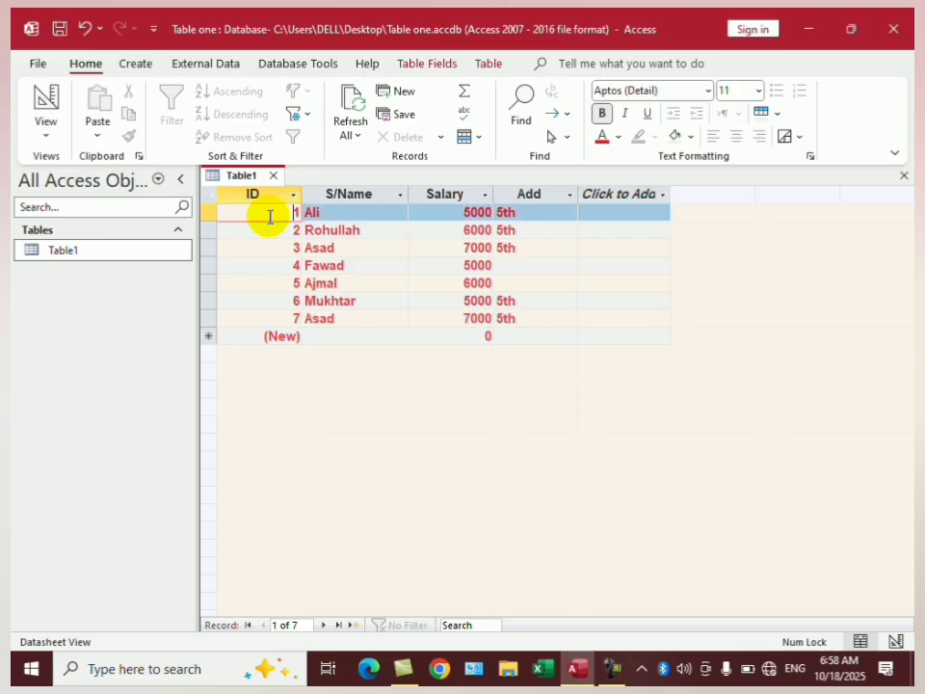
click(447, 249)
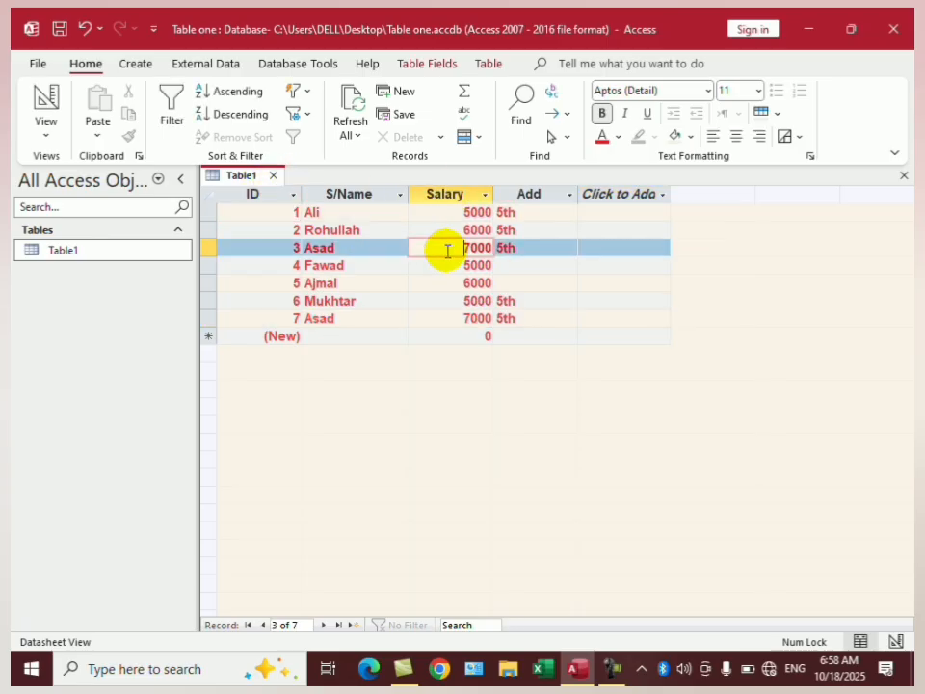
key(ctrl+a)
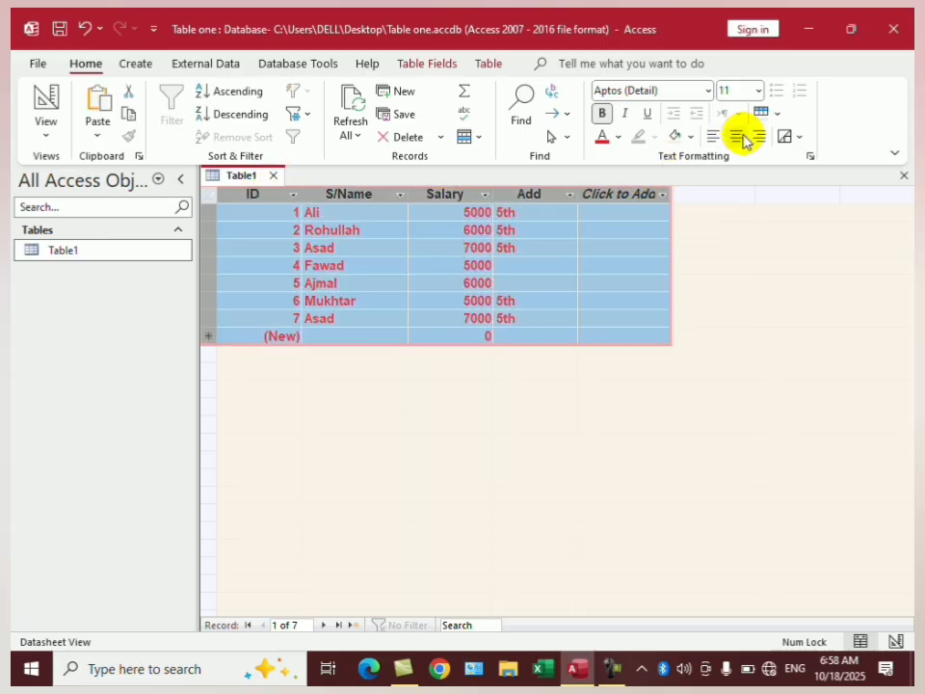
Step: Try orange as the table's alternate row colour, and change it to a medium blue standard colour
click(498, 301)
click(776, 116)
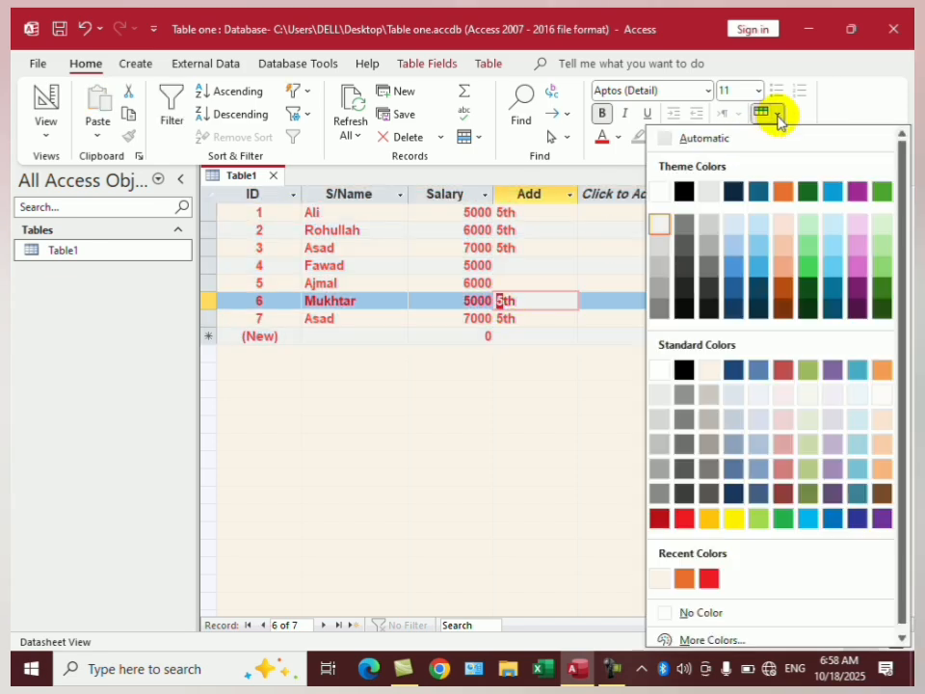
click(782, 192)
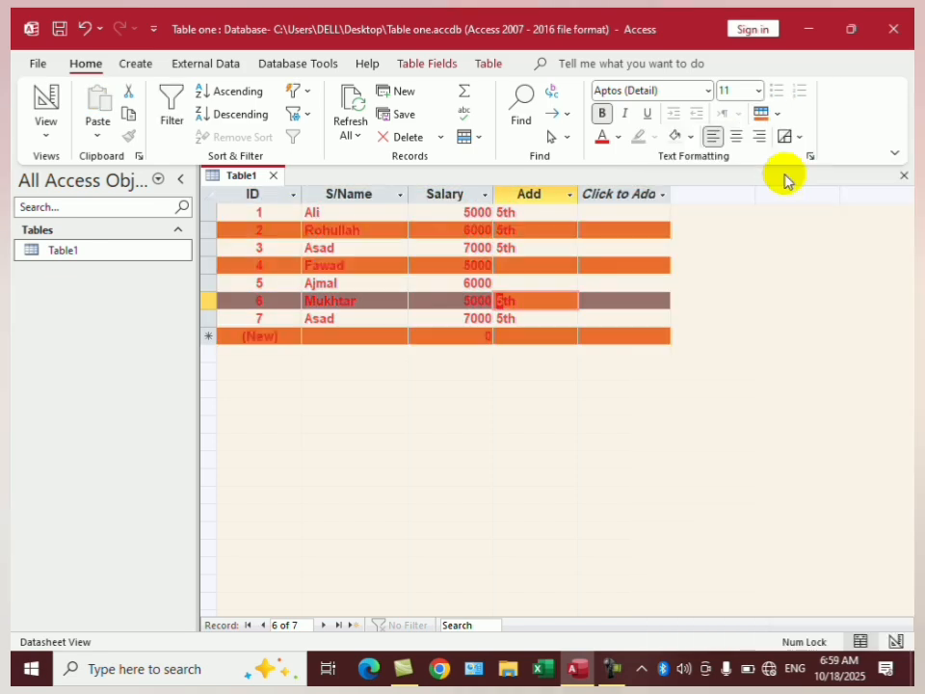
click(777, 113)
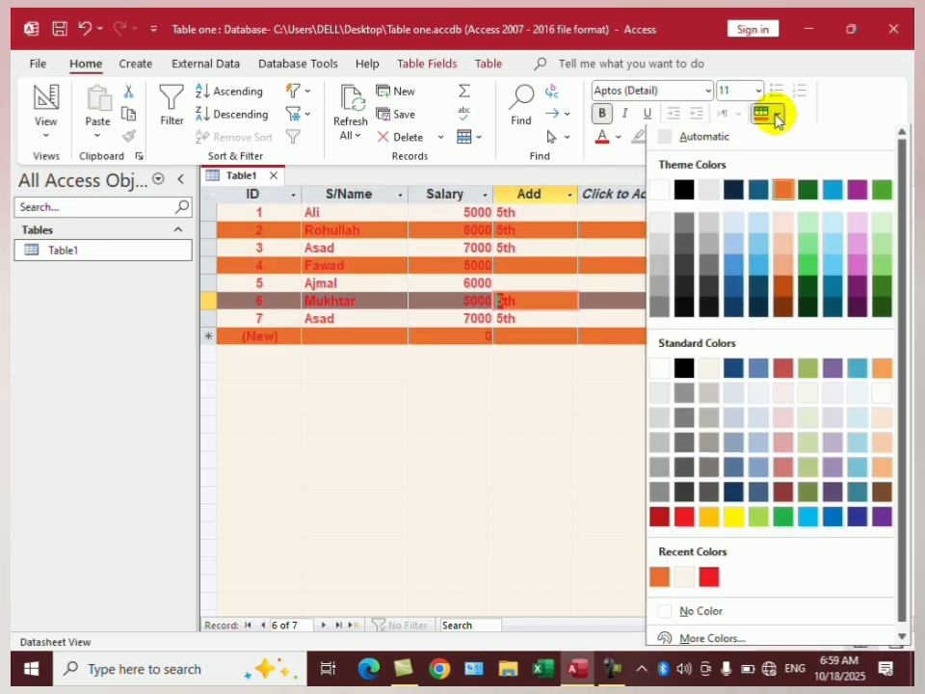
click(754, 470)
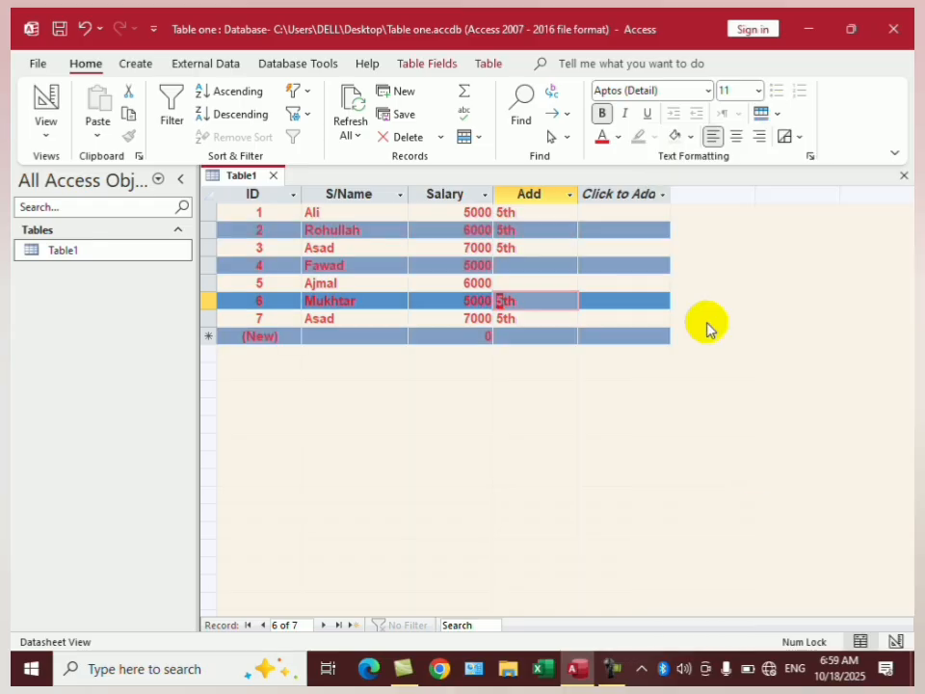
click(560, 265)
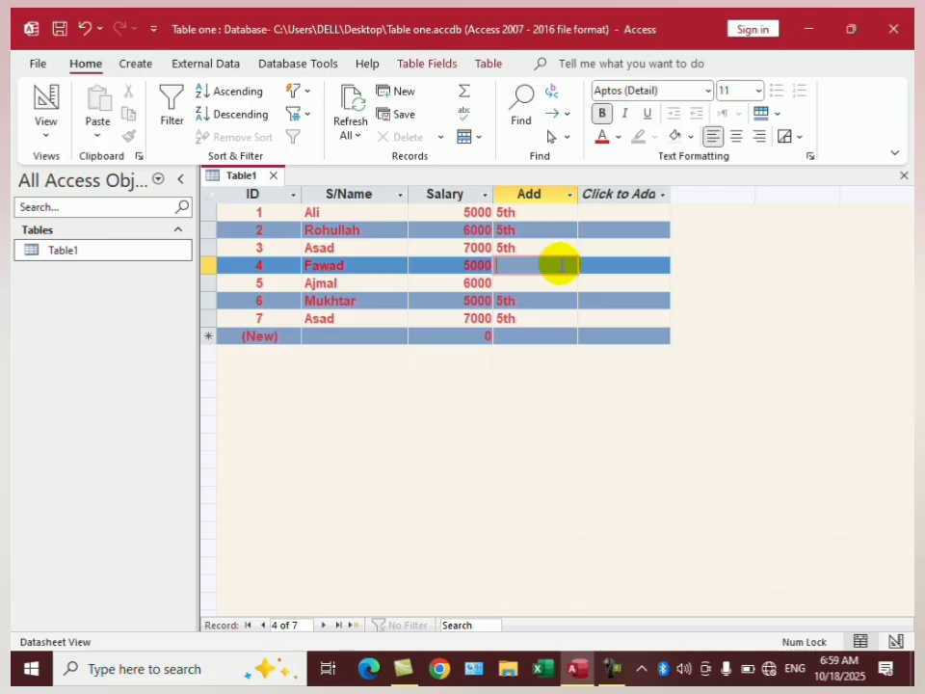
click(777, 115)
click(778, 117)
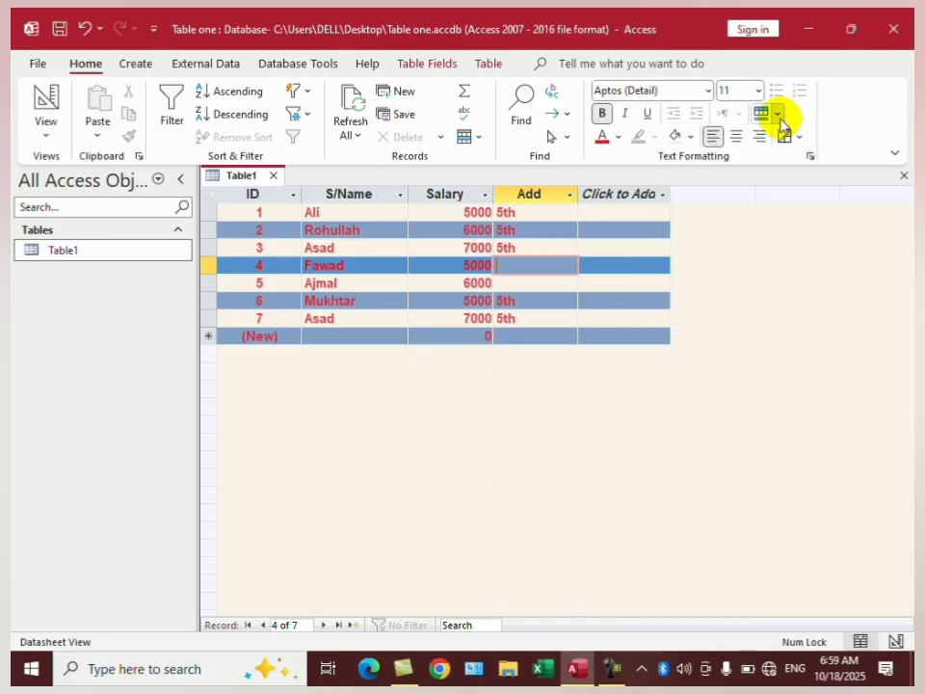
Step: Try the horizontal and no-gridlines settings on the table, and set the gridlines back to Both
click(804, 139)
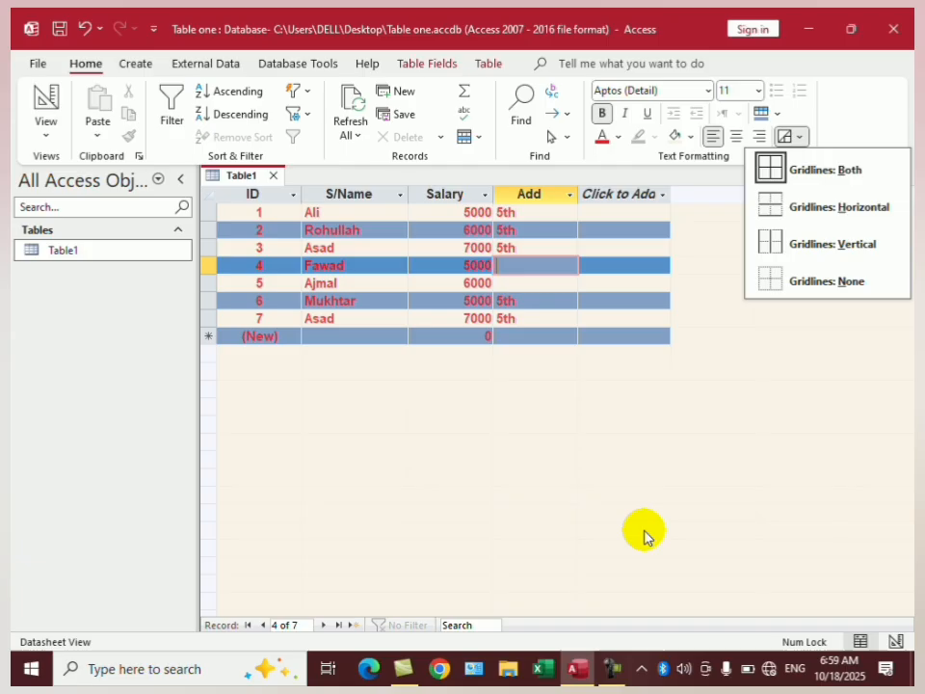
click(821, 243)
click(803, 140)
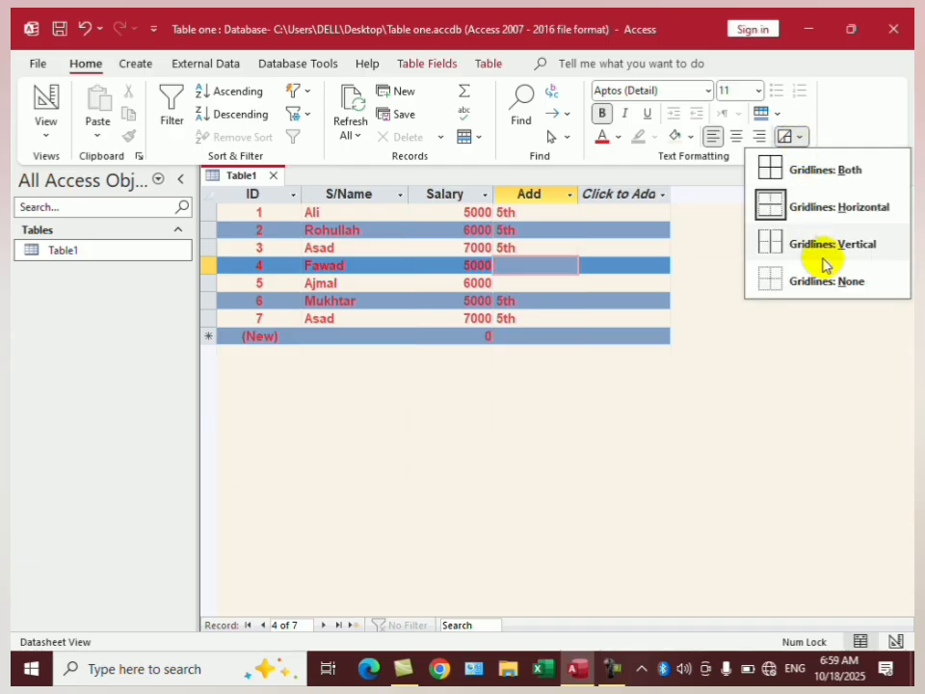
click(820, 245)
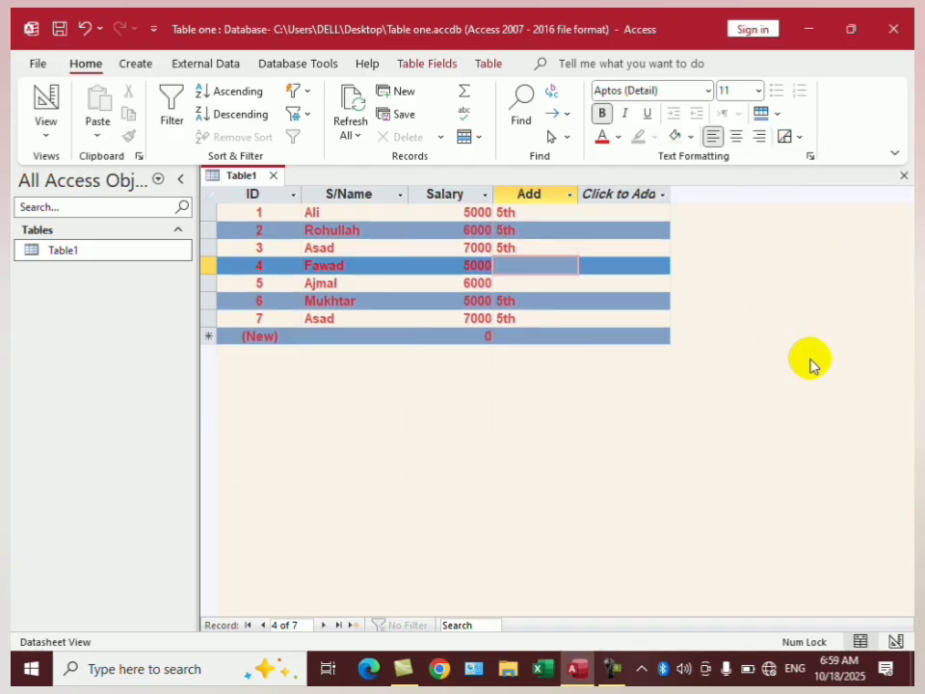
click(798, 139)
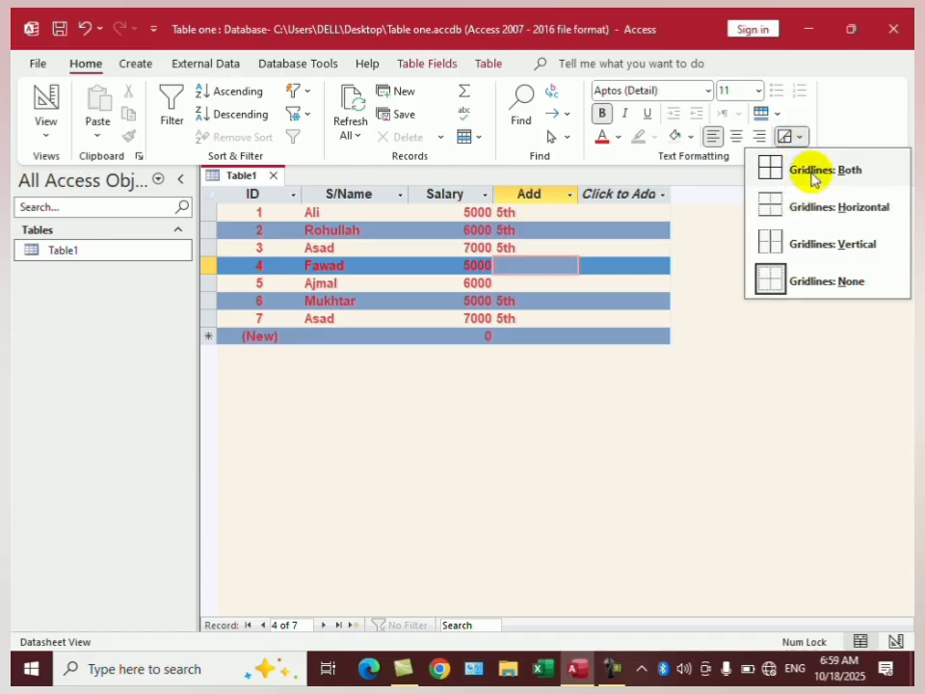
click(801, 169)
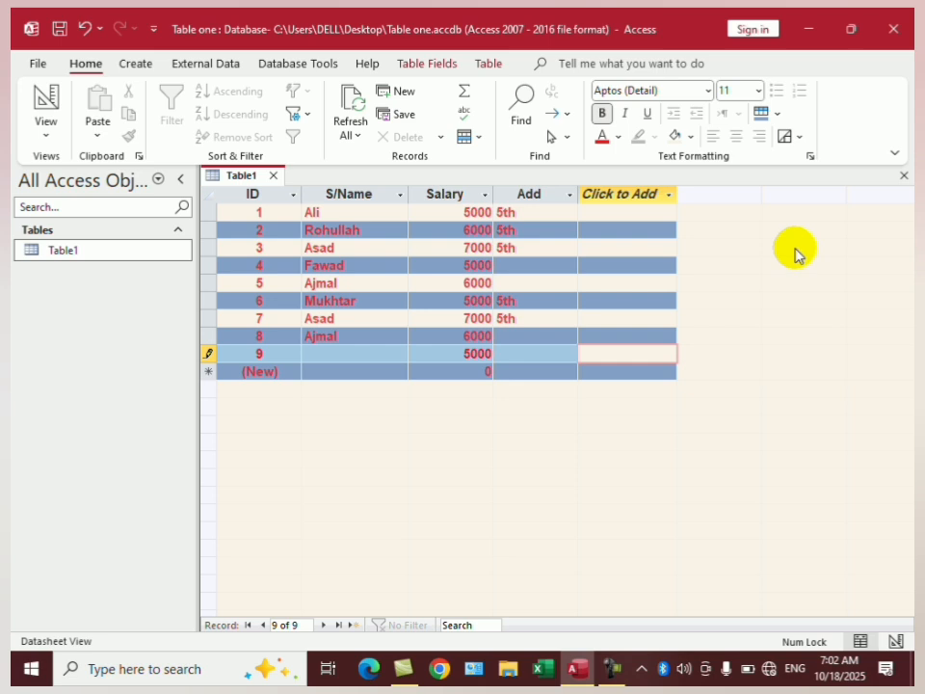
Step: Try to close the database while the ninth record's S/Name is still empty
click(890, 29)
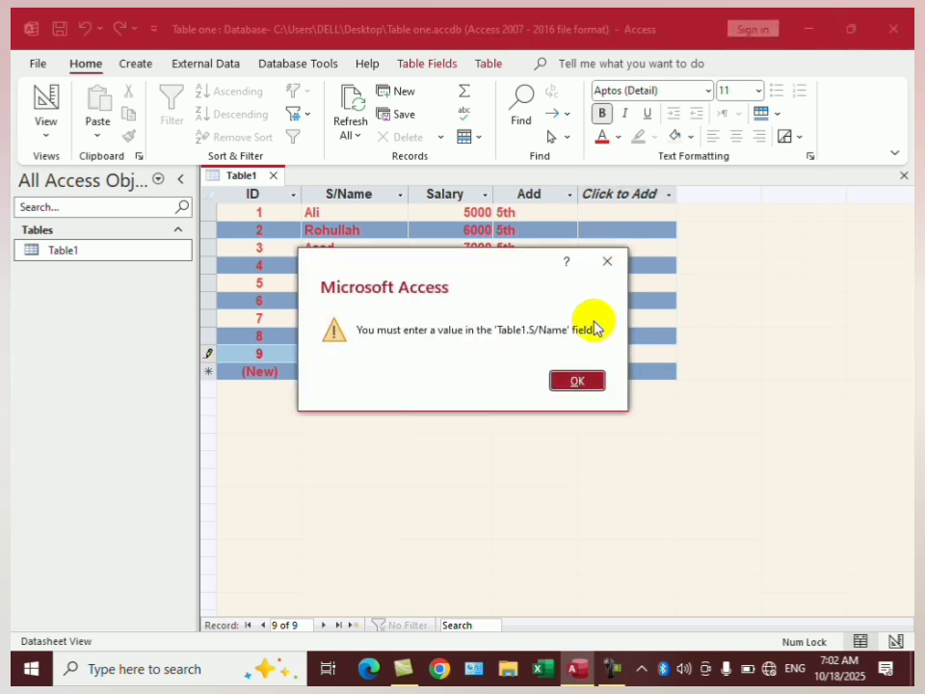